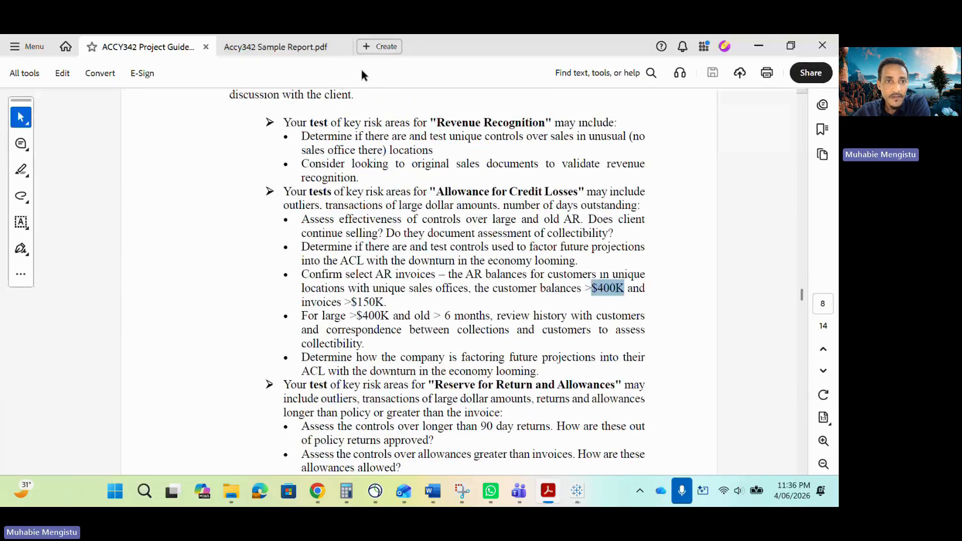
# - Open the Accy342 Sample Report and find the part ii instructions for the Customer Invoices worksheet
pyautogui.click(291, 50)
pyautogui.scroll(-5, 454, 347)
pyautogui.scroll(-4, 453, 347)
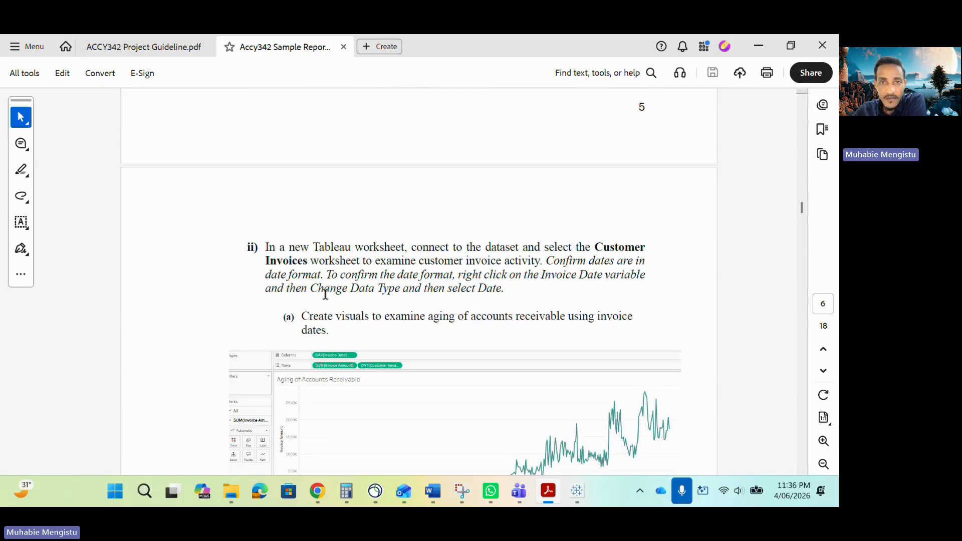
pyautogui.scroll(-1, 326, 295)
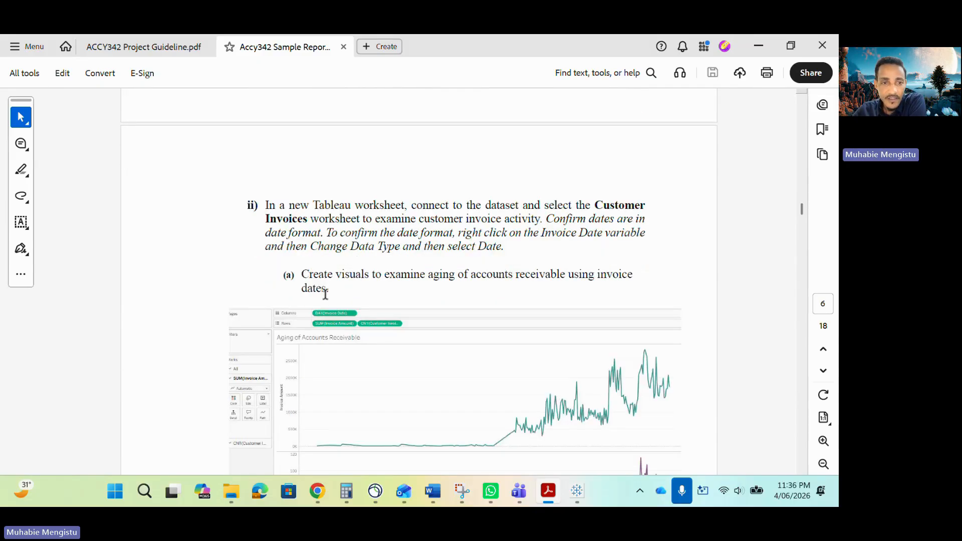
pyautogui.doubleClick(279, 218)
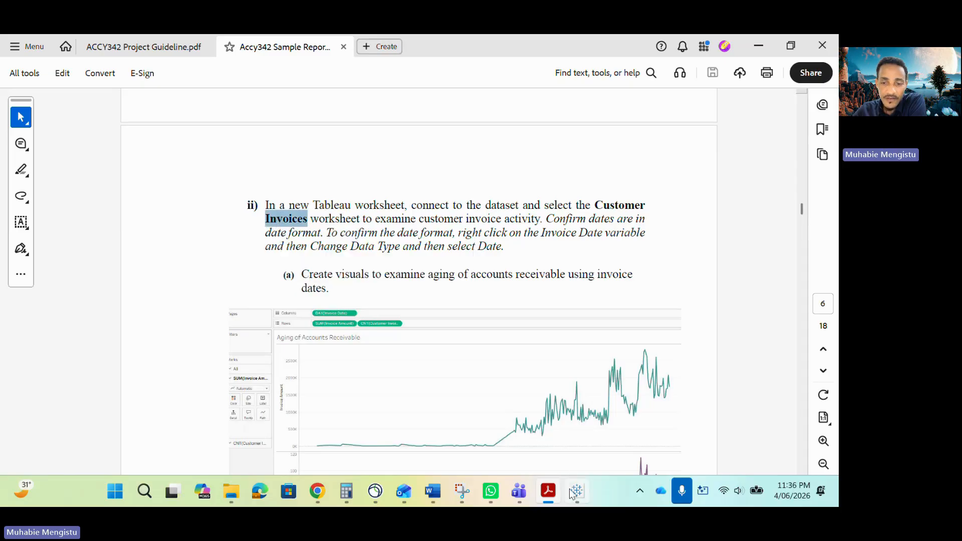
# - Switch to Tableau Public, open the data source page and compare its sheets with the sample report's Customer Invoices instruction
pyautogui.click(570, 489)
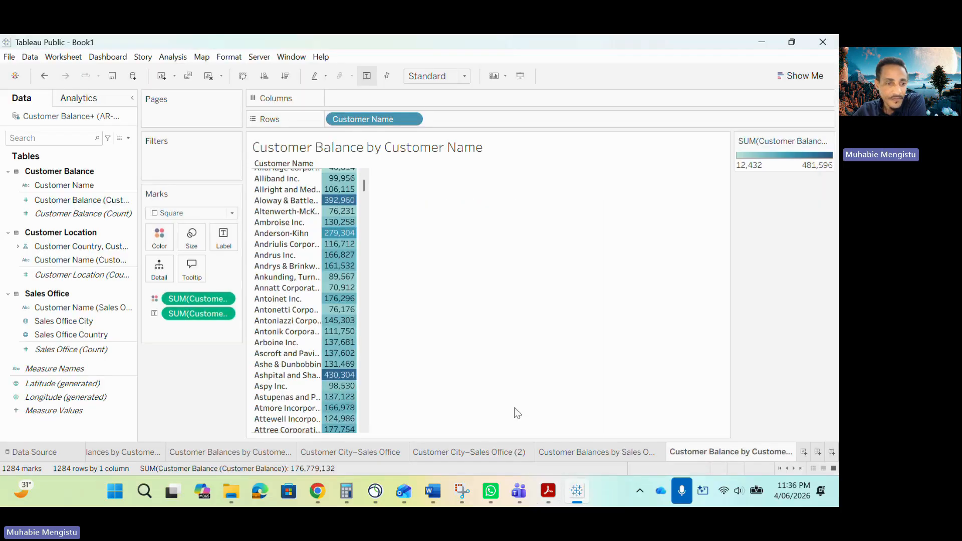
pyautogui.click(51, 457)
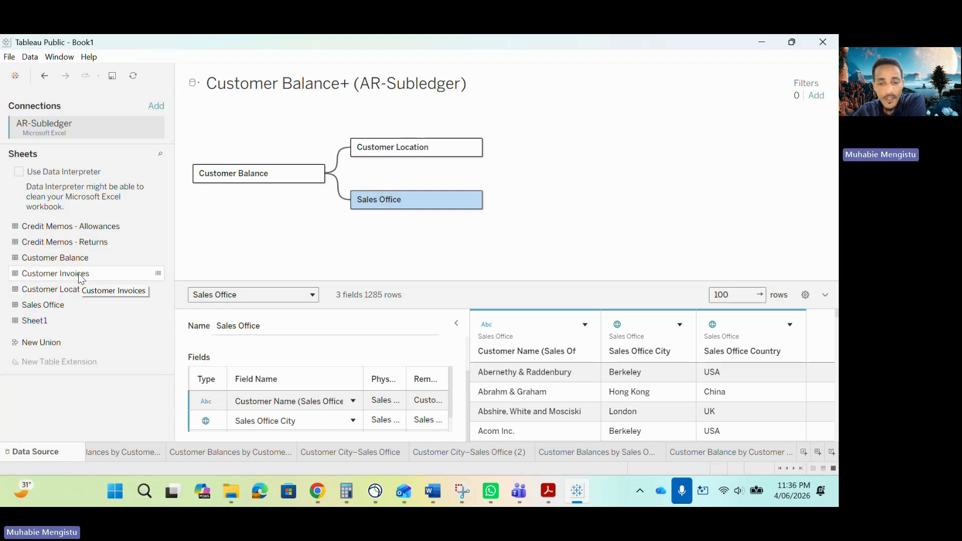
pyautogui.click(550, 492)
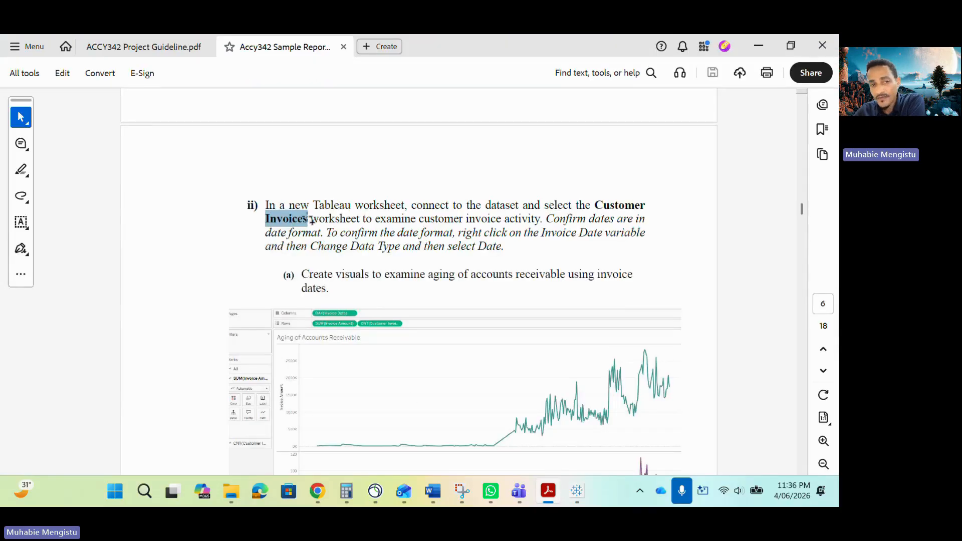
pyautogui.click(573, 488)
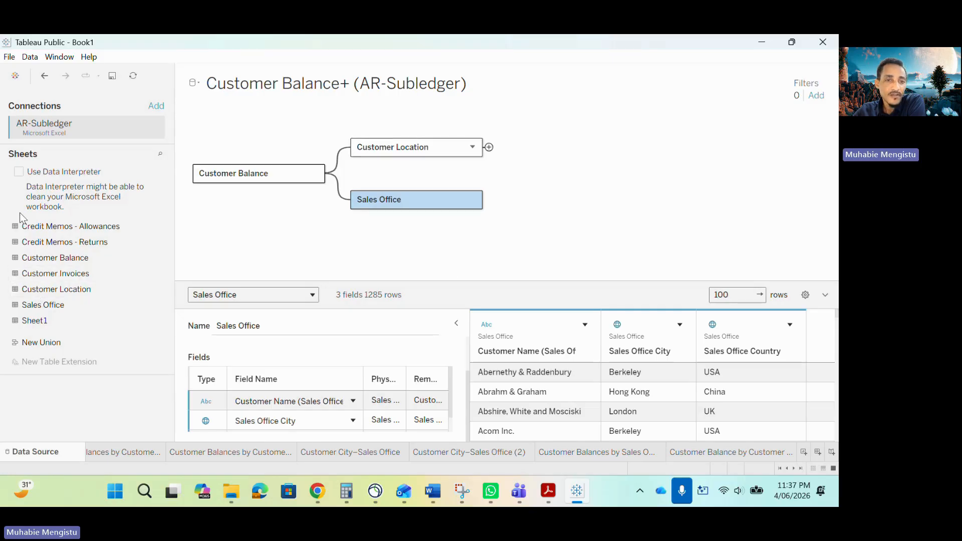
# - Connect a new, separate data source to the AR-Subledger Excel workbook
pyautogui.click(30, 57)
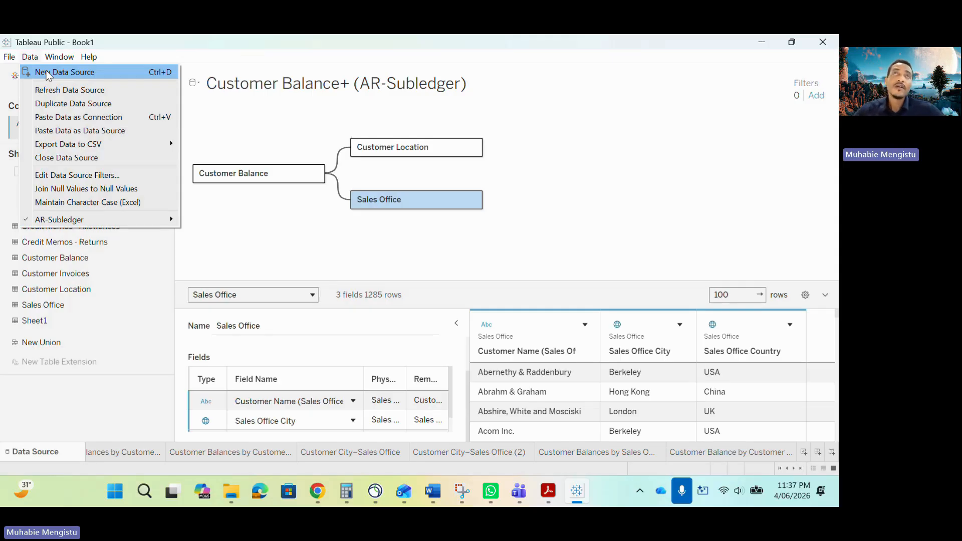
pyautogui.click(48, 73)
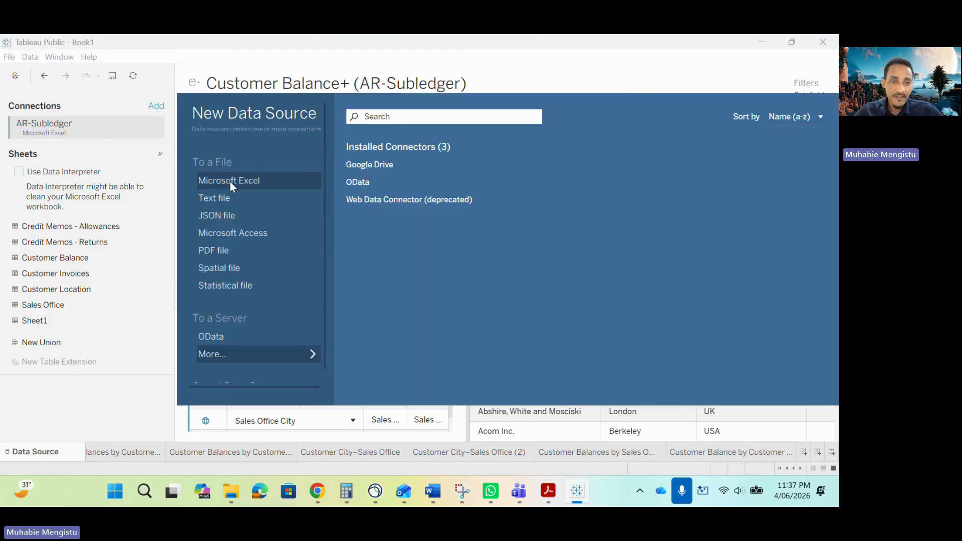
pyautogui.click(230, 182)
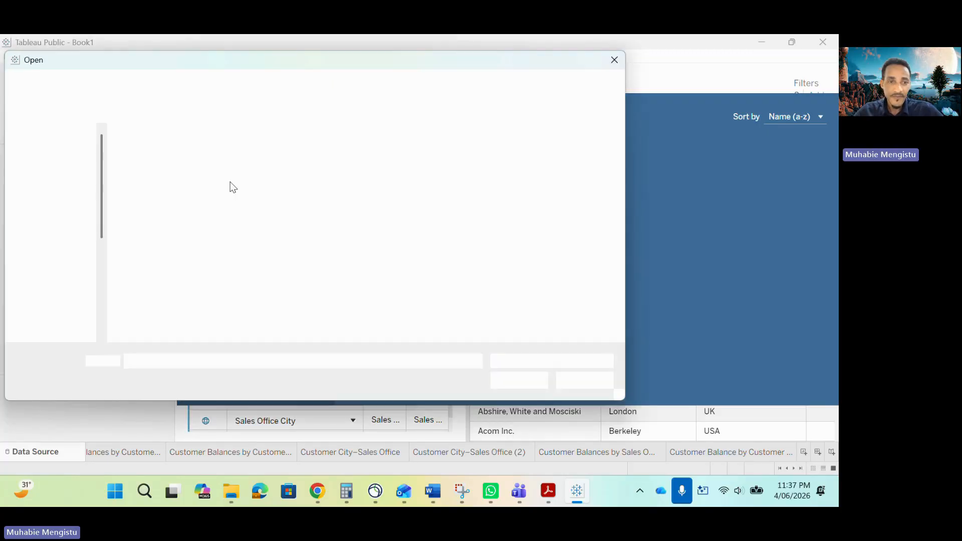
pyautogui.click(191, 170)
pyautogui.click(534, 387)
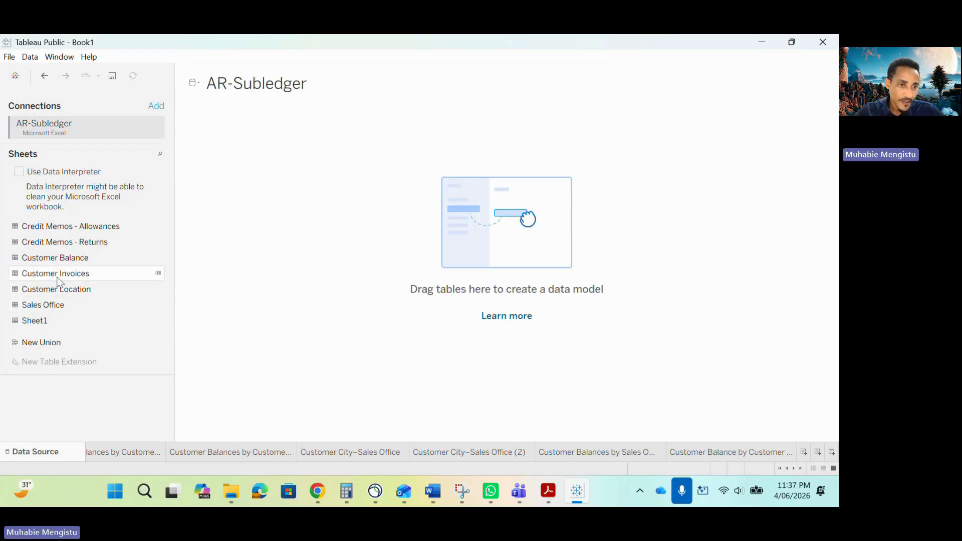
# - Add the Customer Invoices table to the new data model and create a new worksheet after the existing ones
pyautogui.moveTo(85, 274); pyautogui.dragTo(218, 221)
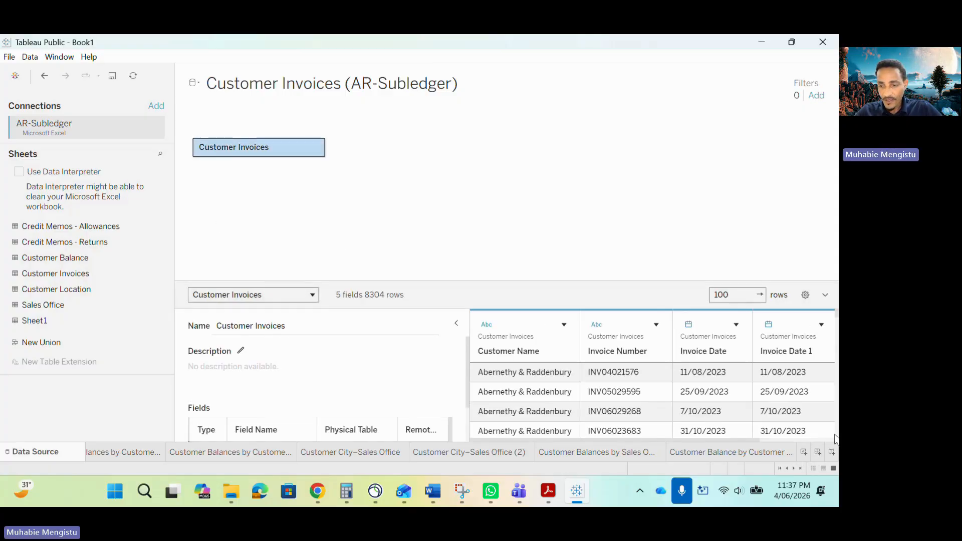
pyautogui.click(762, 452)
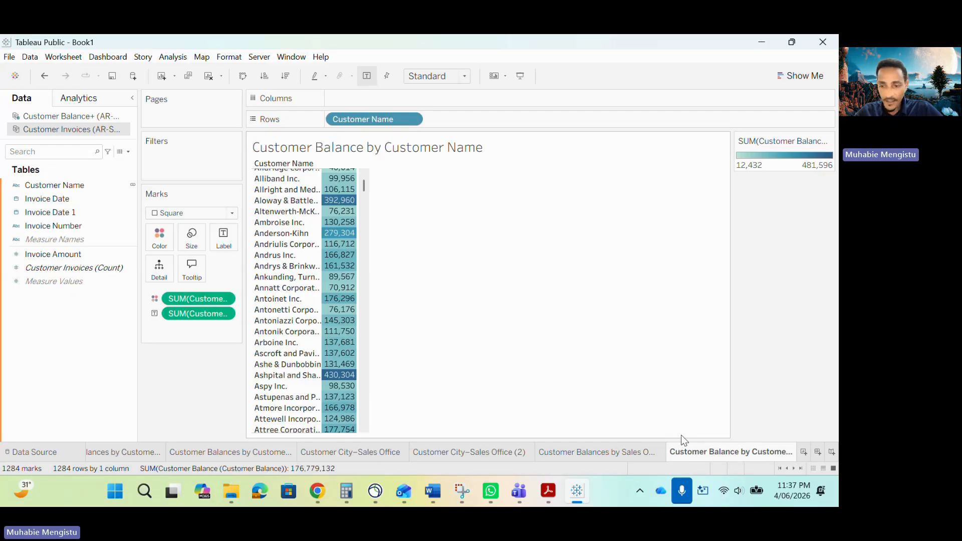
pyautogui.click(804, 452)
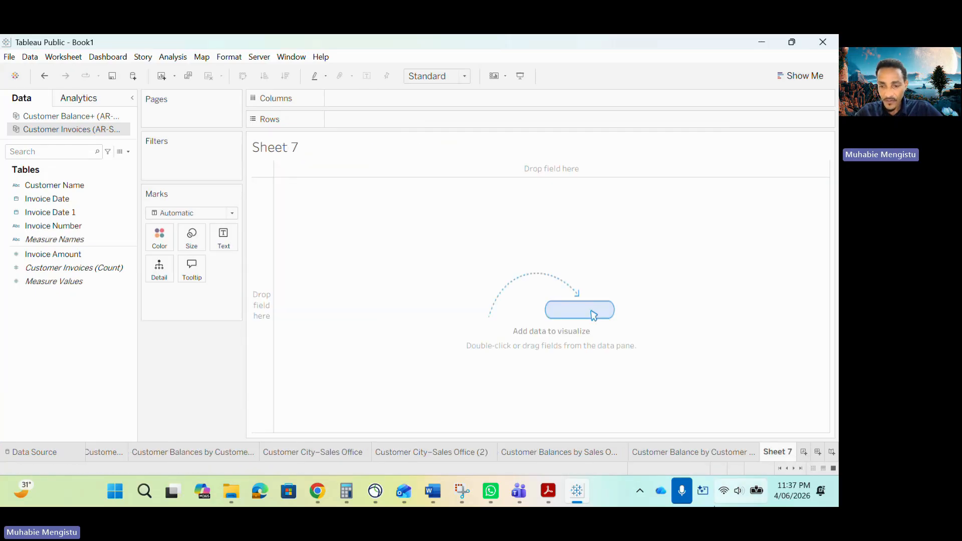
# - Copy the phrase "aging of accounts receivable" from the sample report and use it as the new worksheet's name
pyautogui.click(549, 492)
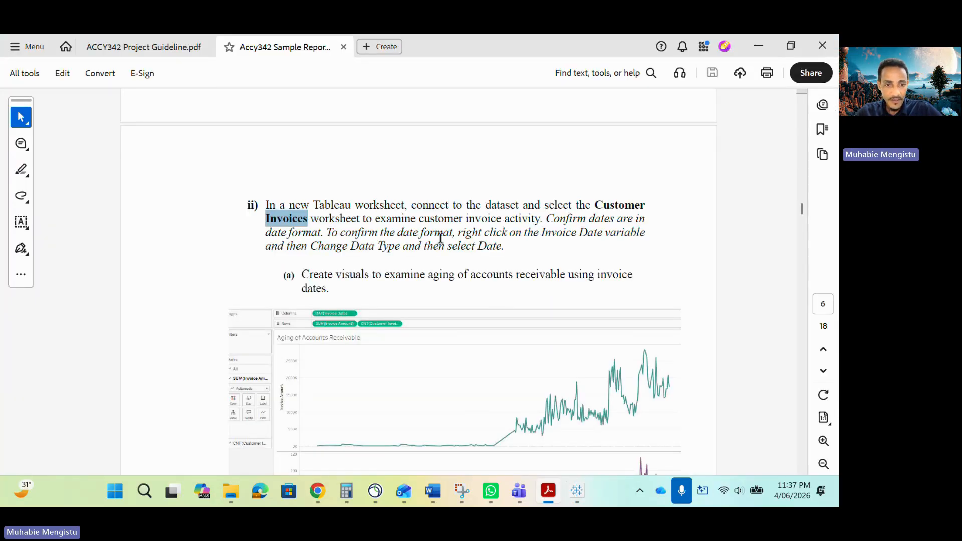
pyautogui.click(554, 271)
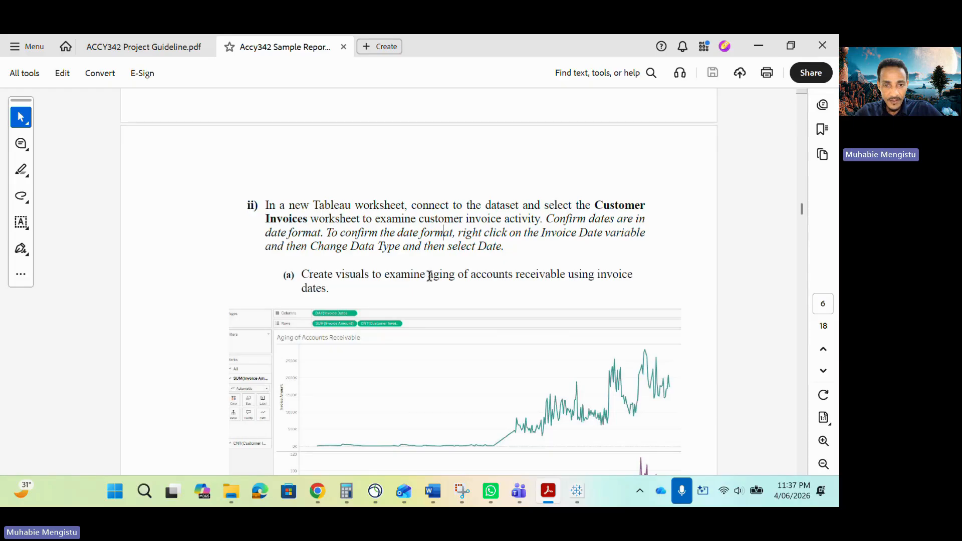
pyautogui.moveTo(429, 275); pyautogui.dragTo(565, 275)
pyautogui.rightClick(546, 273)
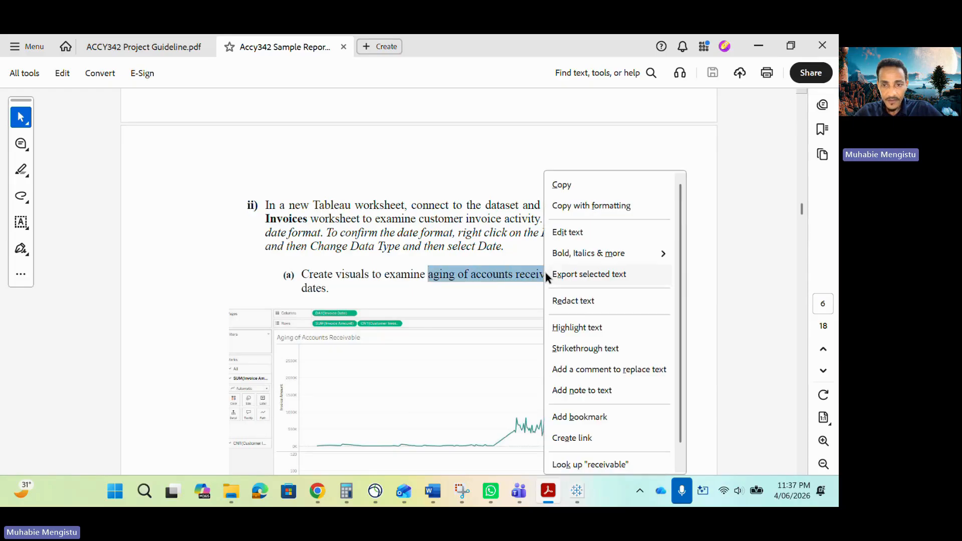
pyautogui.click(566, 184)
pyautogui.click(759, 46)
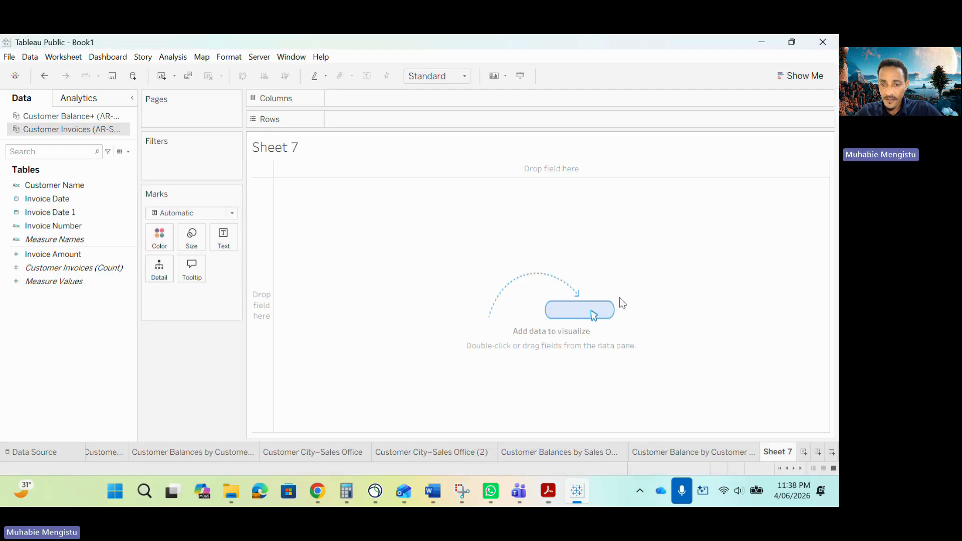
pyautogui.doubleClick(778, 454)
pyautogui.hotkey('ctrl', 'v')
pyautogui.press('Return')
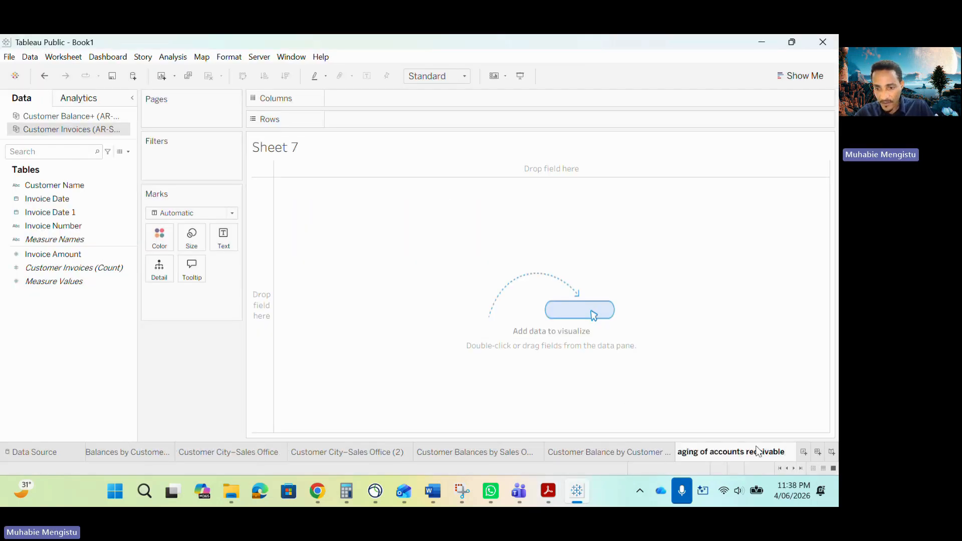
# - Shorten and capitalize the worksheet's name to "Aging of Receivable"
pyautogui.doubleClick(726, 452)
pyautogui.press('BackSpace')
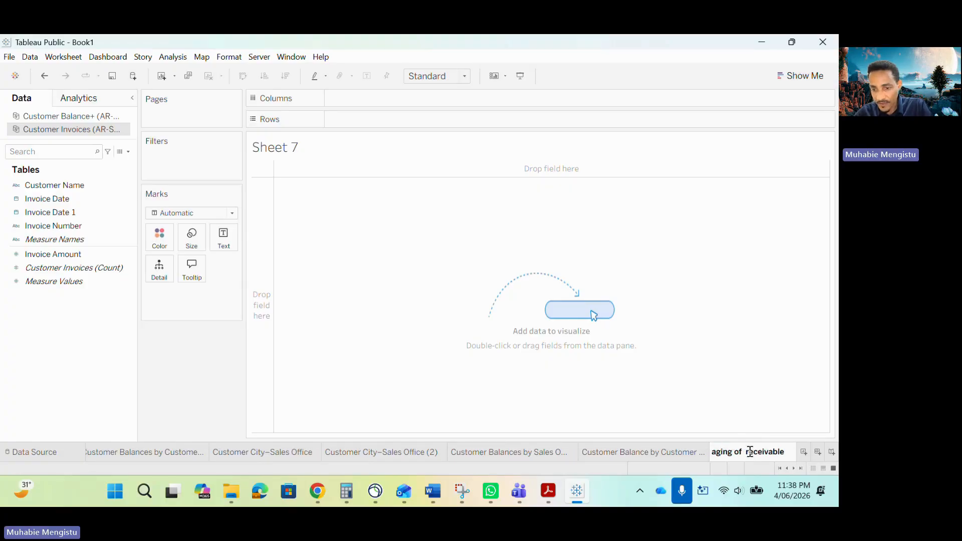
pyautogui.press('Return')
pyautogui.press('BackSpace')
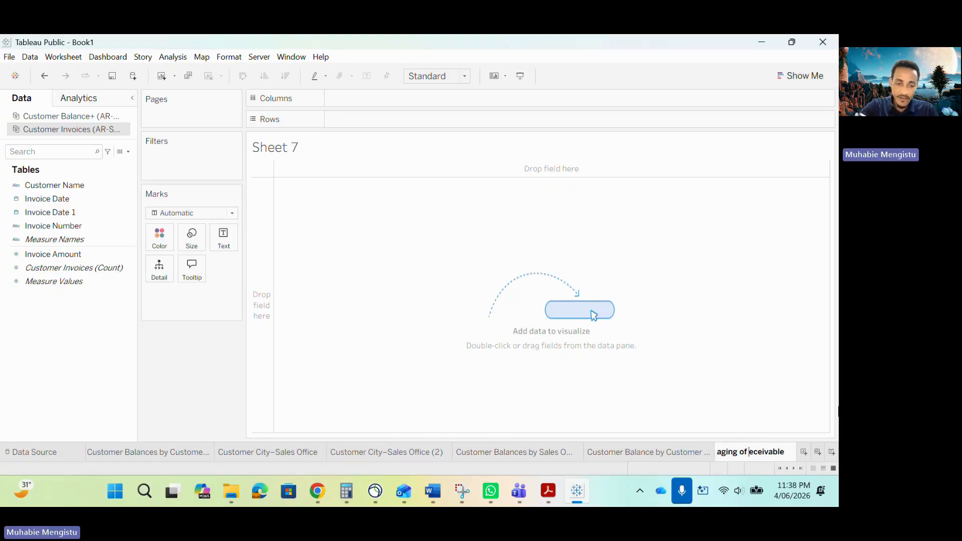
pyautogui.write('R')
pyautogui.press('Home')
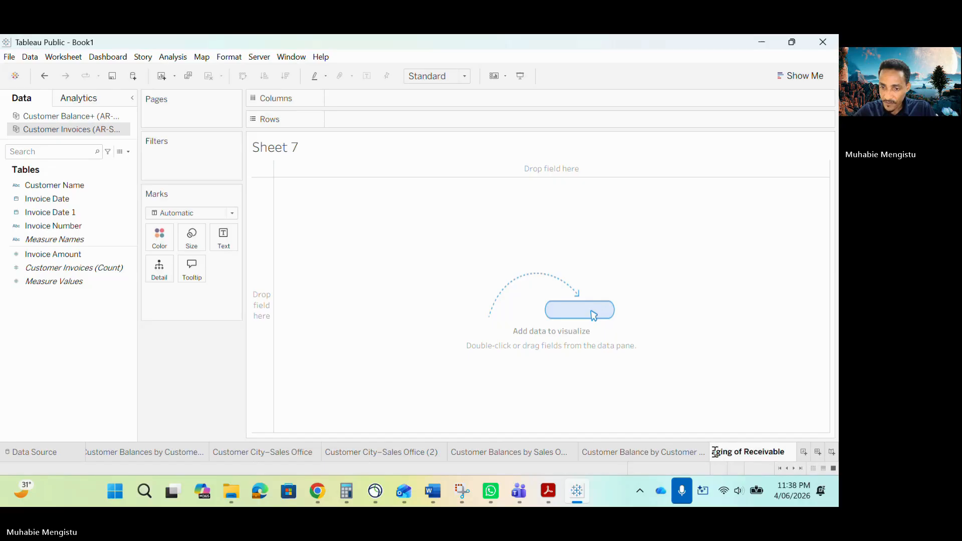
pyautogui.press('Delete')
pyautogui.write('A')
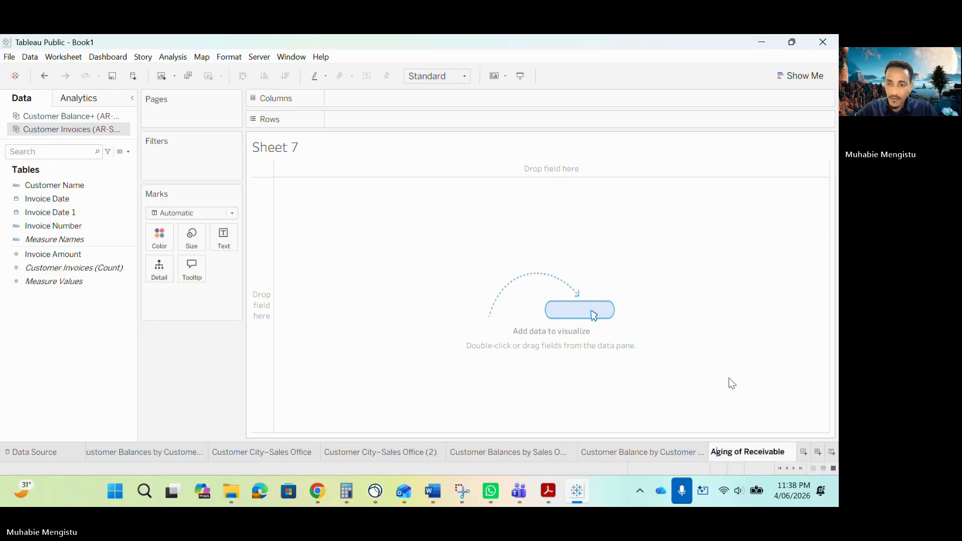
pyautogui.press('Return')
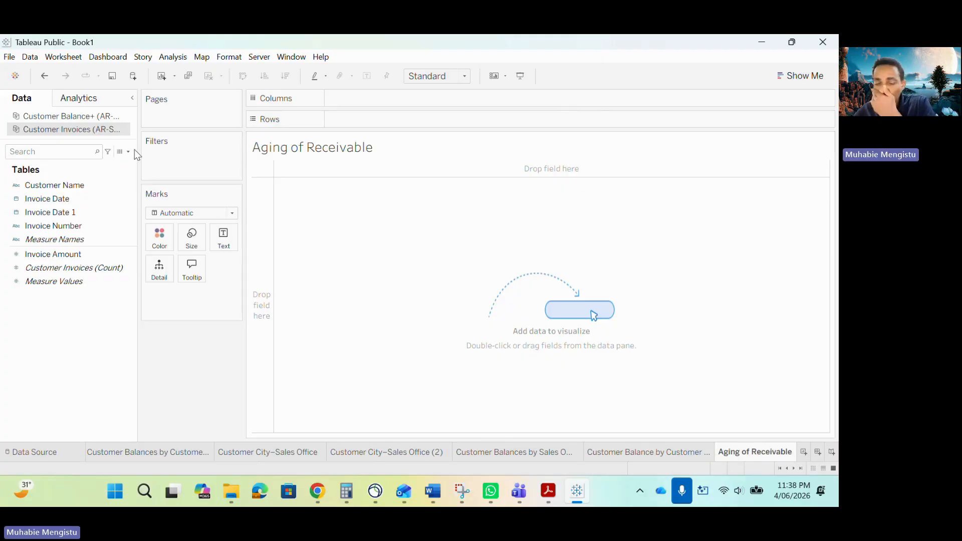
# - Plot Invoice Amount over time by placing Invoice Date on Columns and Invoice Amount on Rows
pyautogui.click(49, 201)
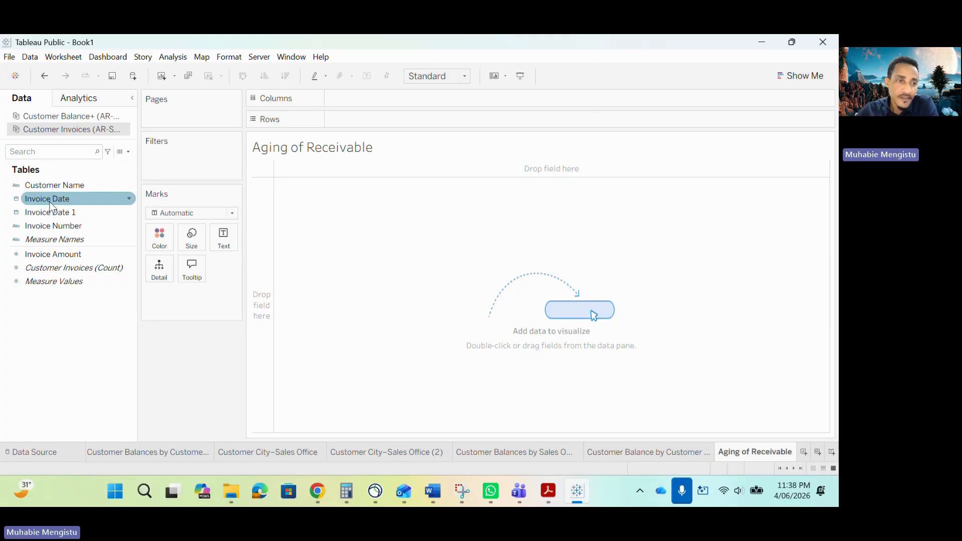
pyautogui.moveTo(52, 201); pyautogui.dragTo(368, 105)
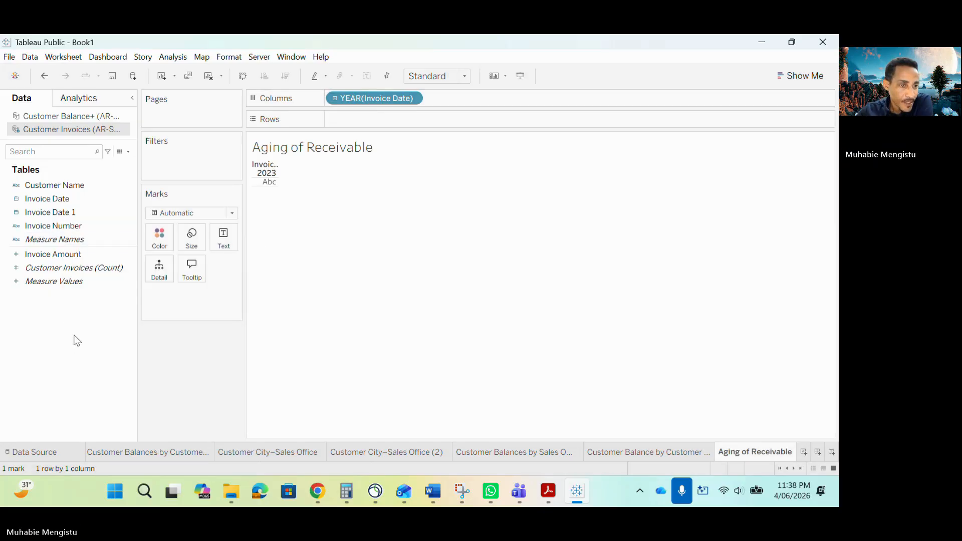
pyautogui.moveTo(55, 254); pyautogui.dragTo(399, 126)
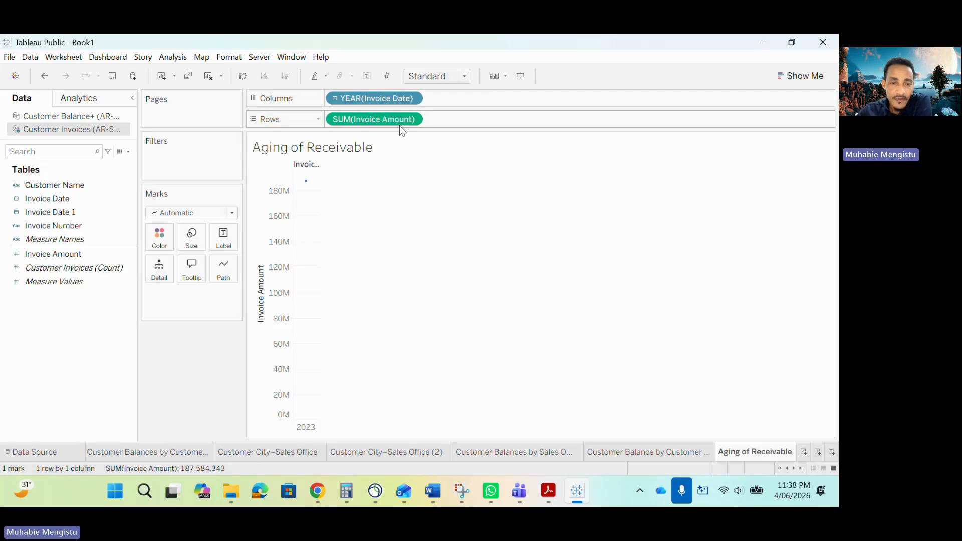
# - Expand the Invoice Date hierarchy on Columns from year through quarter and month down to day
pyautogui.click(334, 98)
pyautogui.click(434, 98)
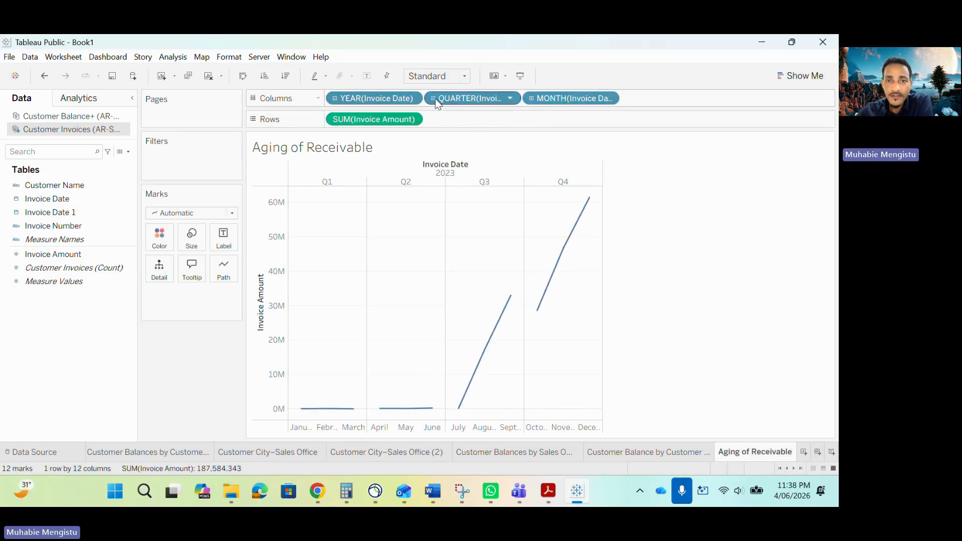
pyautogui.click(532, 98)
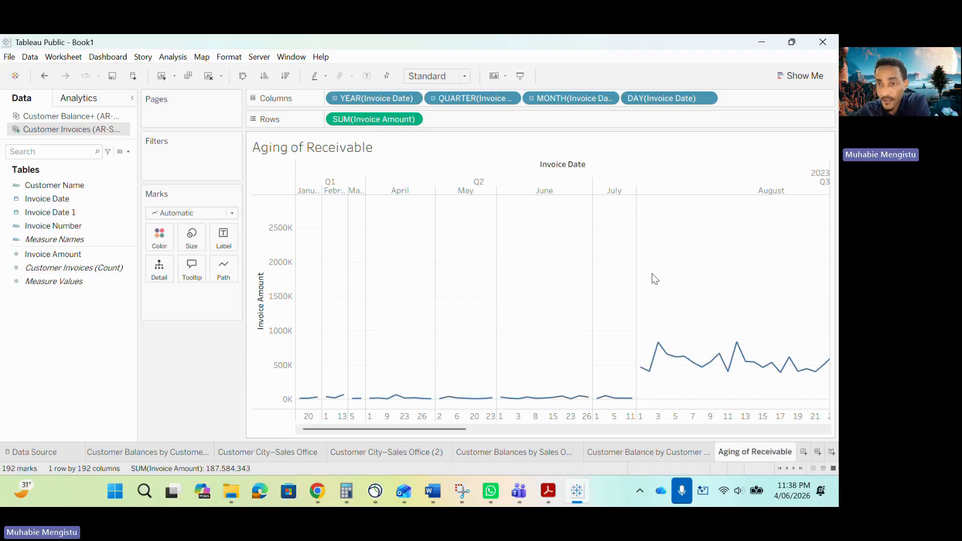
# - Change the visualization to a continuous line chart using Show Me
pyautogui.click(788, 75)
pyautogui.click(726, 257)
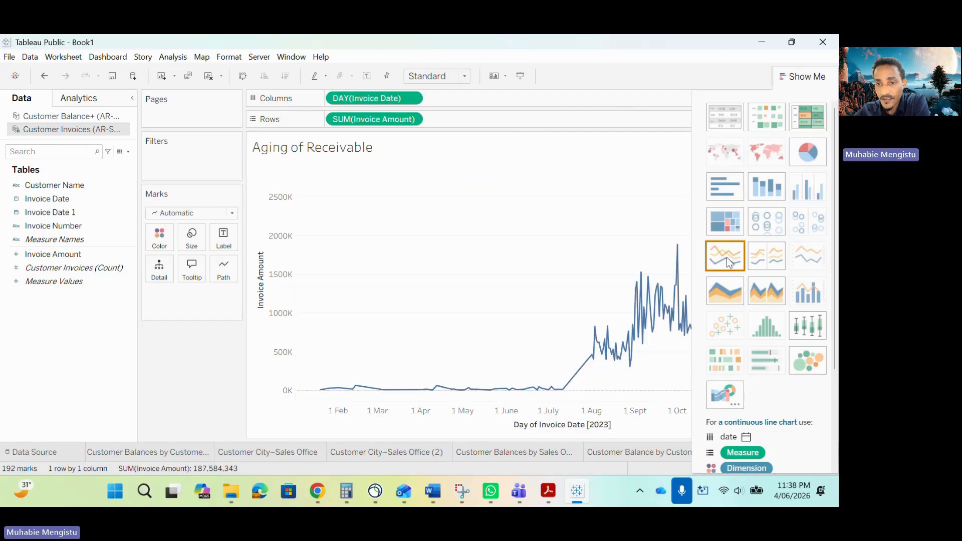
pyautogui.click(789, 75)
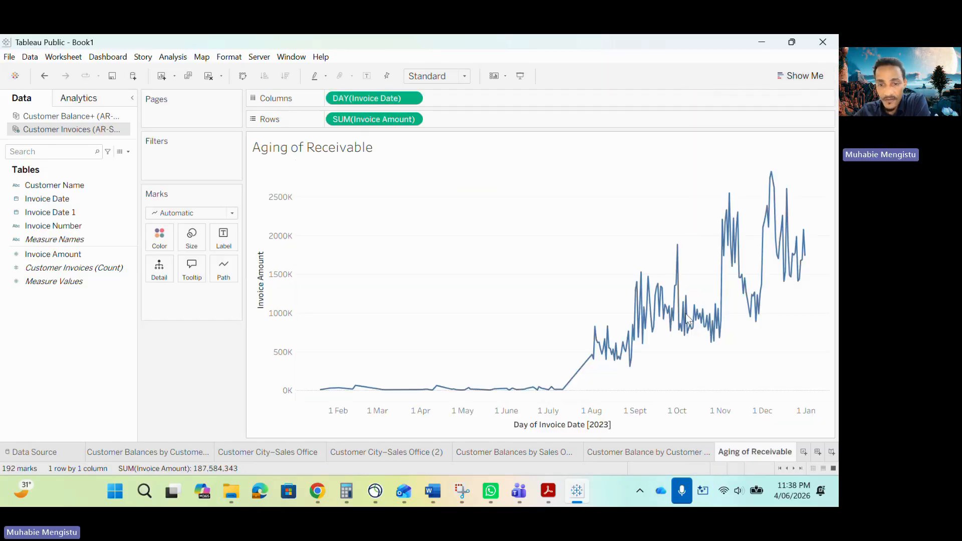
# - Add Customer Invoices (Count) to Rows beside Invoice Amount as a second line chart
pyautogui.click(95, 186)
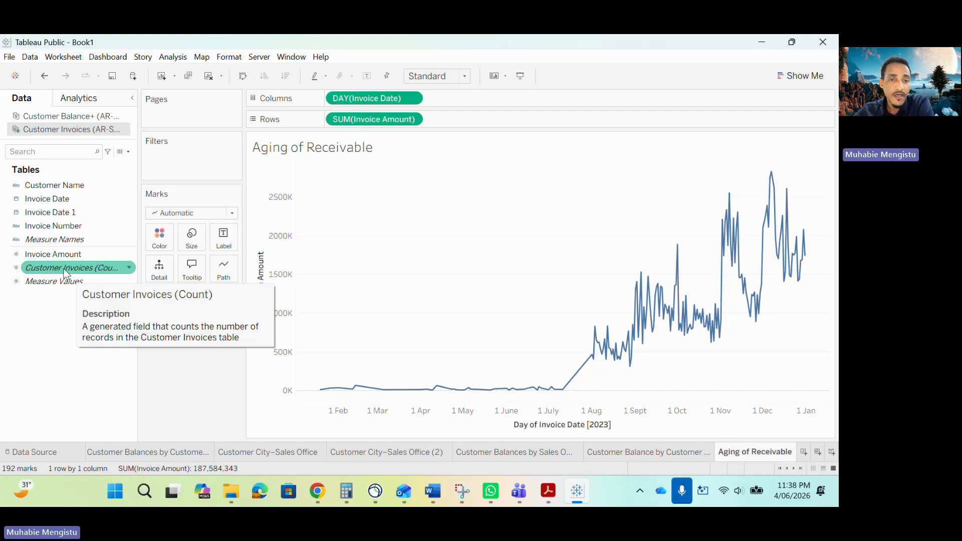
pyautogui.moveTo(65, 271); pyautogui.dragTo(522, 119)
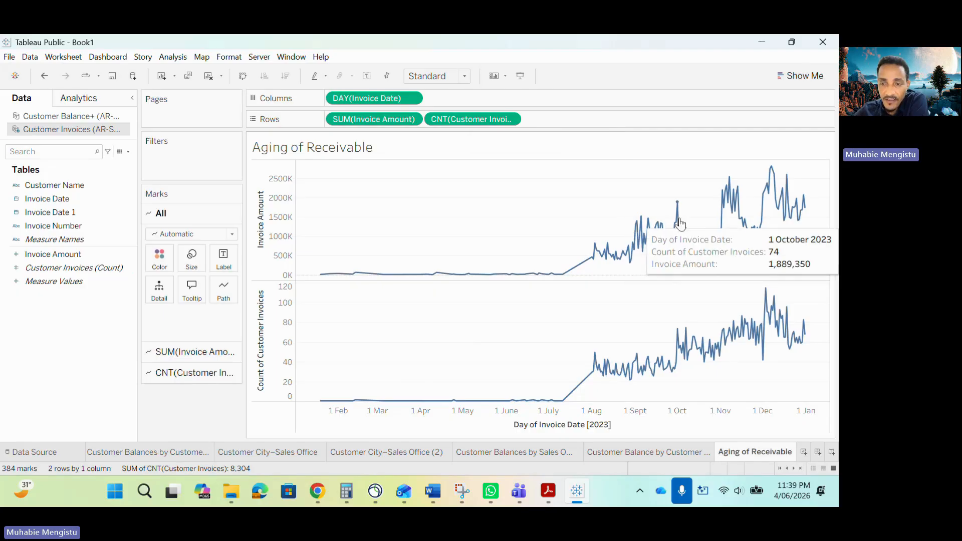
# - Recolor the Count of Customer Invoices line chart purple
pyautogui.click(339, 401)
pyautogui.click(608, 360)
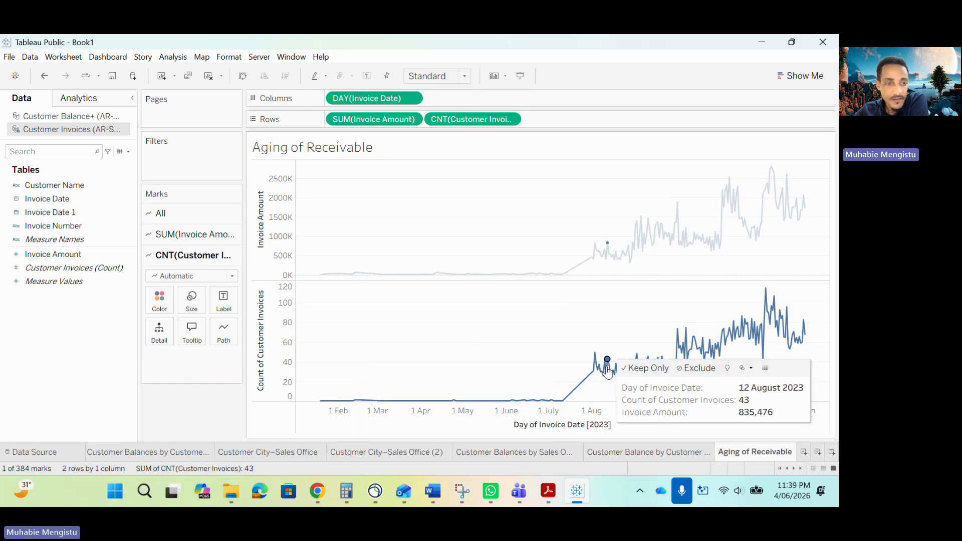
pyautogui.click(614, 375)
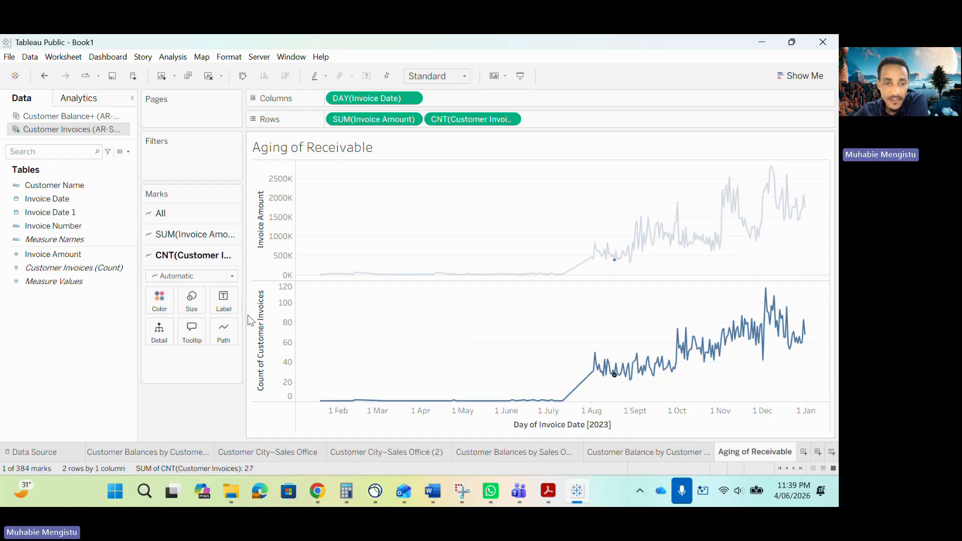
pyautogui.click(159, 301)
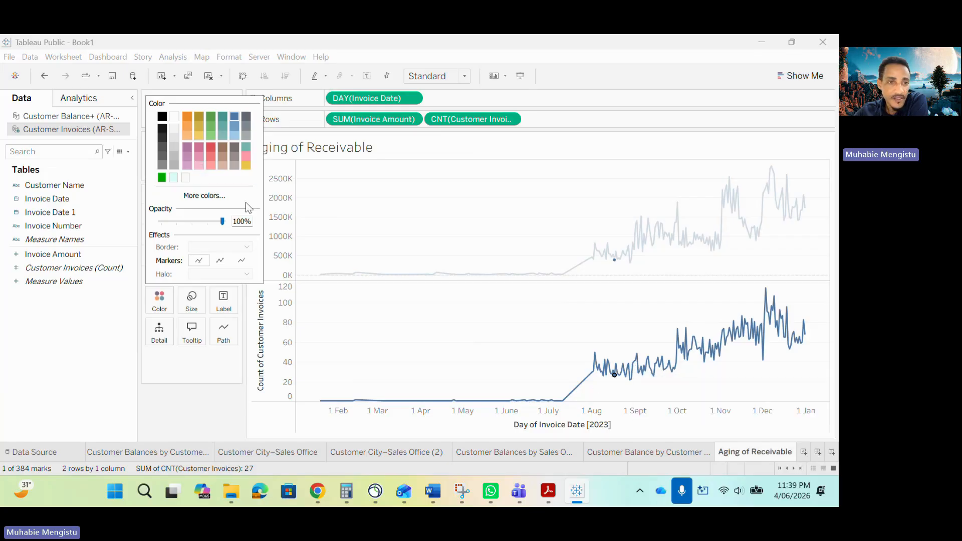
pyautogui.click(190, 151)
pyautogui.click(408, 295)
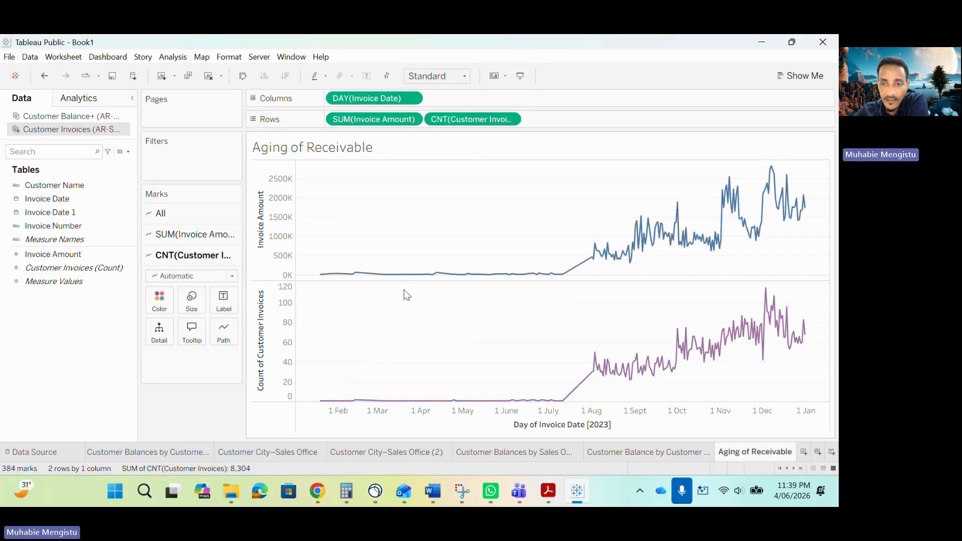
# - Recolor the Invoice Amount line chart teal
pyautogui.click(495, 274)
pyautogui.click(192, 235)
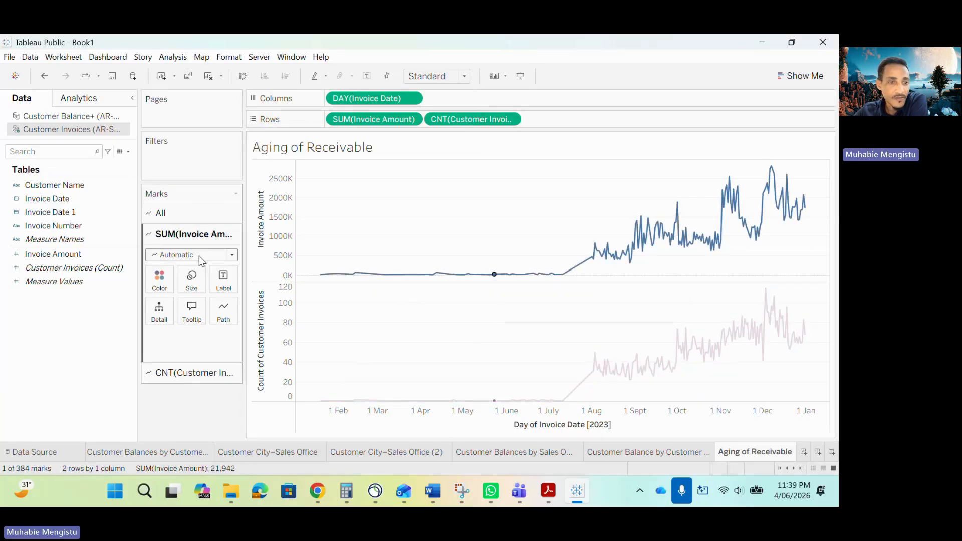
pyautogui.click(159, 278)
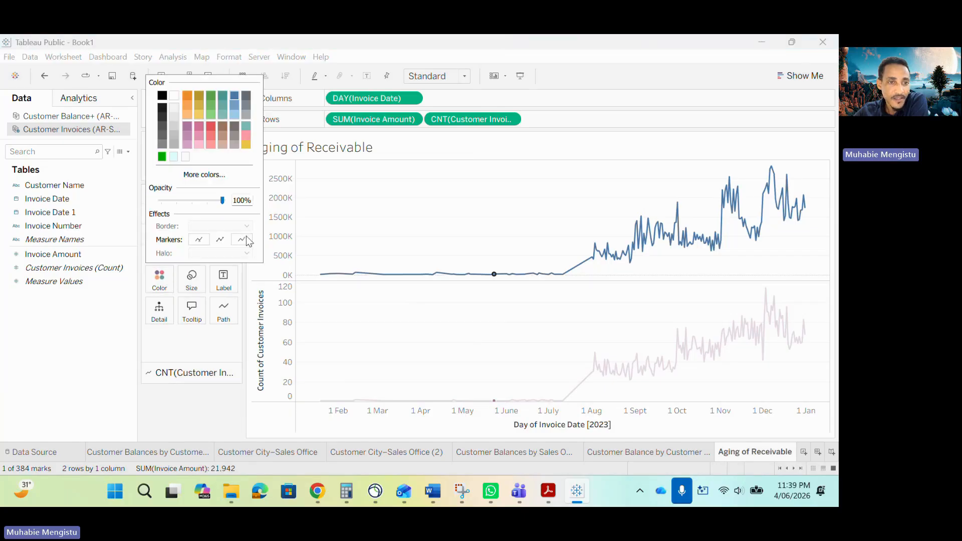
pyautogui.click(224, 95)
pyautogui.click(376, 319)
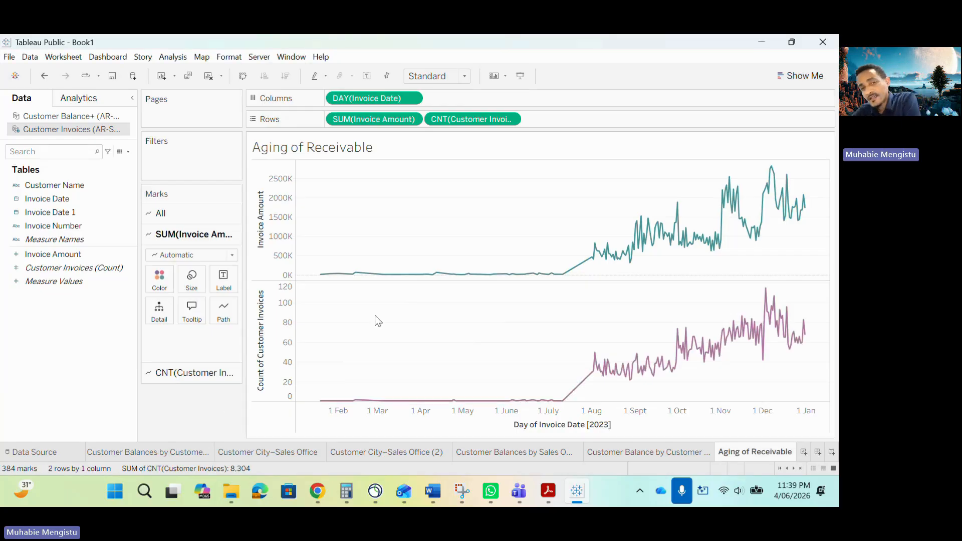
# - Check the treemap in the sample report PDF, and duplicate the Aging of Receivable worksheet in Tableau
pyautogui.click(549, 491)
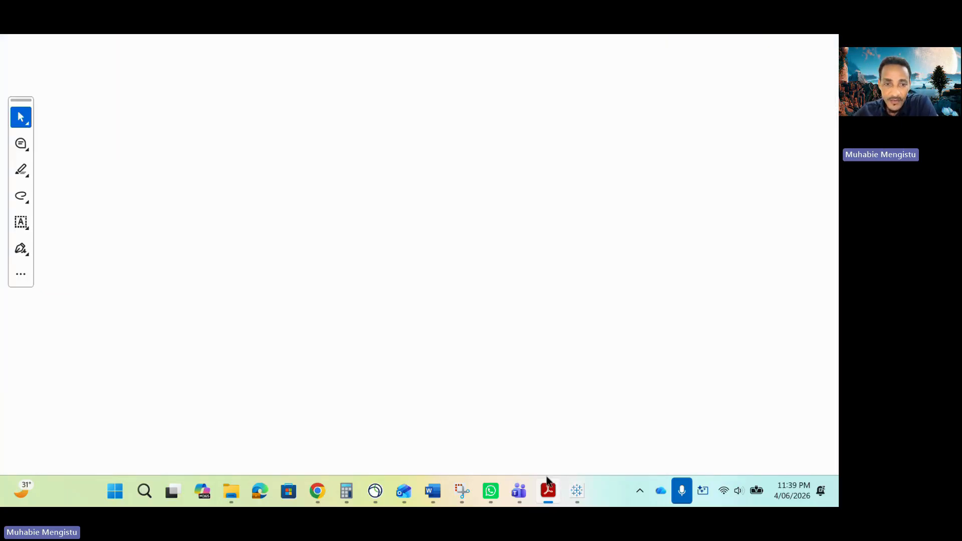
pyautogui.scroll(-5, 459, 354)
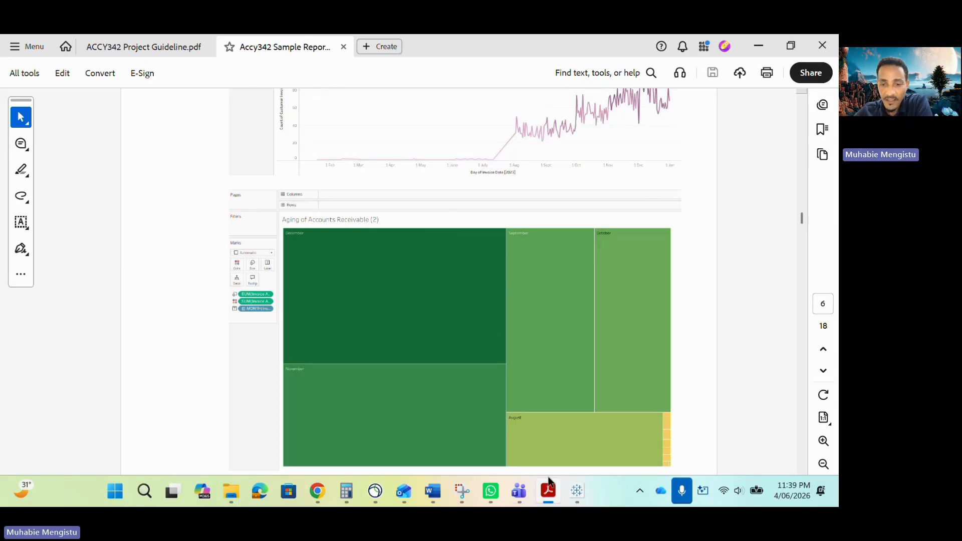
pyautogui.click(577, 492)
pyautogui.rightClick(734, 452)
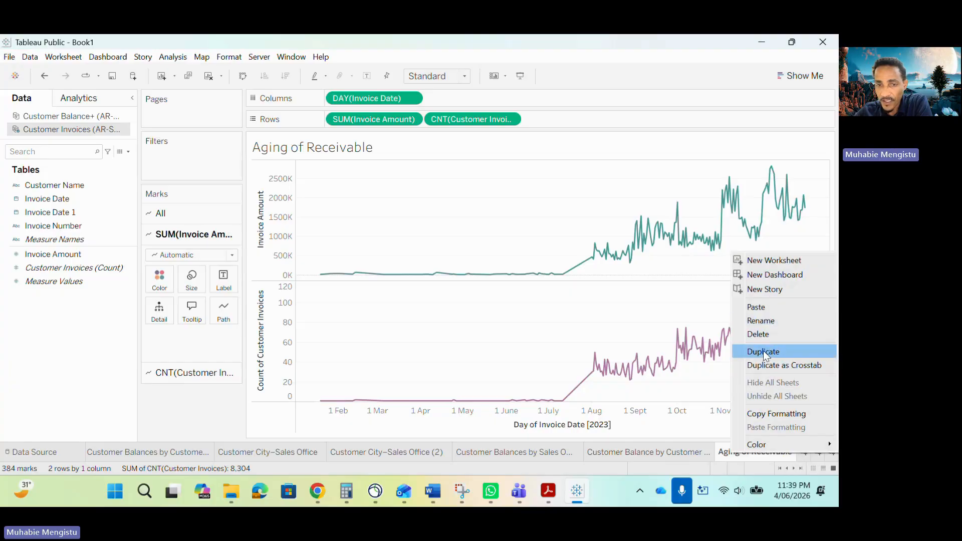
pyautogui.click(764, 352)
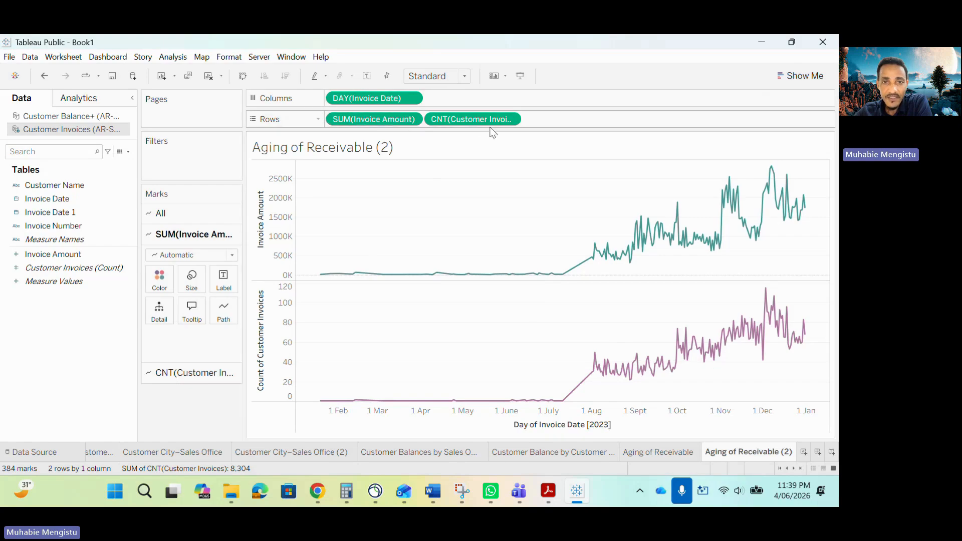
# - Remove the Customer Invoices count from the duplicated sheet and turn it into a treemap of Invoice Amount by month of Invoice Date
pyautogui.moveTo(491, 122); pyautogui.dragTo(98, 417)
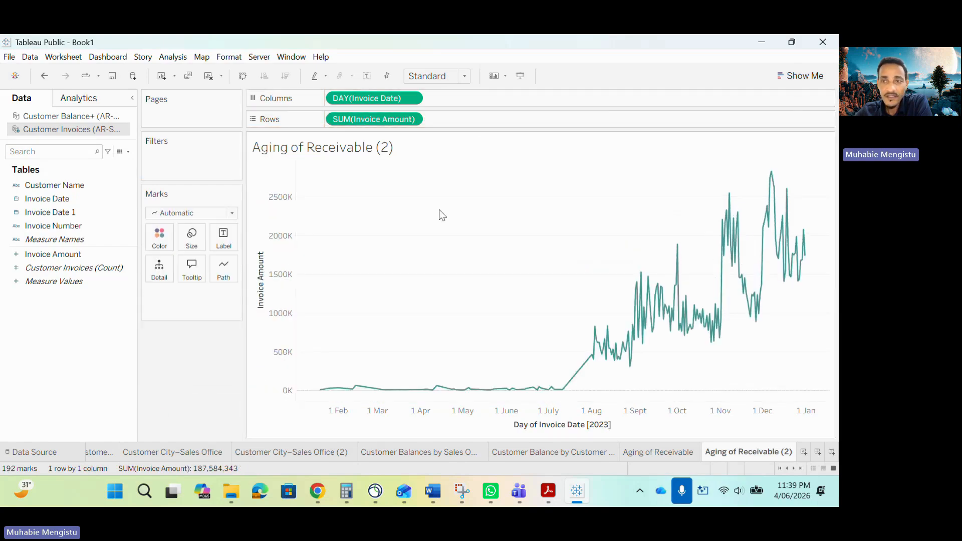
pyautogui.click(782, 75)
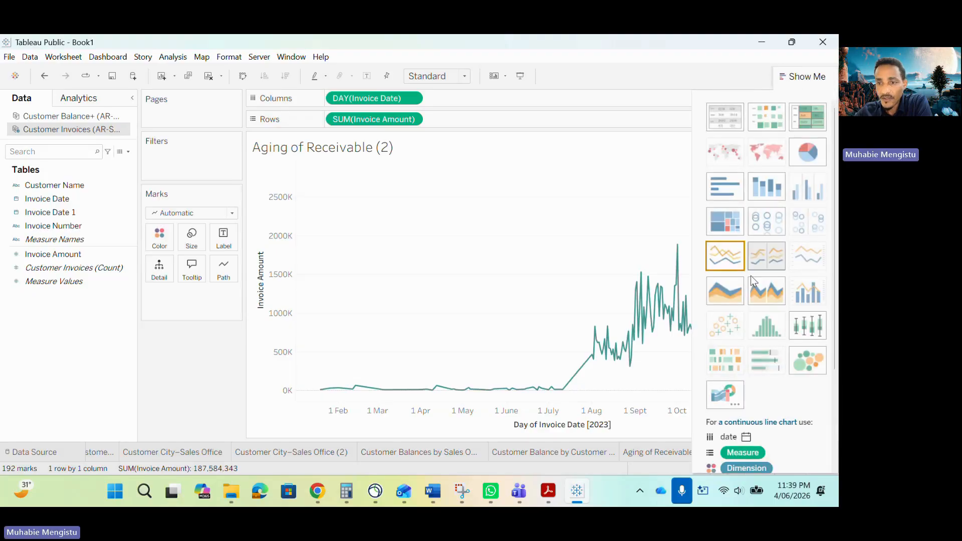
pyautogui.click(726, 220)
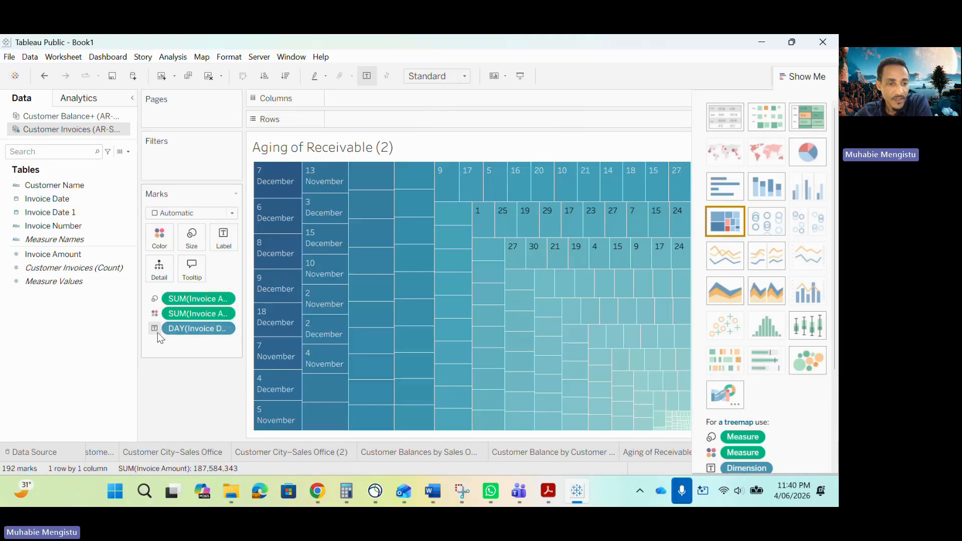
pyautogui.click(225, 329)
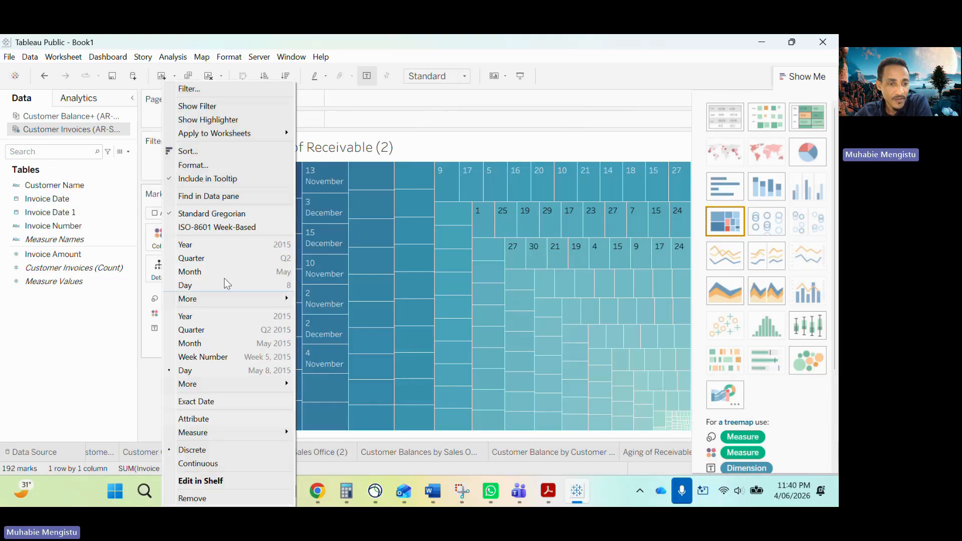
pyautogui.click(203, 272)
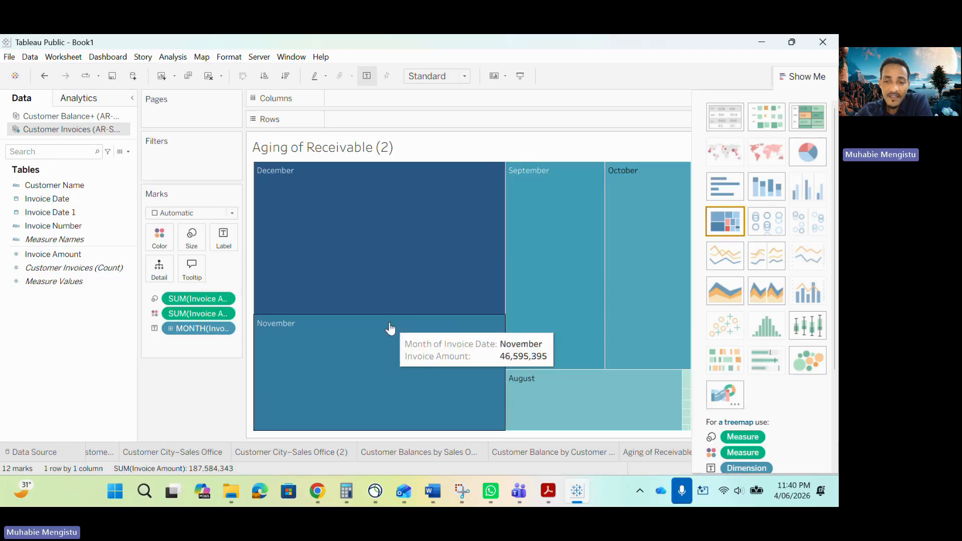
# - Review the Aging of Receivable line charts and look at the treemap's colors in the sample report PDF
pyautogui.click(644, 453)
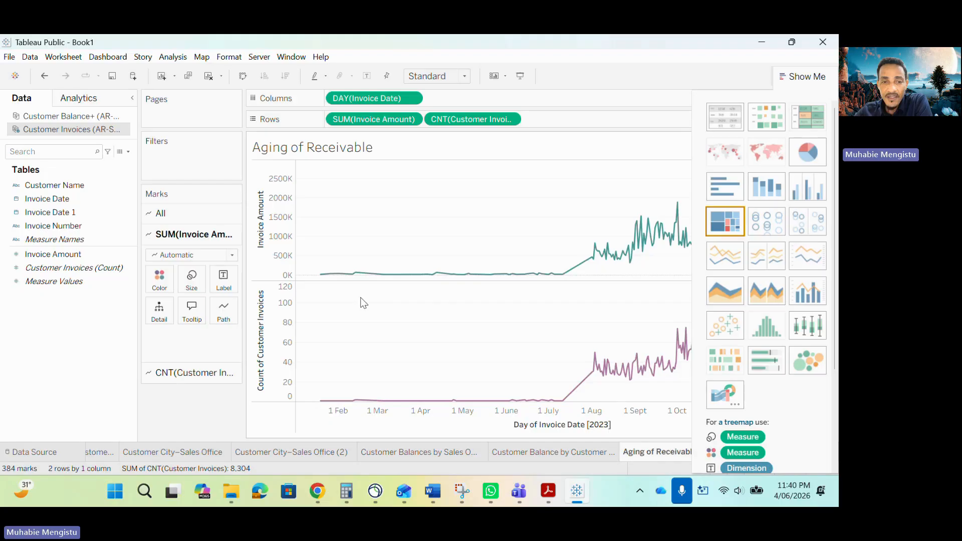
pyautogui.click(792, 76)
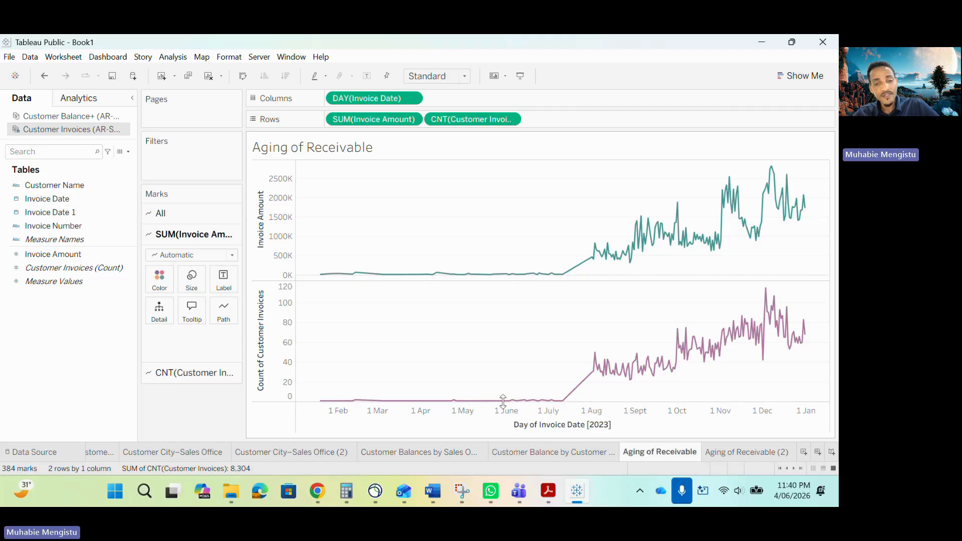
pyautogui.moveTo(453, 284)
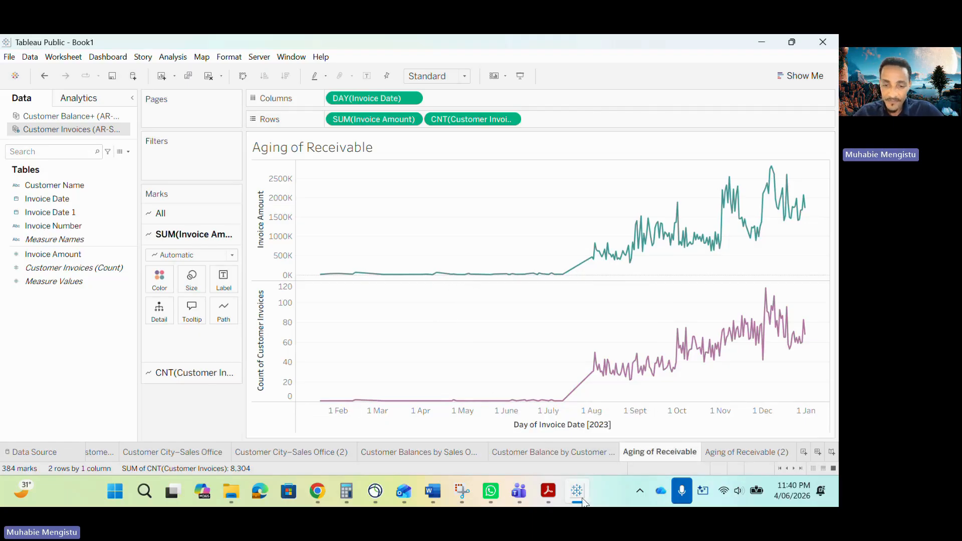
pyautogui.click(578, 492)
pyautogui.click(577, 490)
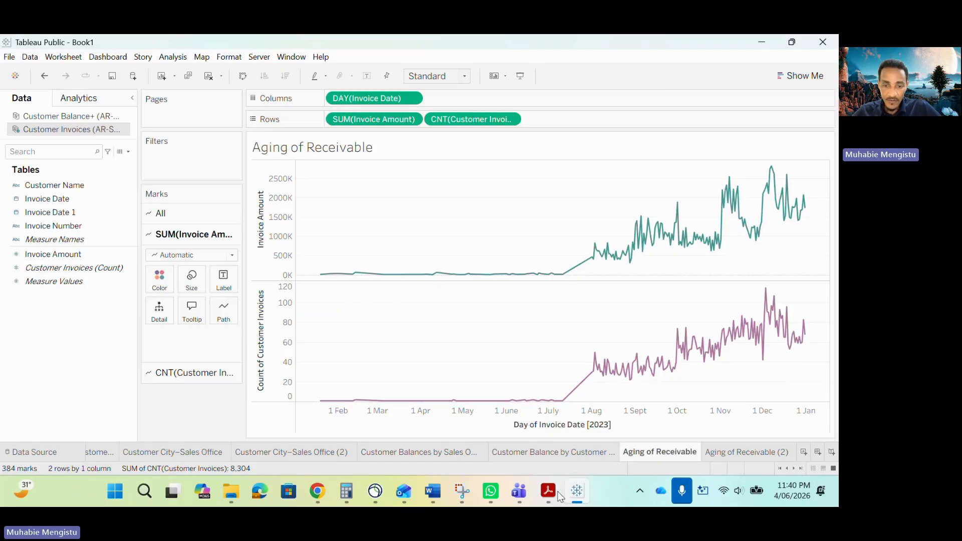
pyautogui.click(584, 492)
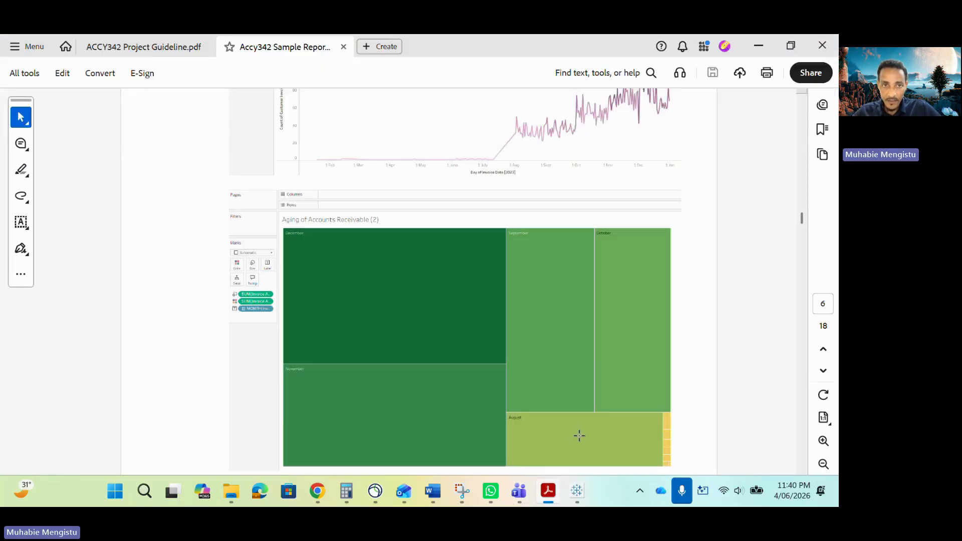
# - Back in Tableau, apply the Green-Gold color palette to Invoice Amount on the Aging of Receivable (2) treemap
pyautogui.click(574, 492)
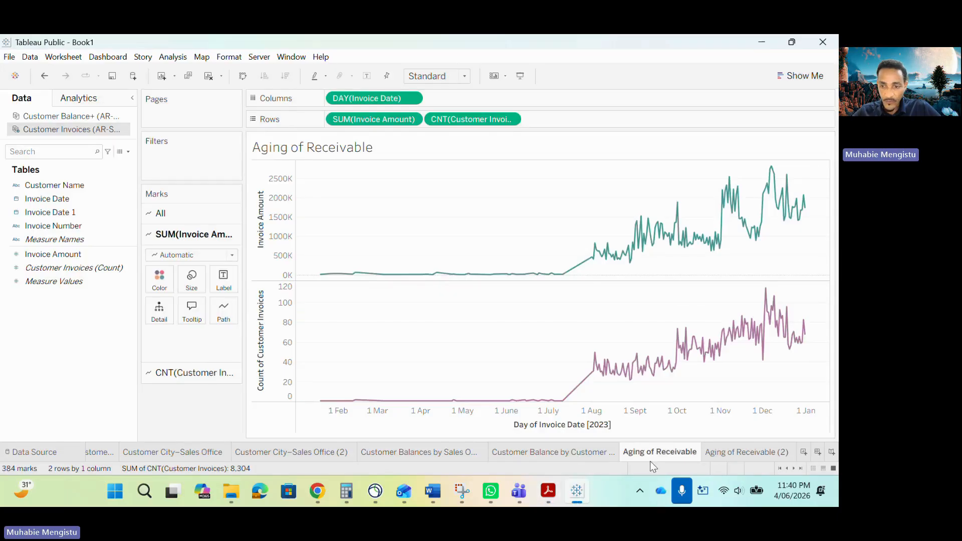
pyautogui.click(722, 452)
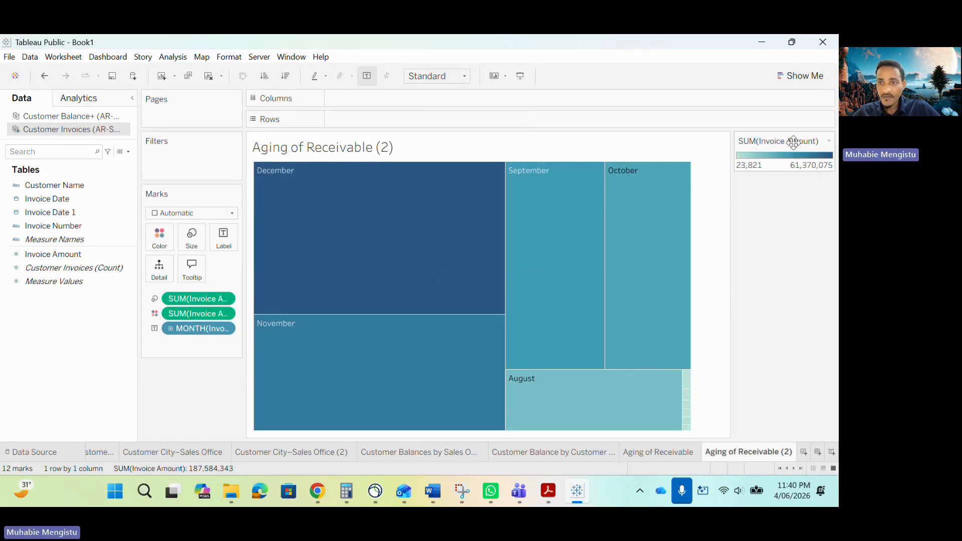
pyautogui.click(829, 142)
pyautogui.click(798, 155)
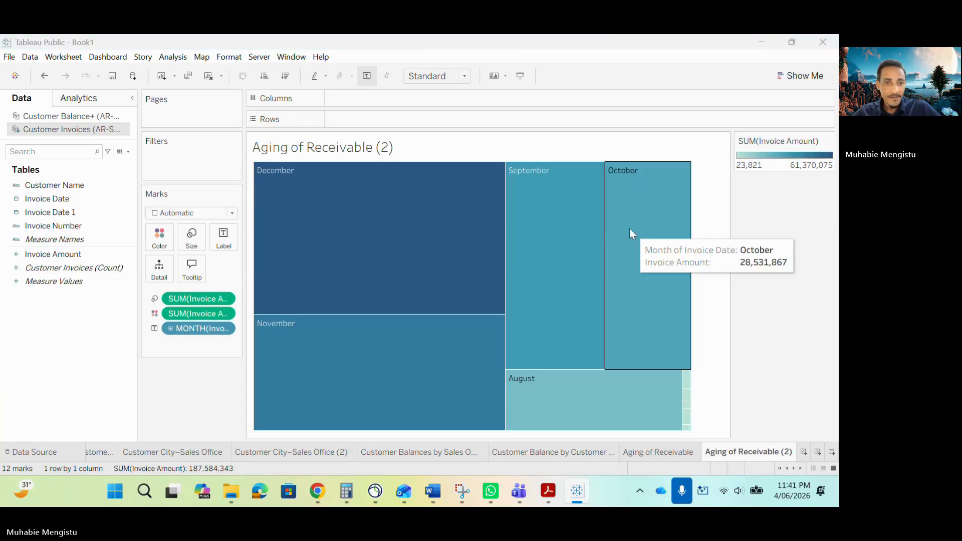
pyautogui.click(540, 128)
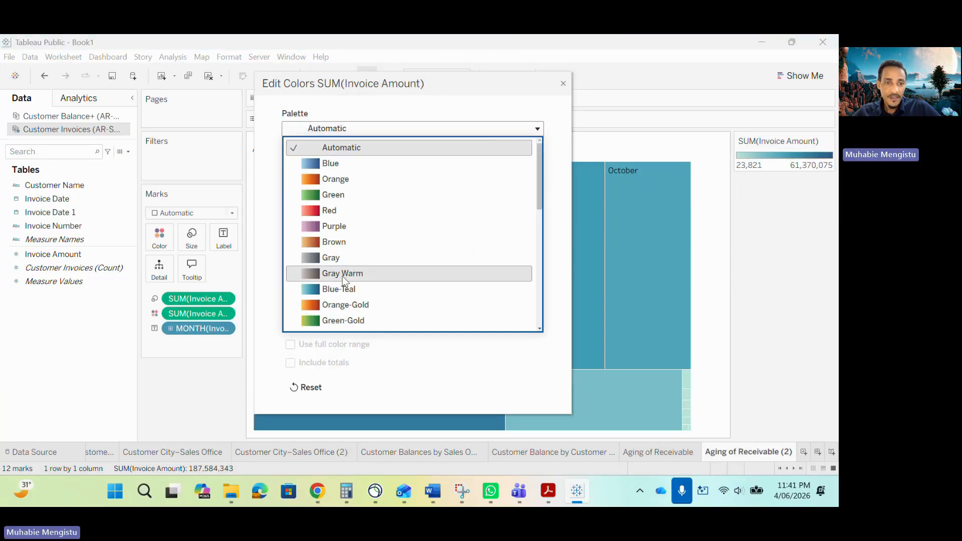
pyautogui.click(333, 321)
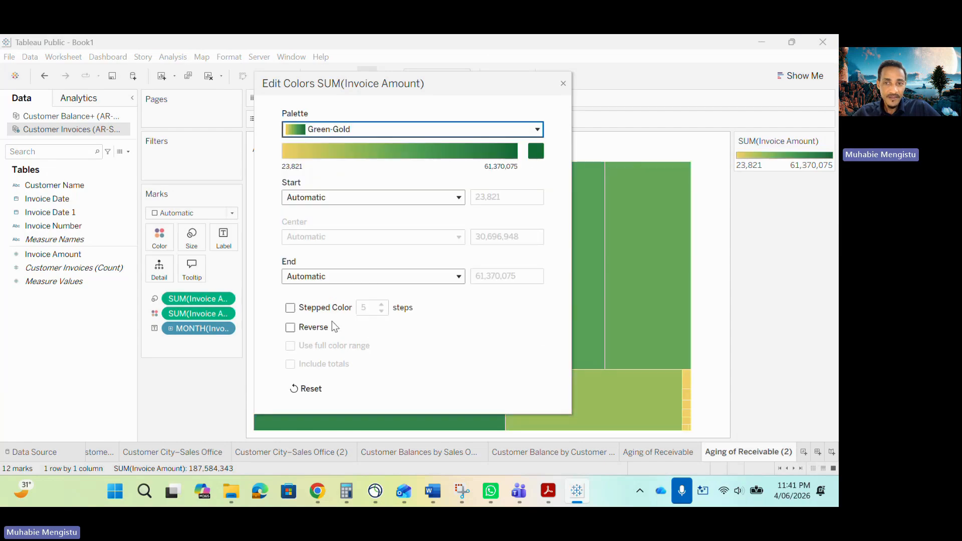
pyautogui.click(563, 84)
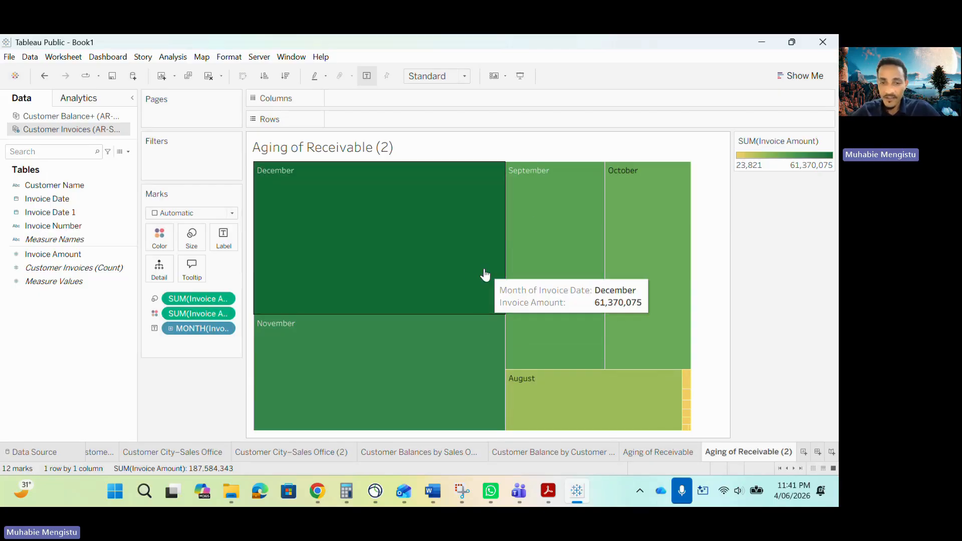
# - Find part (b) on histograms in the sample report PDF and copy the words "invoice amounts" from its instructions
pyautogui.click(548, 491)
pyautogui.scroll(-10, 480, 294)
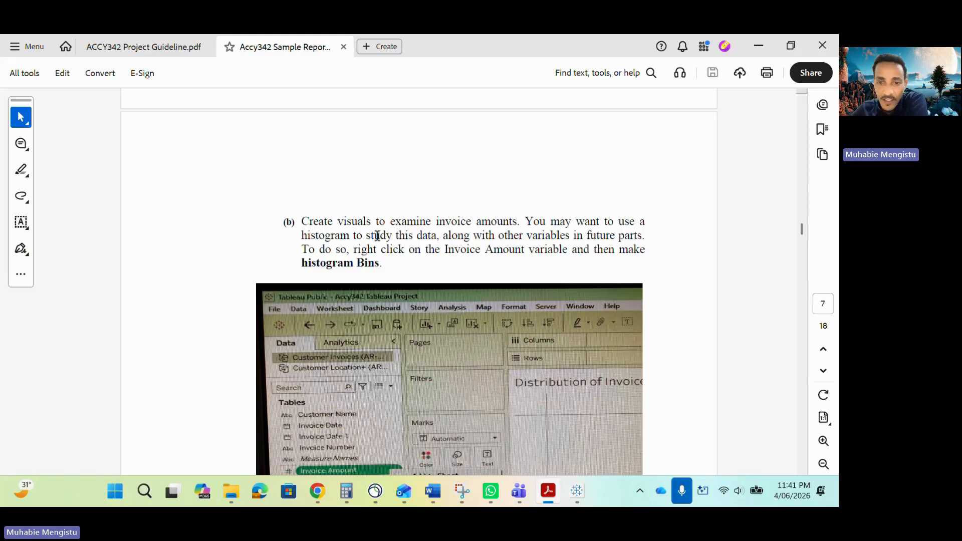
pyautogui.moveTo(442, 221); pyautogui.dragTo(518, 221)
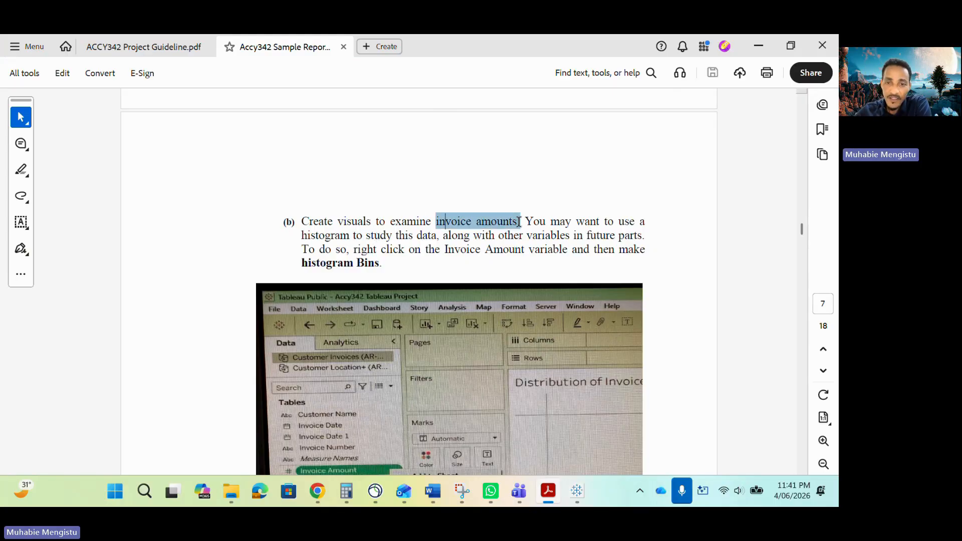
pyautogui.click(474, 229)
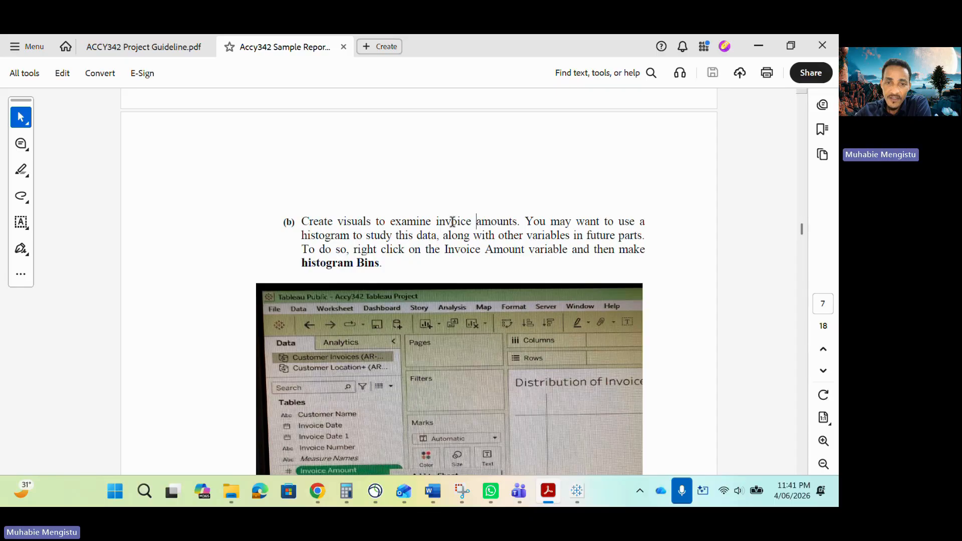
pyautogui.moveTo(437, 221); pyautogui.dragTo(511, 224)
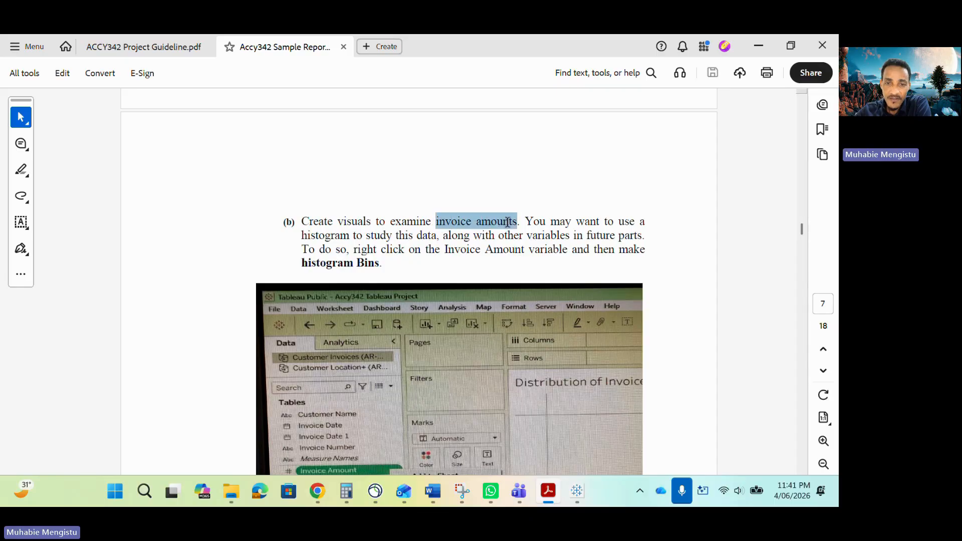
pyautogui.rightClick(511, 225)
pyautogui.click(531, 188)
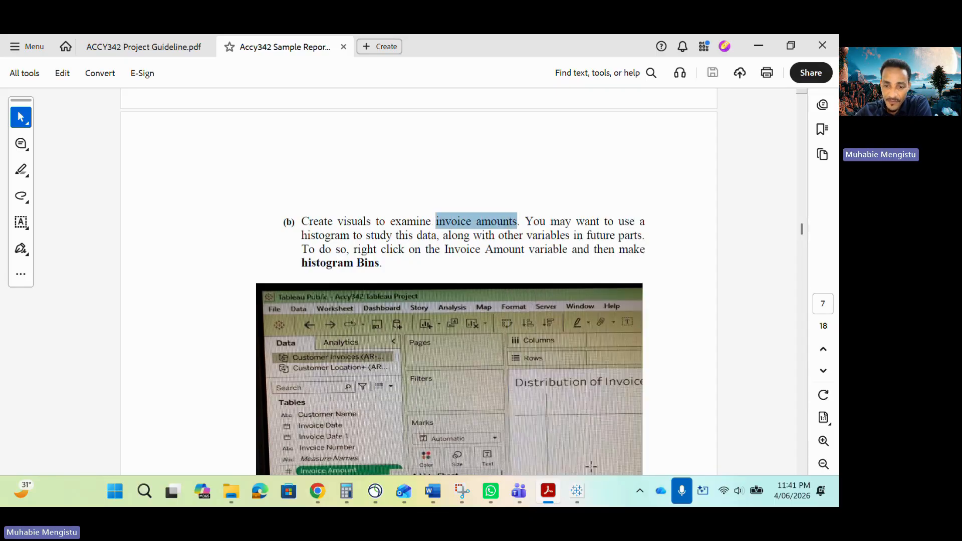
# - Back in Tableau, add a new worksheet and replace its name with the copied words "invoice amounts"
pyautogui.click(577, 491)
pyautogui.click(804, 452)
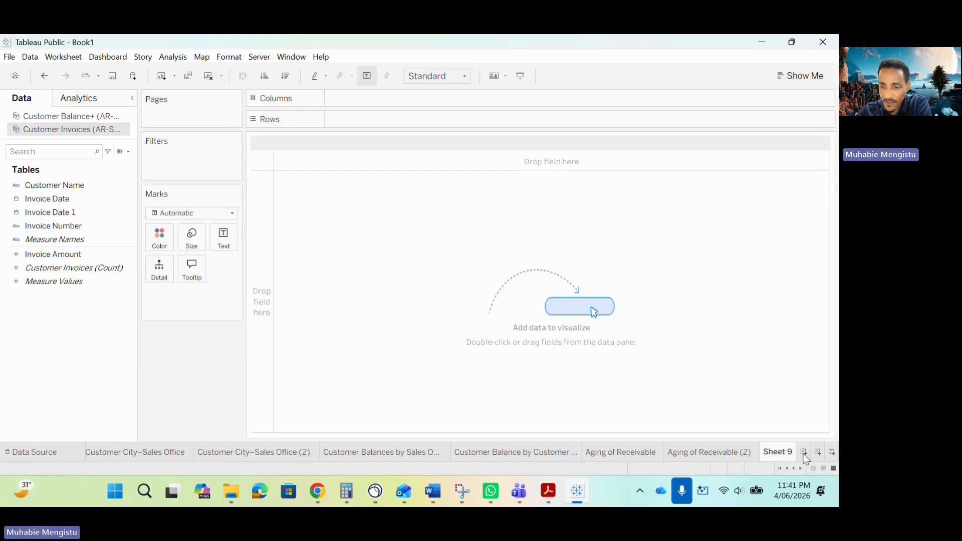
pyautogui.doubleClick(783, 451)
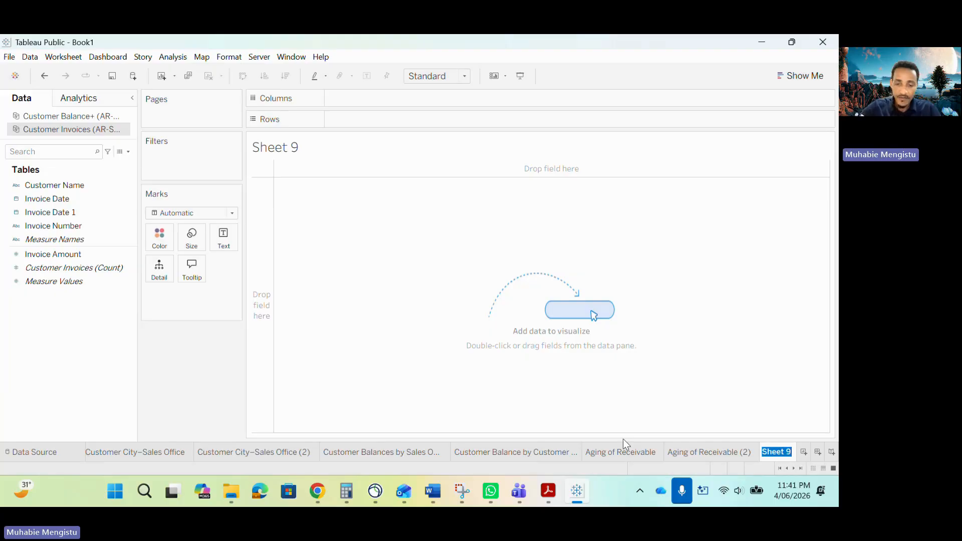
pyautogui.hotkey('ctrl', 'v')
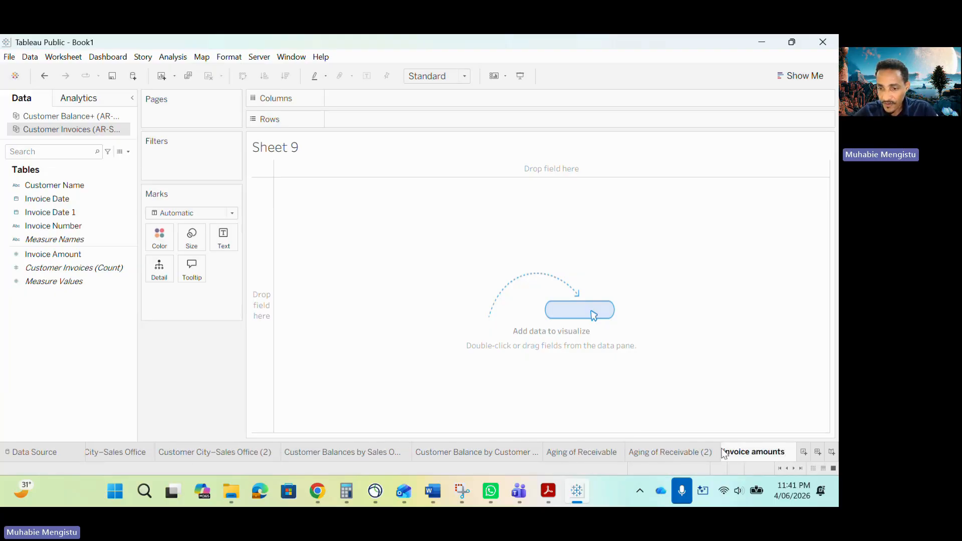
# - Expand and capitalize the new sheet's name so it reads "Distribution of Invoice Amounts"
pyautogui.click(724, 453)
pyautogui.click(758, 454)
pyautogui.doubleClick(735, 452)
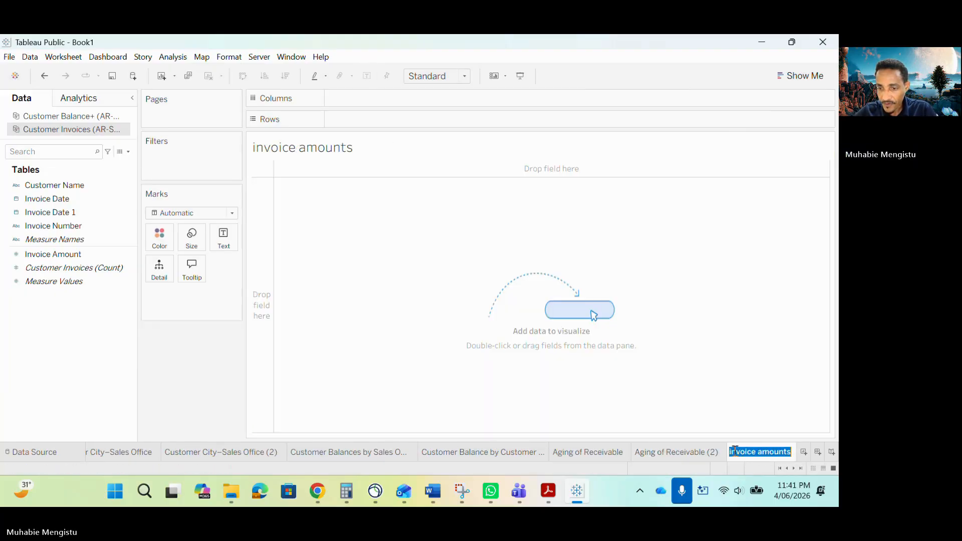
pyautogui.press('Home')
pyautogui.write('D')
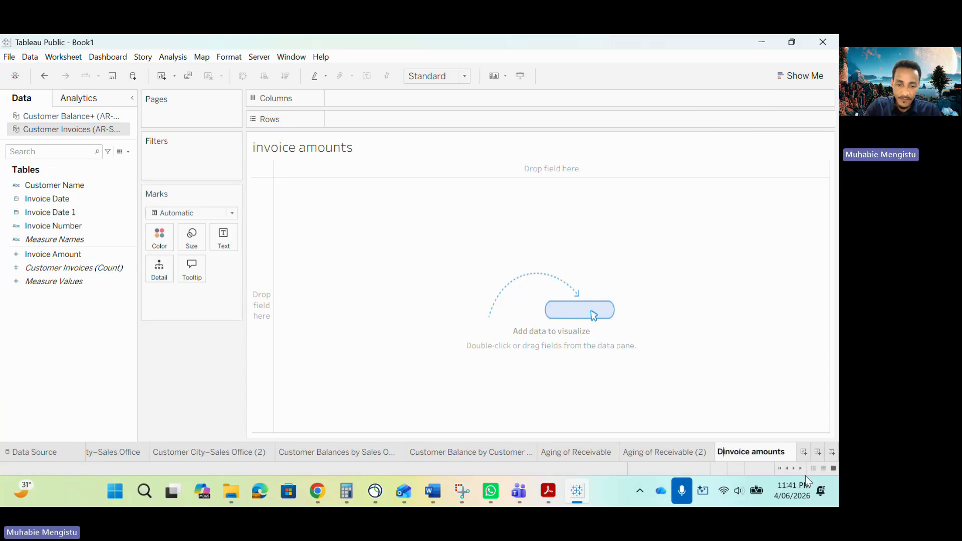
pyautogui.write('istri')
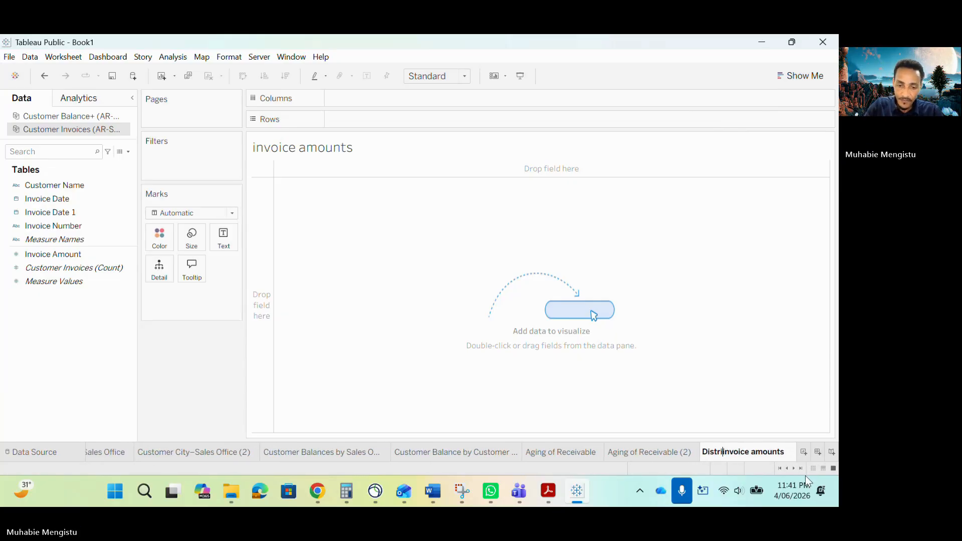
pyautogui.write('bution')
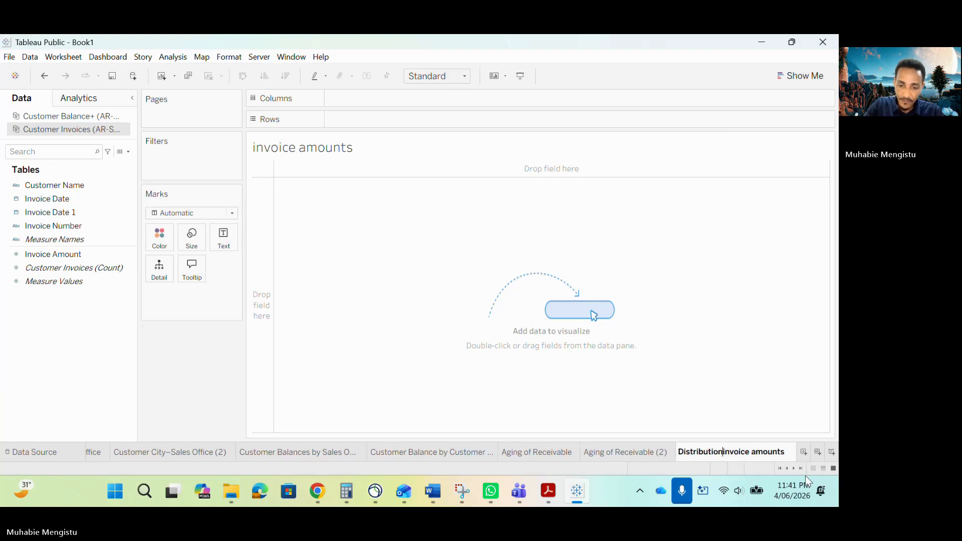
pyautogui.write(' of I')
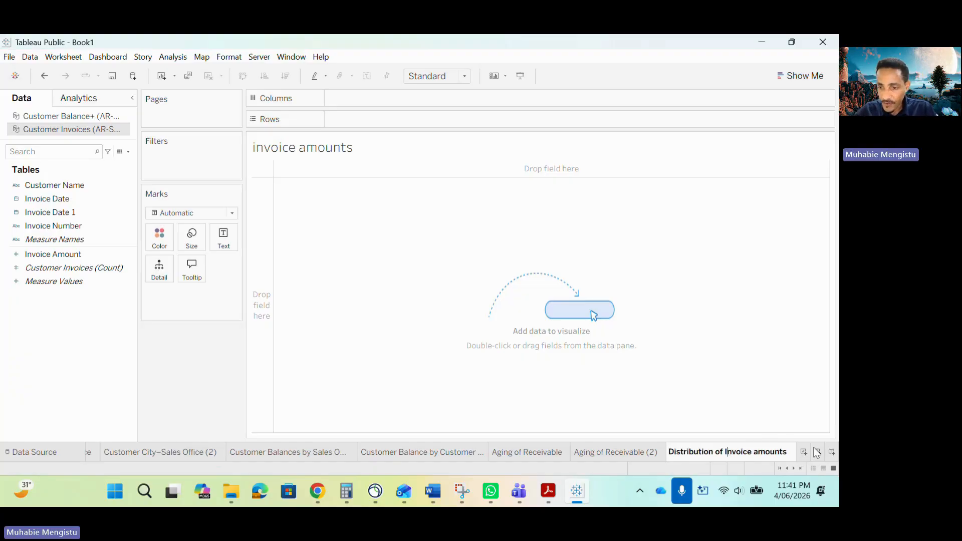
pyautogui.click(757, 451)
pyautogui.press('BackSpace')
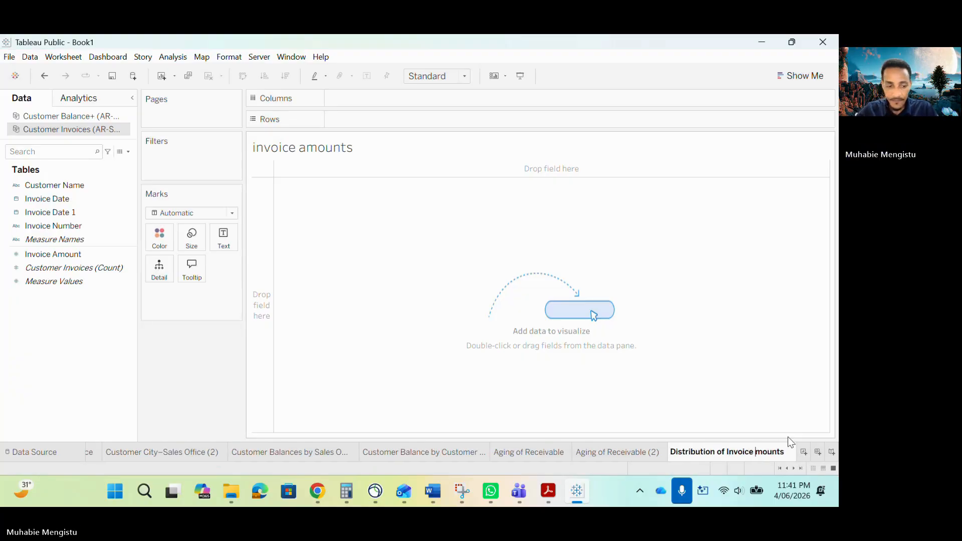
pyautogui.write('A')
pyautogui.press('Return')
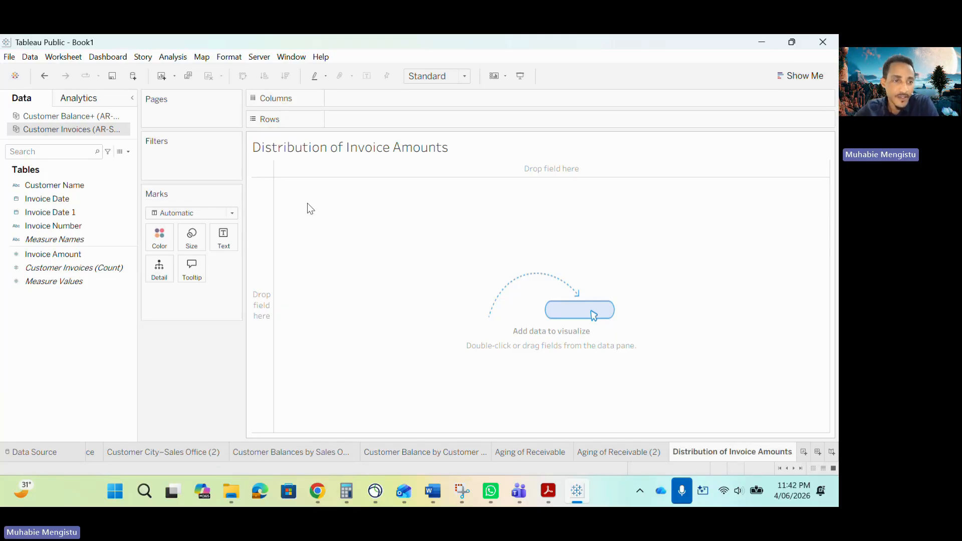
# - Create bins of size 2000 from the Invoice Amount measure, naming the field Invoice Amount (bin)
pyautogui.click(122, 257)
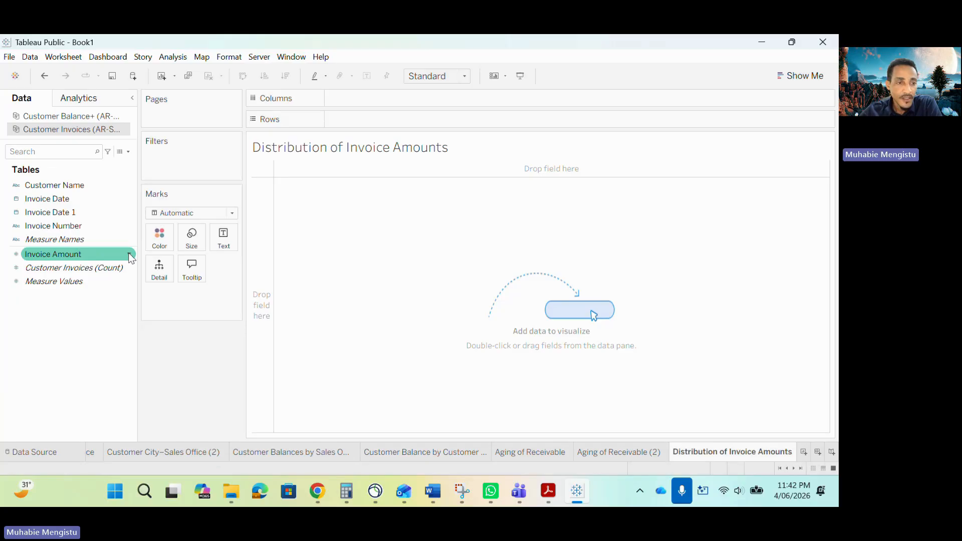
pyautogui.click(129, 254)
pyautogui.moveTo(219, 331)
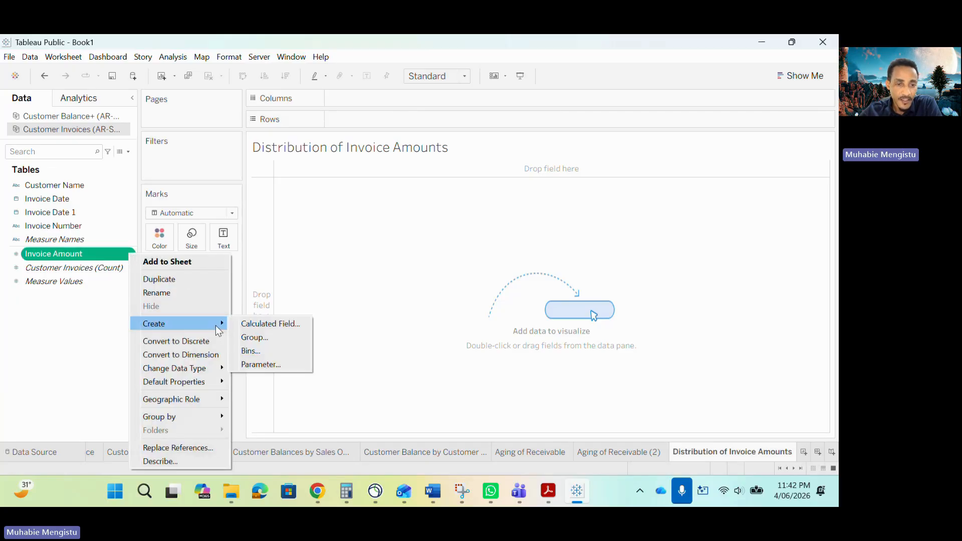
pyautogui.click(249, 351)
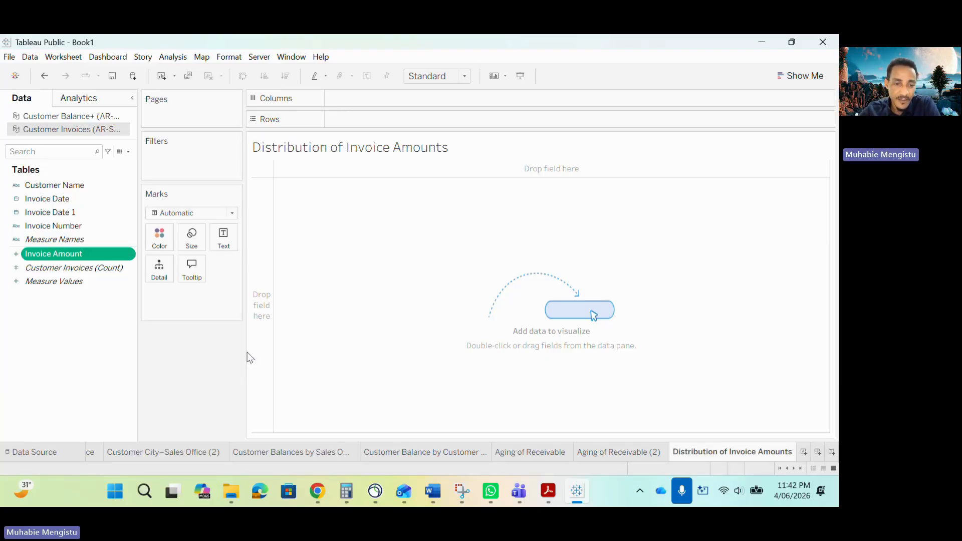
pyautogui.click(408, 238)
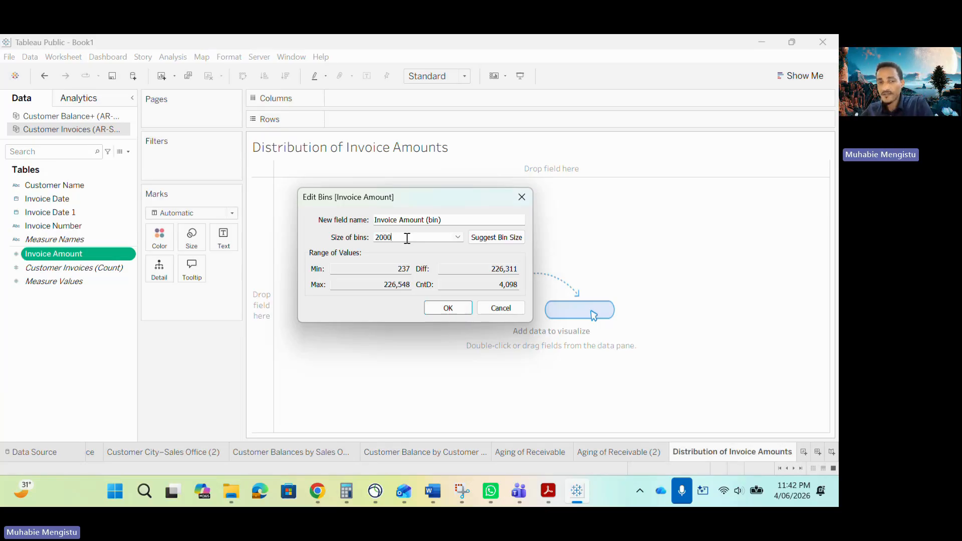
pyautogui.click(443, 310)
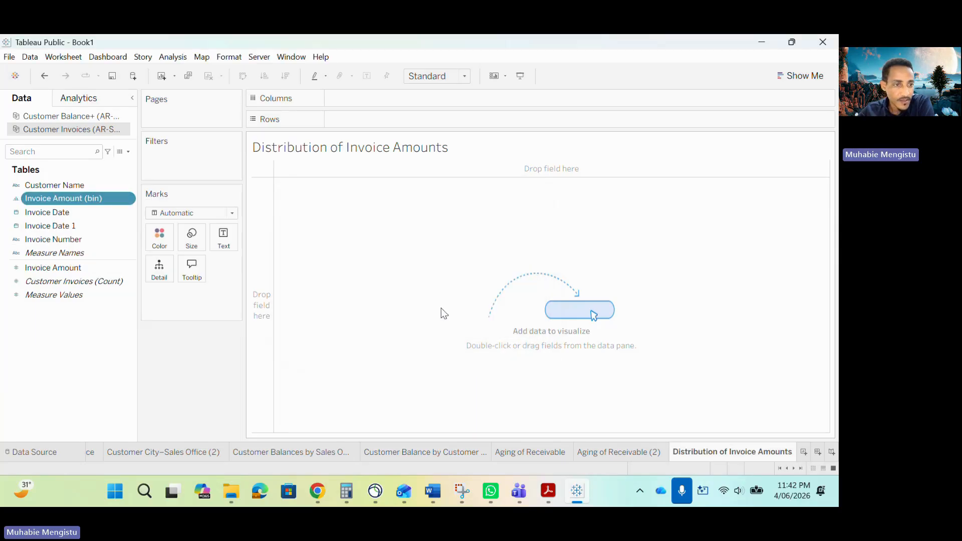
# - Switch to the sample report PDF and examine the bin instructions and the Distribution of Invoice Amounts table layout
pyautogui.hotkey('alt', 'Tab')
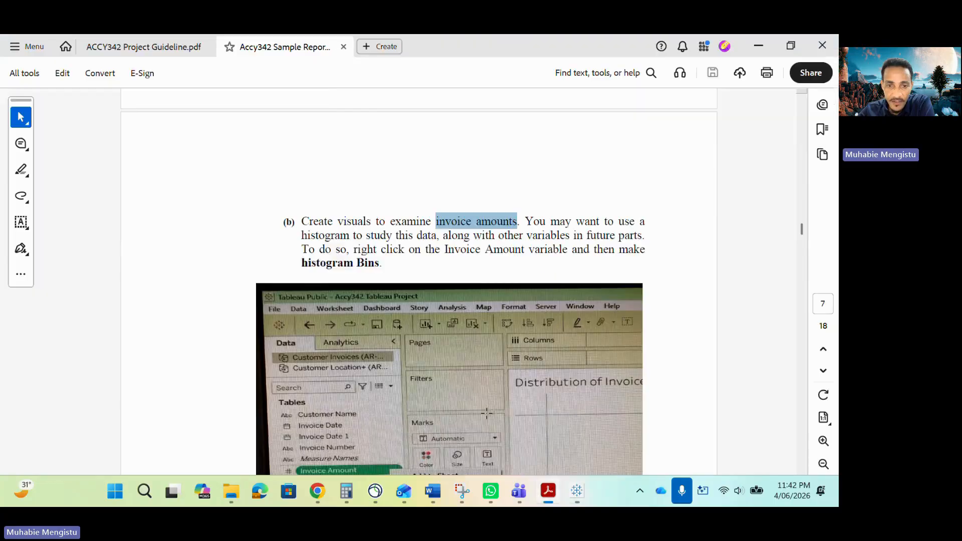
pyautogui.scroll(-5, 435, 299)
pyautogui.scroll(6, 434, 299)
pyautogui.scroll(-6, 443, 307)
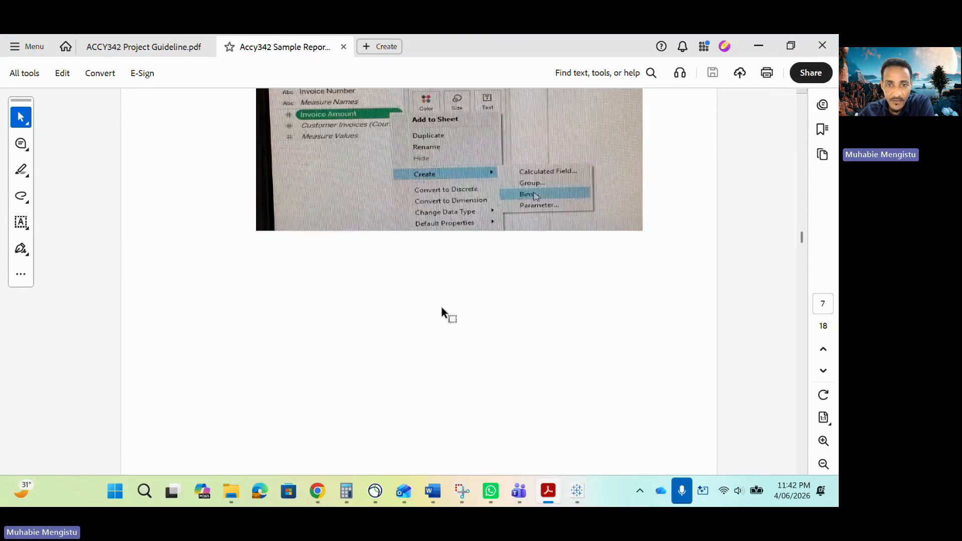
pyautogui.scroll(5, 442, 308)
pyautogui.scroll(-5, 442, 308)
pyautogui.scroll(-8, 442, 308)
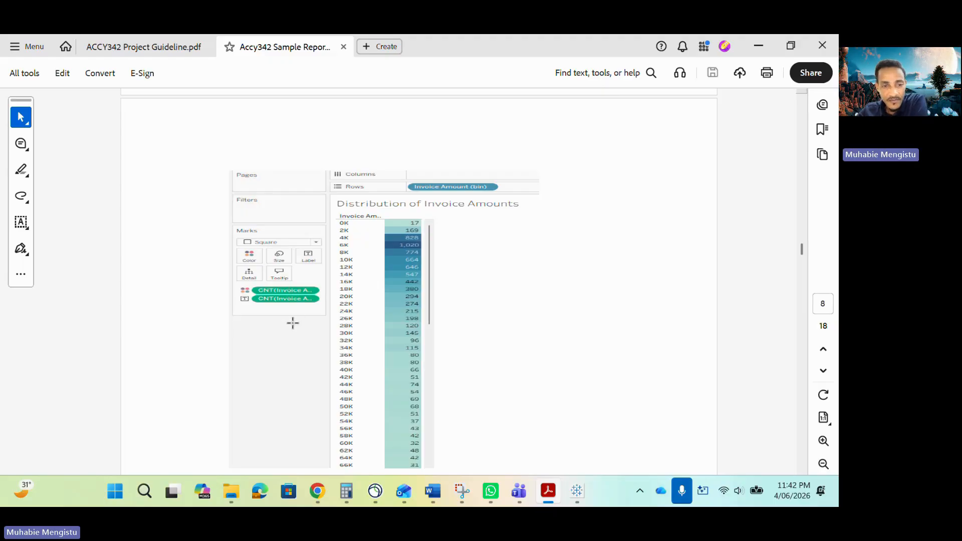
# - Back in Tableau, add Customer Invoices (Count) to the marks twice and place Invoice Amount (bin) on rows
pyautogui.click(577, 492)
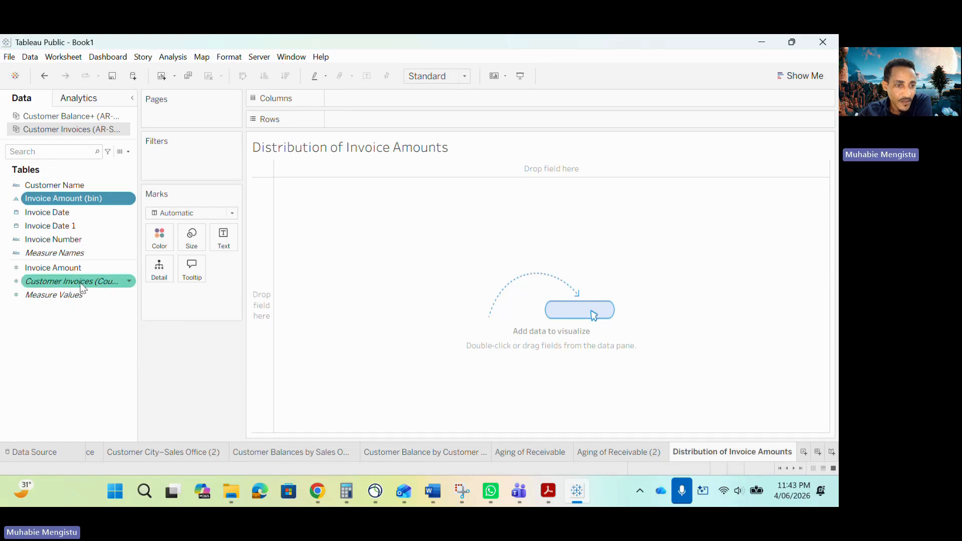
pyautogui.moveTo(70, 281); pyautogui.dragTo(194, 296)
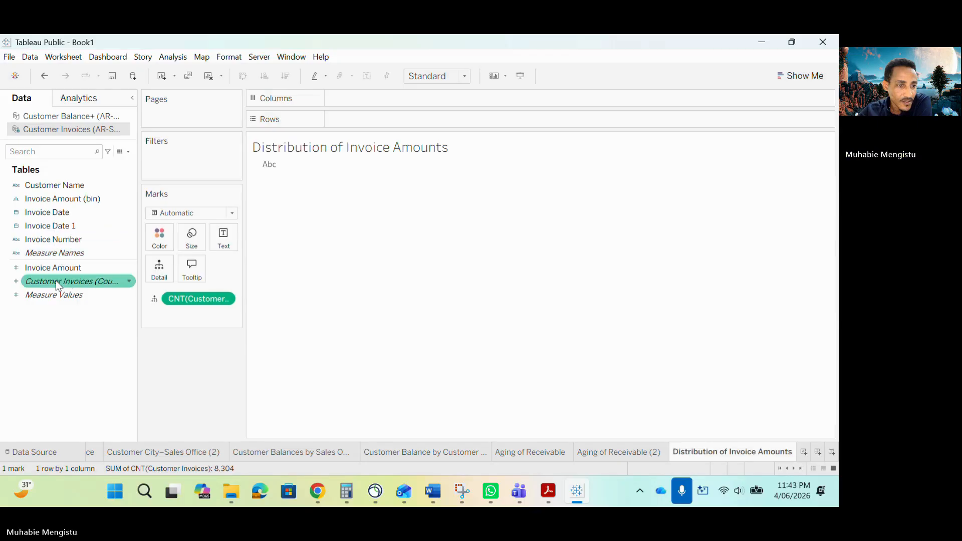
pyautogui.moveTo(71, 281); pyautogui.dragTo(191, 310)
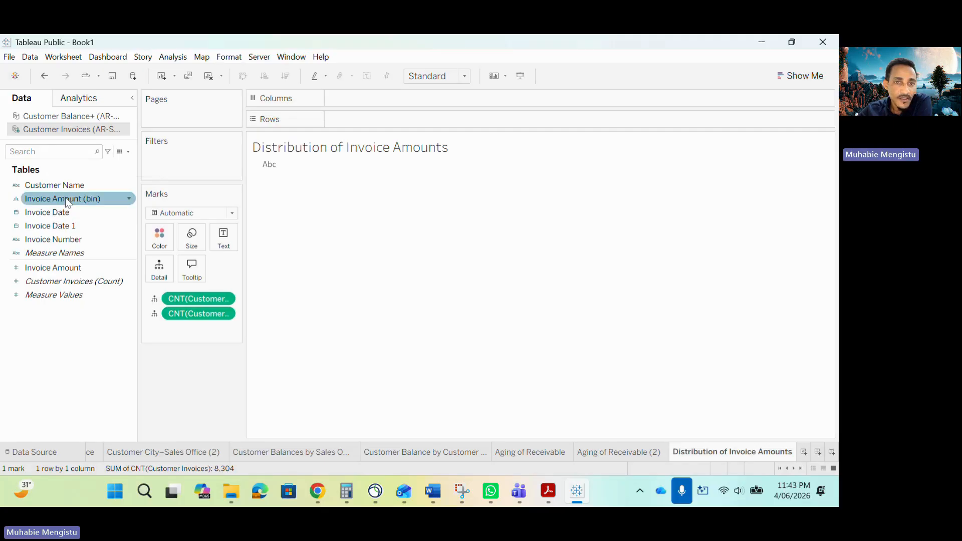
pyautogui.moveTo(67, 199); pyautogui.dragTo(361, 120)
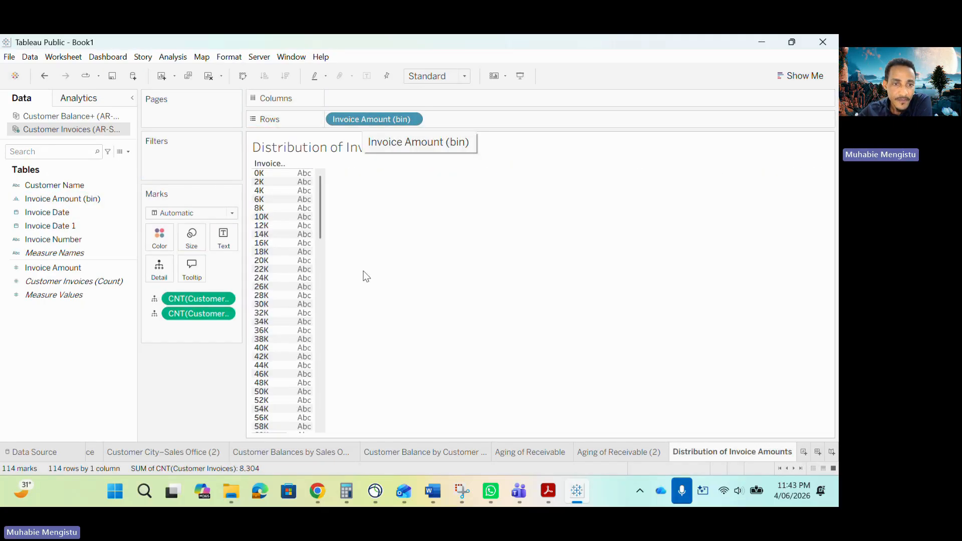
# - Set both Customer Invoices count marks to Text so each invoice amount bin is labelled with its count
pyautogui.click(154, 299)
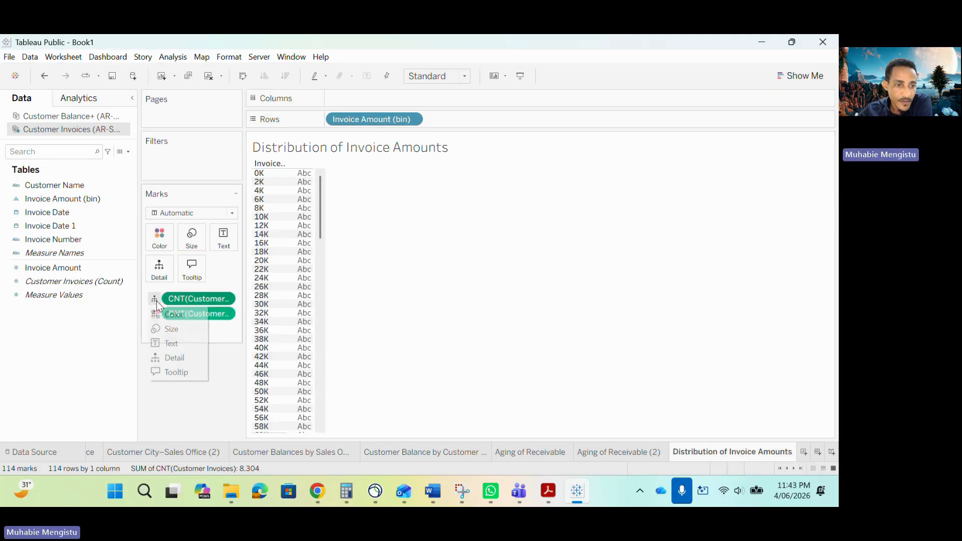
pyautogui.click(173, 343)
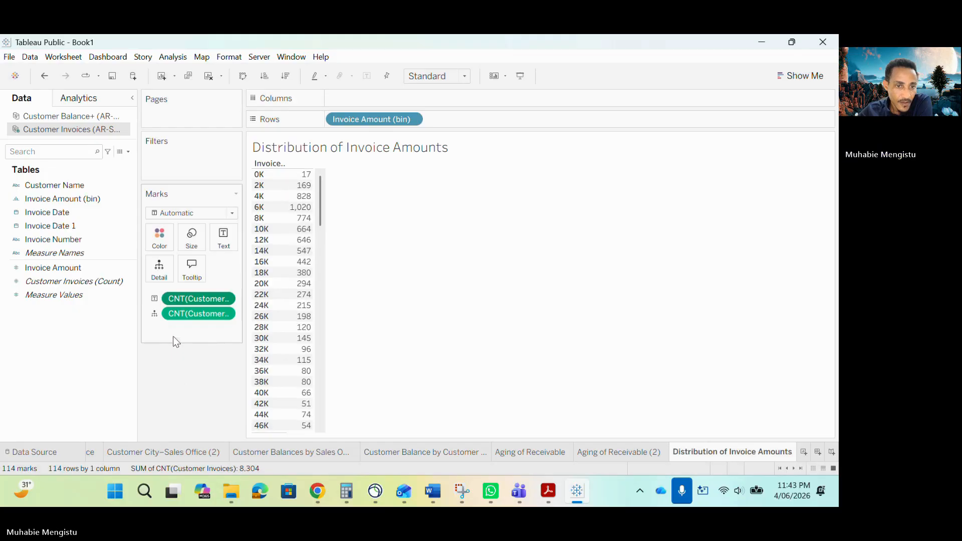
pyautogui.click(155, 314)
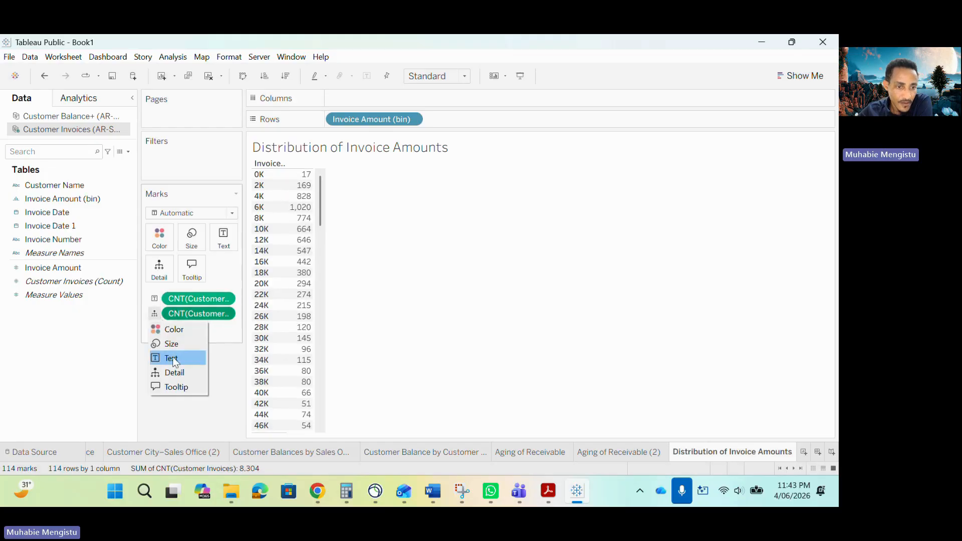
pyautogui.click(181, 358)
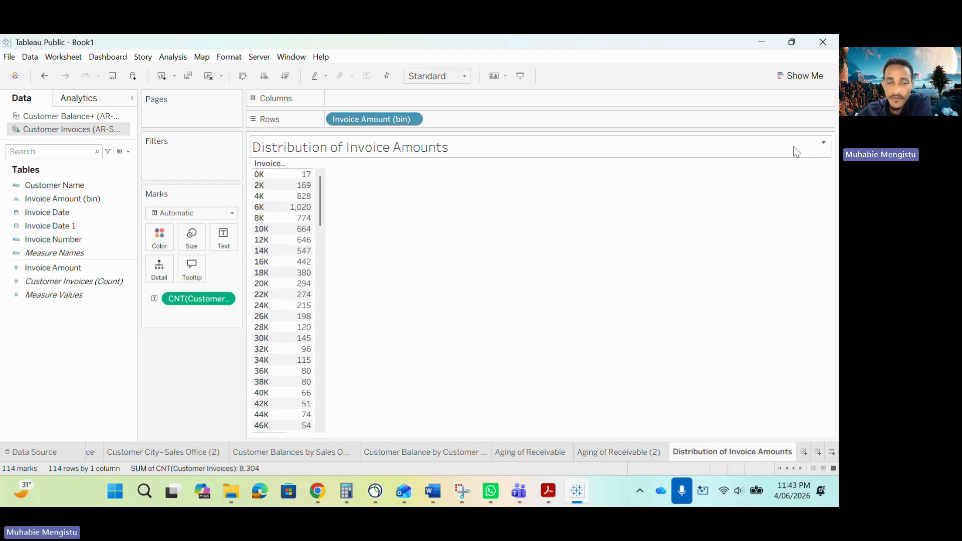
# - Convert the bin counts into a highlight table and compare it with the sample report PDF
pyautogui.click(783, 78)
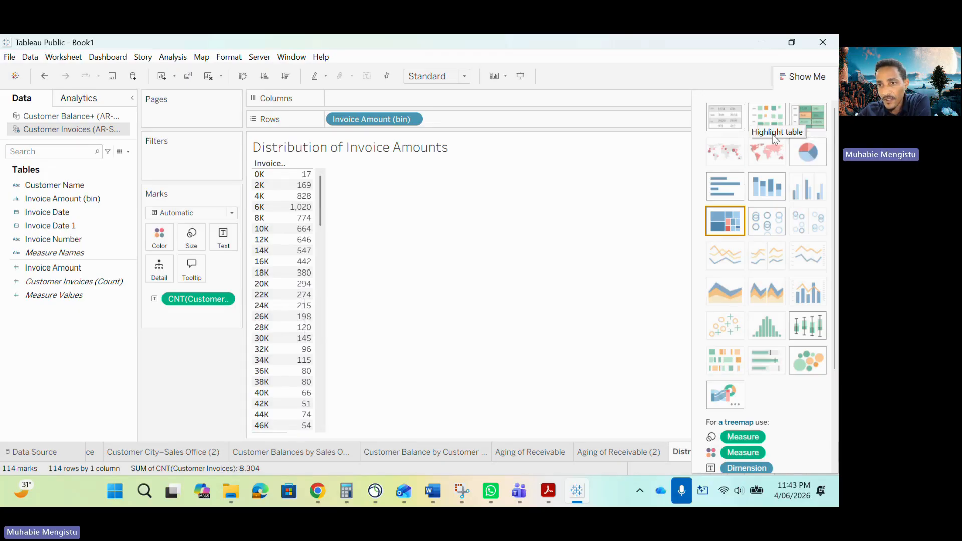
pyautogui.click(813, 120)
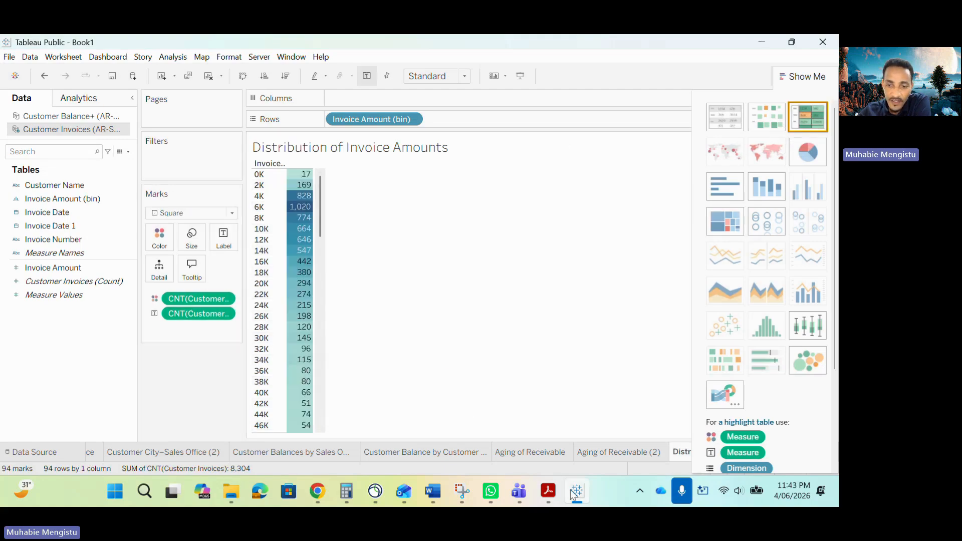
pyautogui.click(549, 491)
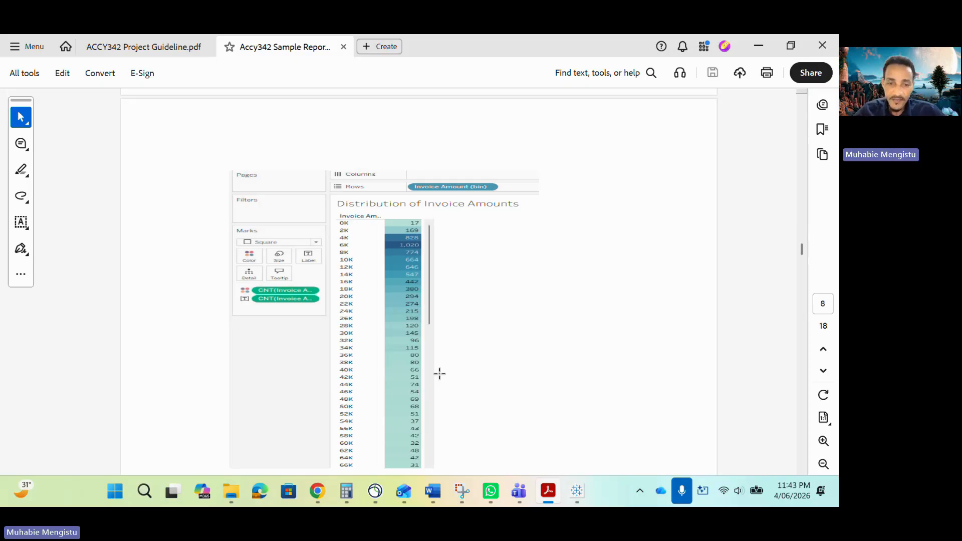
pyautogui.click(758, 47)
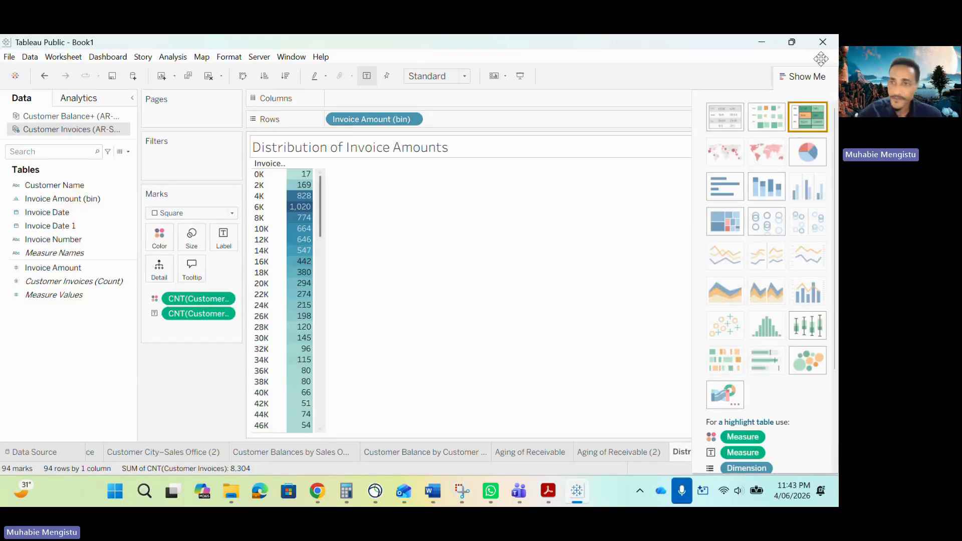
pyautogui.click(789, 78)
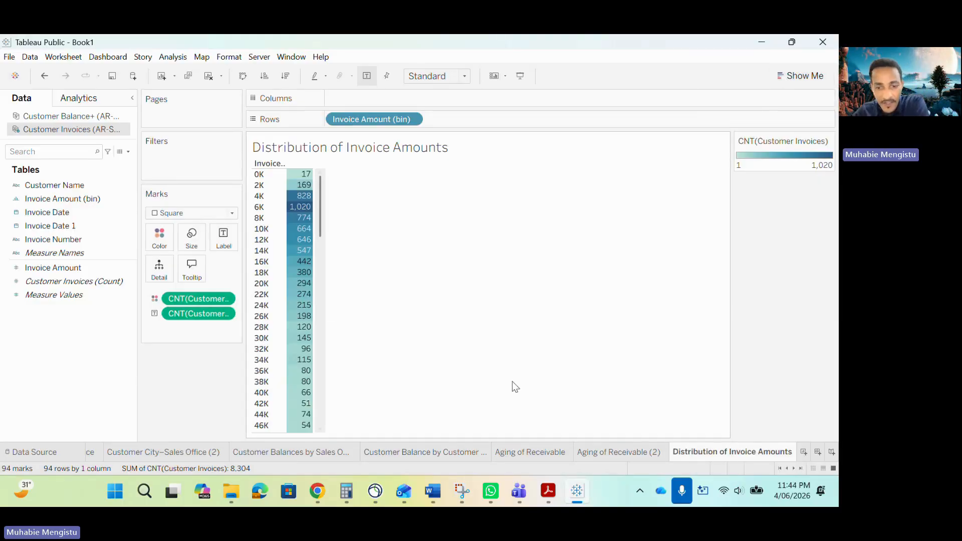
# - Check the Distribution of Invoice Amounts (2) histogram in the sample report PDF and add a new worksheet in Tableau
pyautogui.click(552, 492)
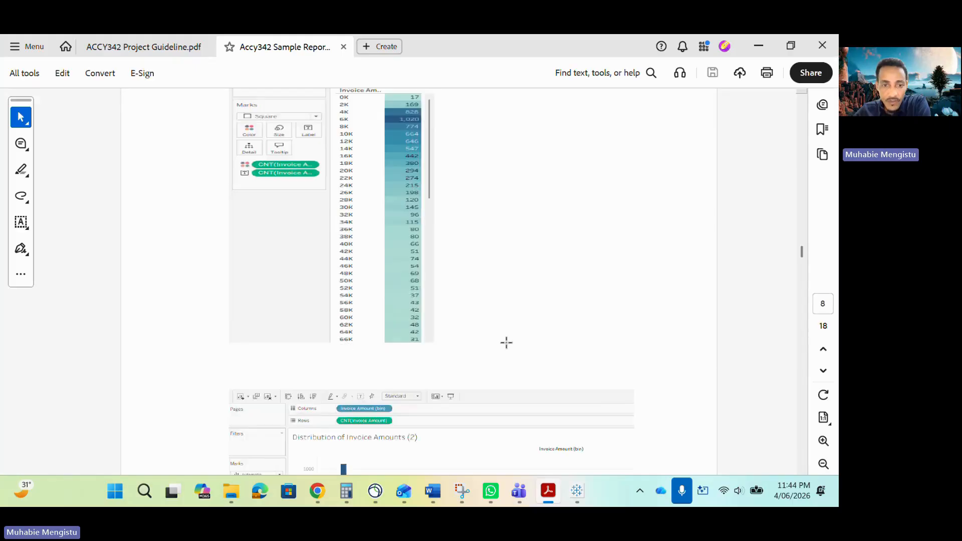
pyautogui.scroll(-5, 507, 341)
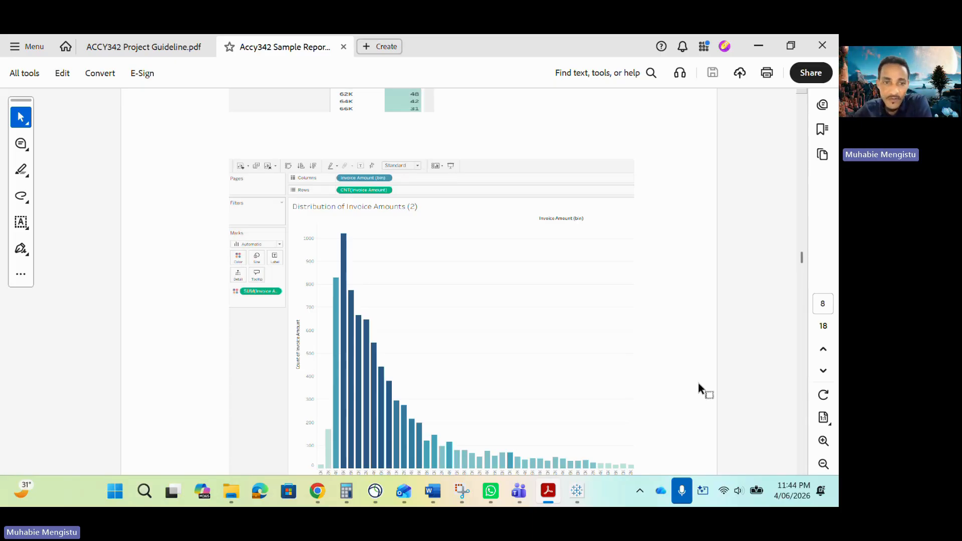
pyautogui.click(584, 489)
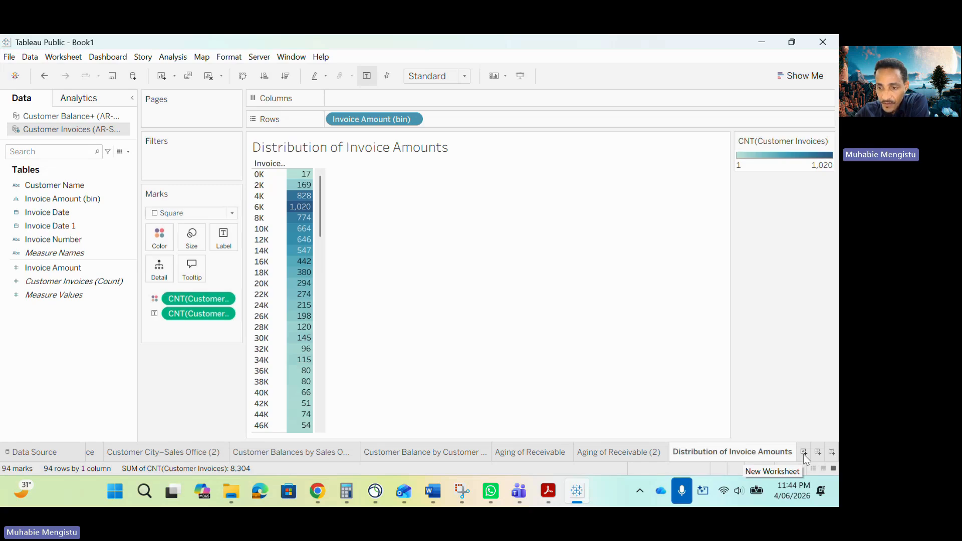
pyautogui.click(804, 452)
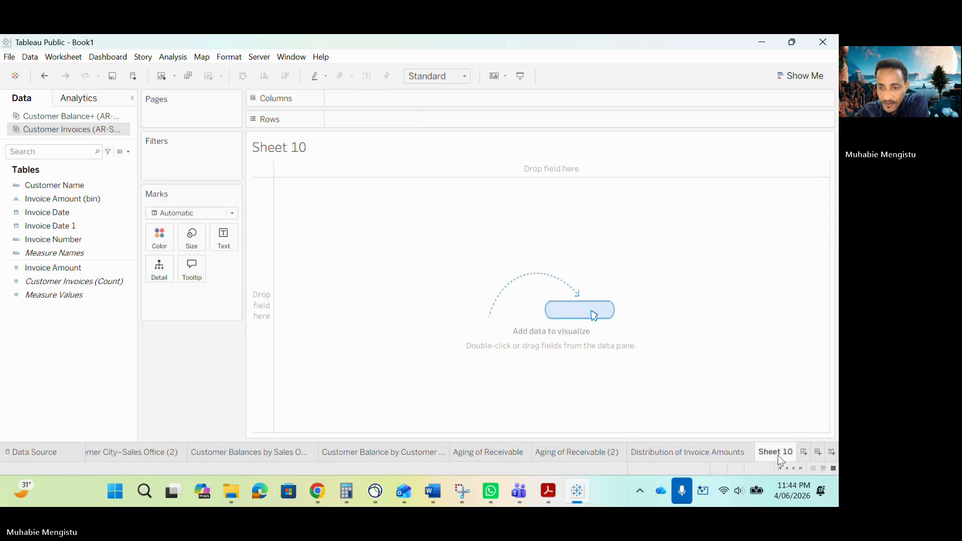
# - Delete the empty Sheet 10 worksheet and duplicate the Distribution of Invoice Amounts worksheet
pyautogui.rightClick(775, 453)
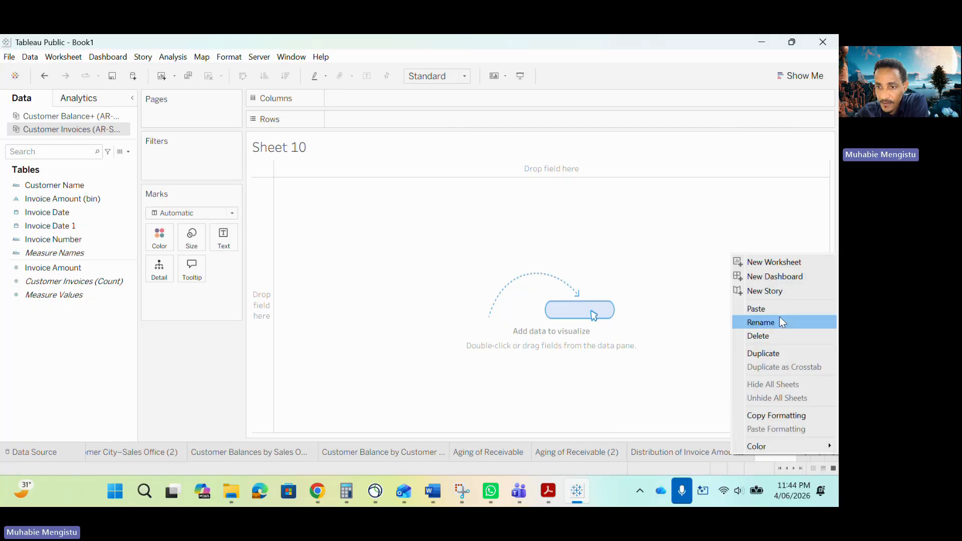
pyautogui.click(776, 336)
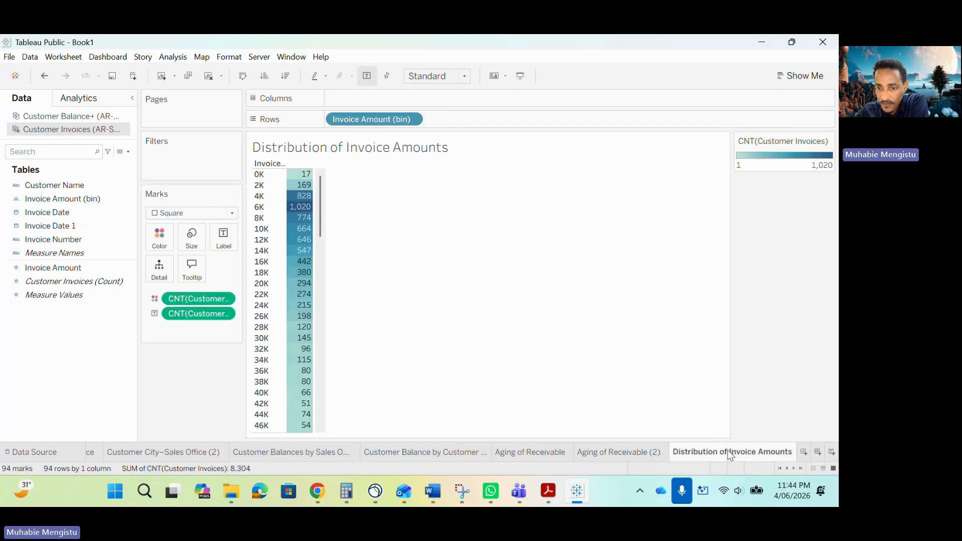
pyautogui.rightClick(733, 453)
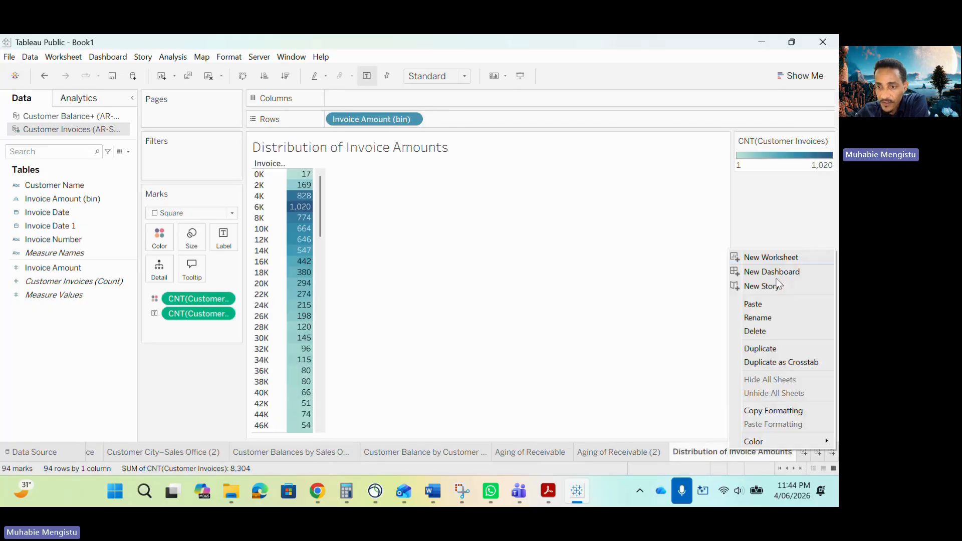
pyautogui.click(763, 350)
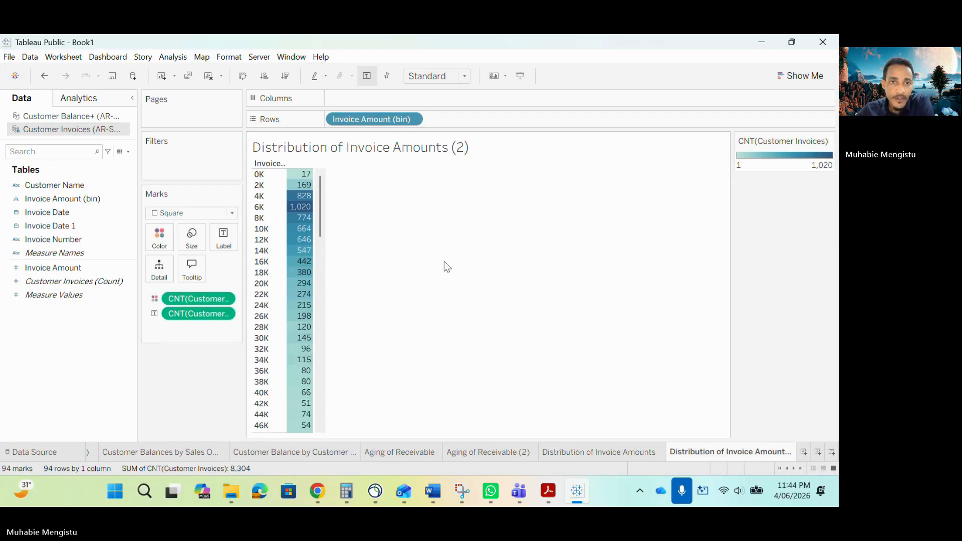
# - Clear the count fields from the marks, move Invoice Amount (bin) to columns and place Invoice Amount on rows
pyautogui.moveTo(199, 314); pyautogui.dragTo(63, 348)
pyautogui.moveTo(355, 120); pyautogui.dragTo(360, 102)
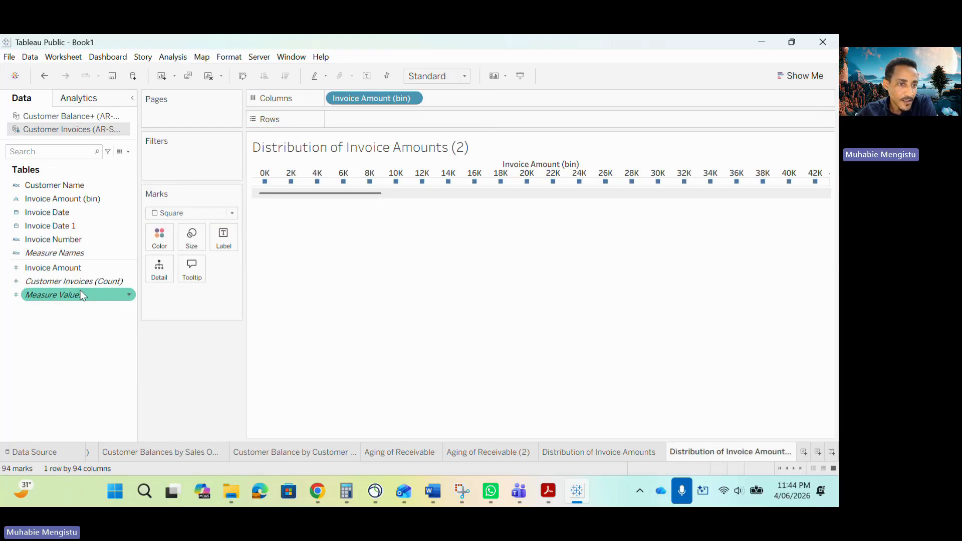
pyautogui.moveTo(69, 276); pyautogui.dragTo(393, 128)
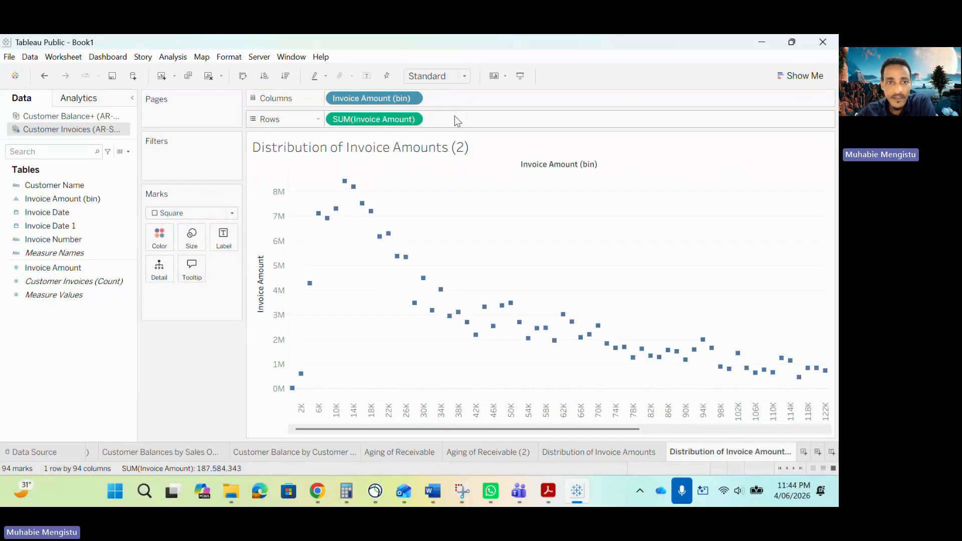
# - Change the aggregation of Invoice Amount on rows from Sum to Count
pyautogui.click(800, 76)
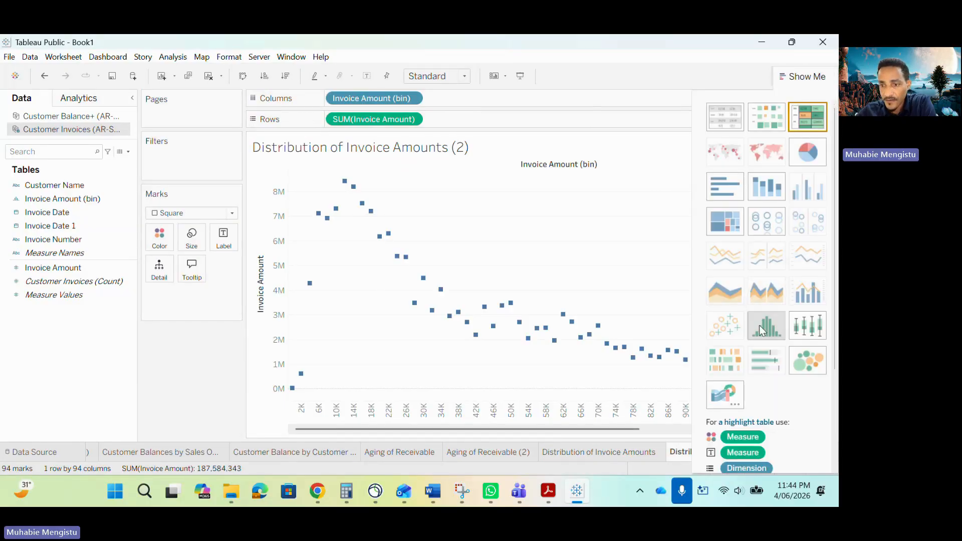
pyautogui.click(412, 120)
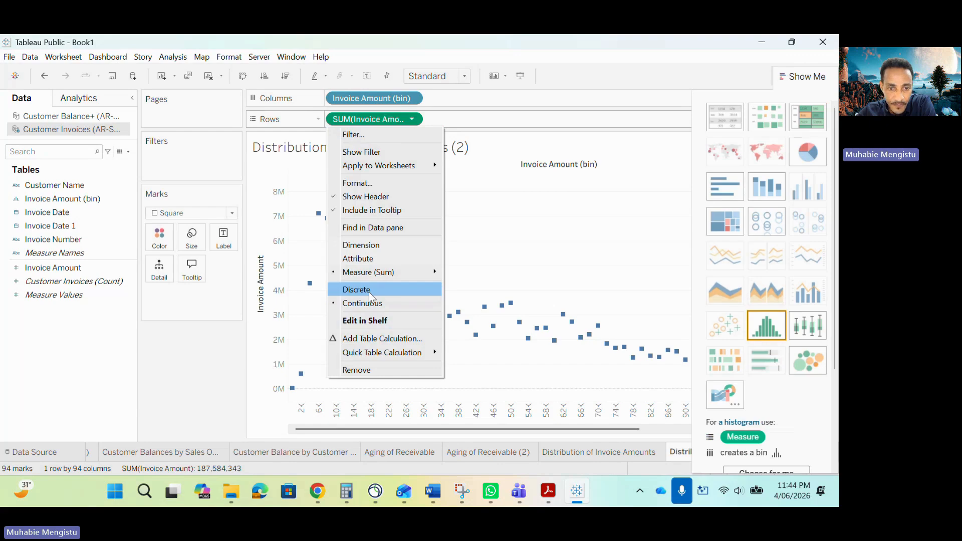
pyautogui.moveTo(421, 278)
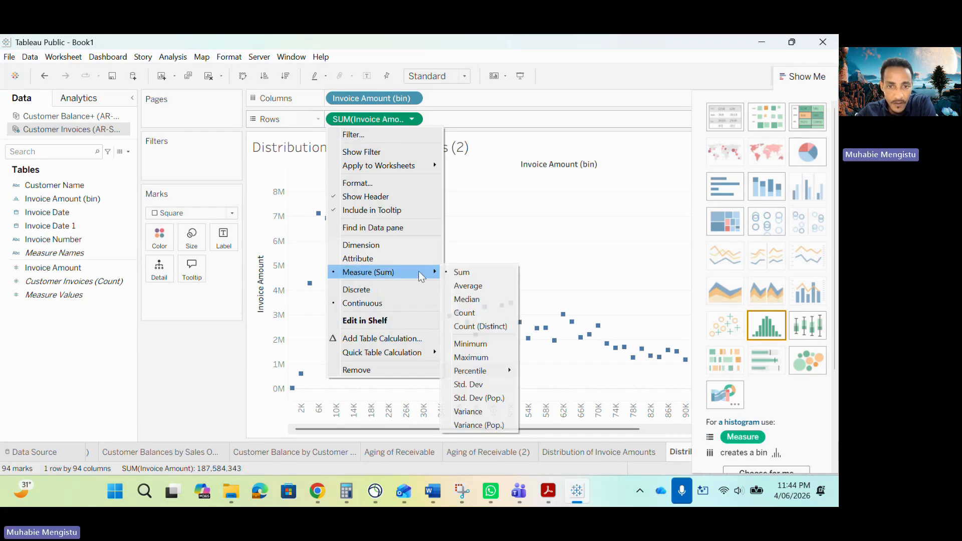
pyautogui.click(473, 312)
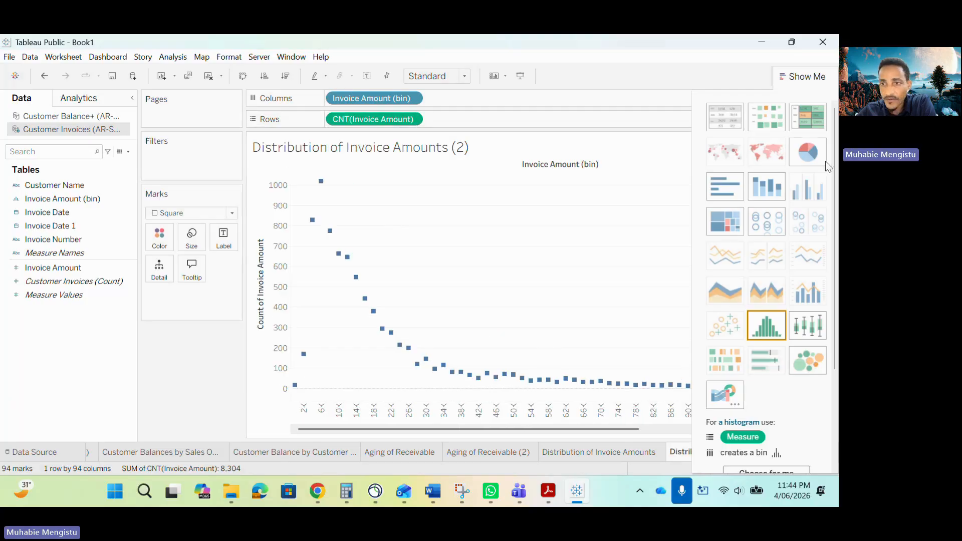
# - Convert the chart to bars, with Invoice Amount (bin) on columns and the count of Invoice Amount on rows
pyautogui.click(729, 185)
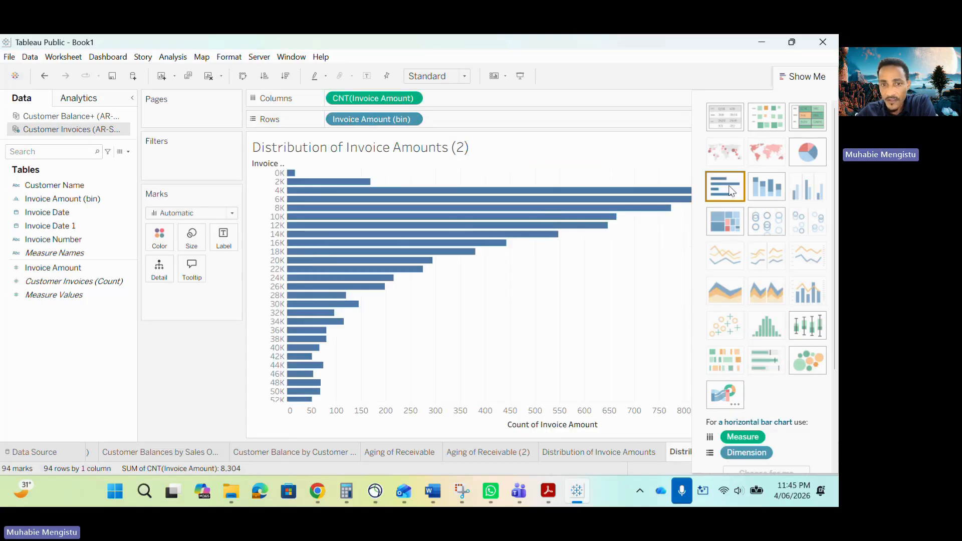
pyautogui.click(765, 328)
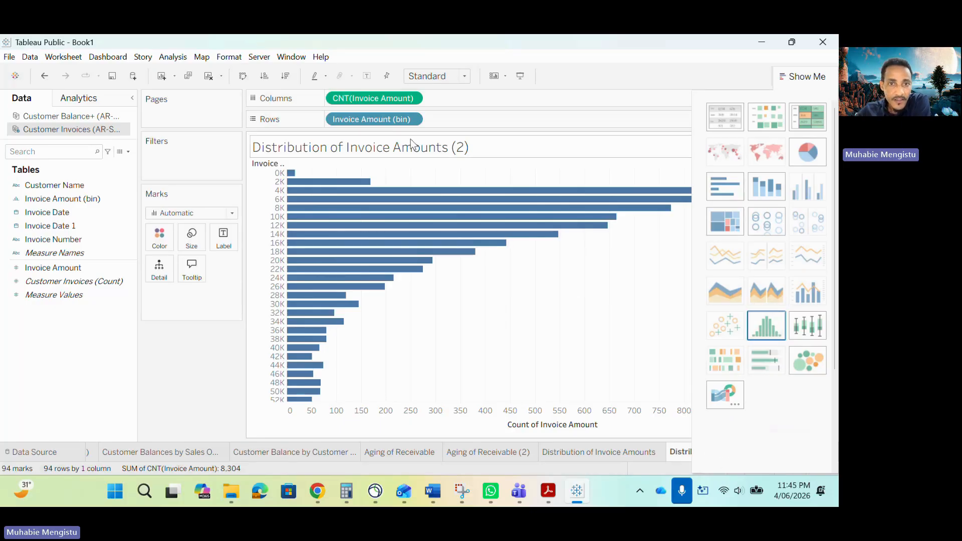
pyautogui.moveTo(376, 119); pyautogui.dragTo(380, 99)
pyautogui.moveTo(453, 95); pyautogui.dragTo(448, 119)
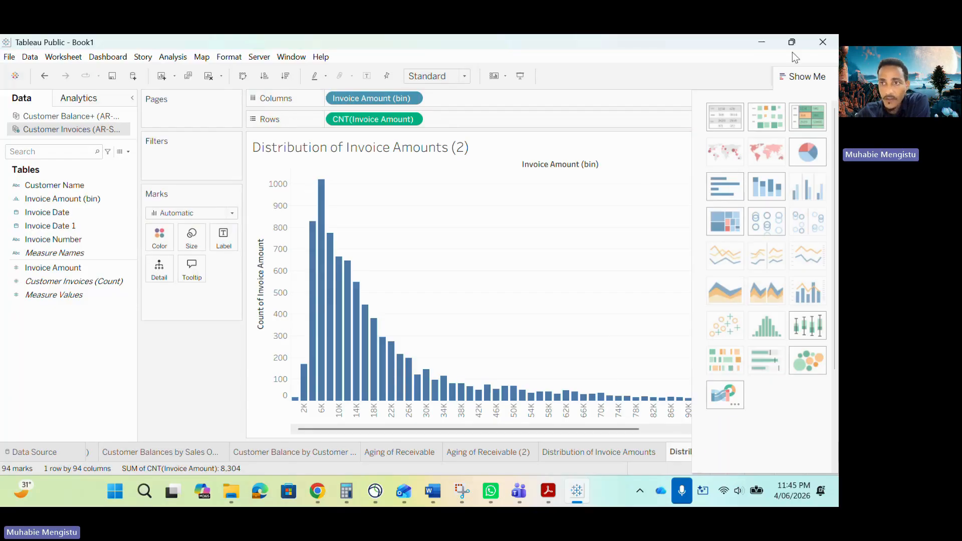
pyautogui.click(802, 76)
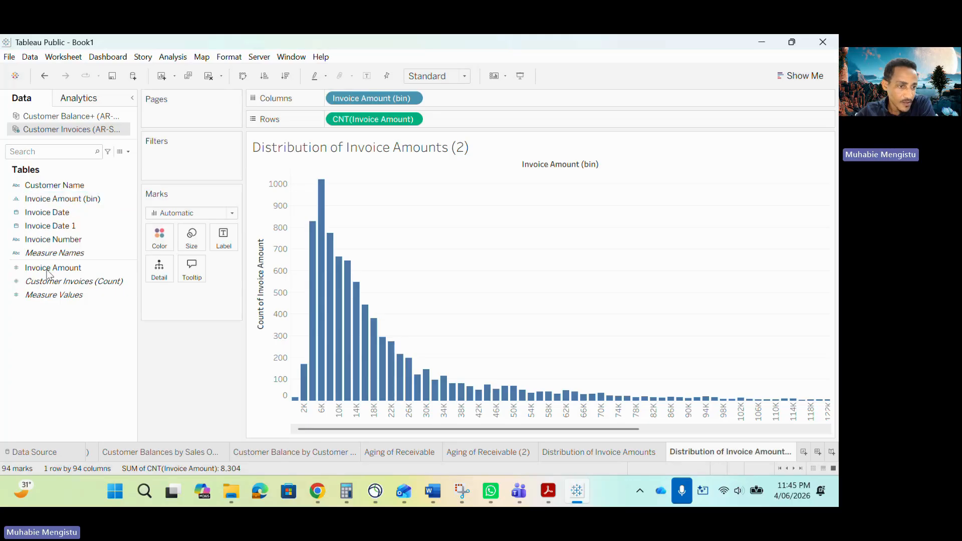
# - Color the histogram bars by the sum of Invoice Amount using the Blue-Teal palette
pyautogui.moveTo(57, 269)
pyautogui.mouseDown()
pyautogui.moveTo(153, 240)
pyautogui.moveTo(154, 232)
pyautogui.mouseUp()
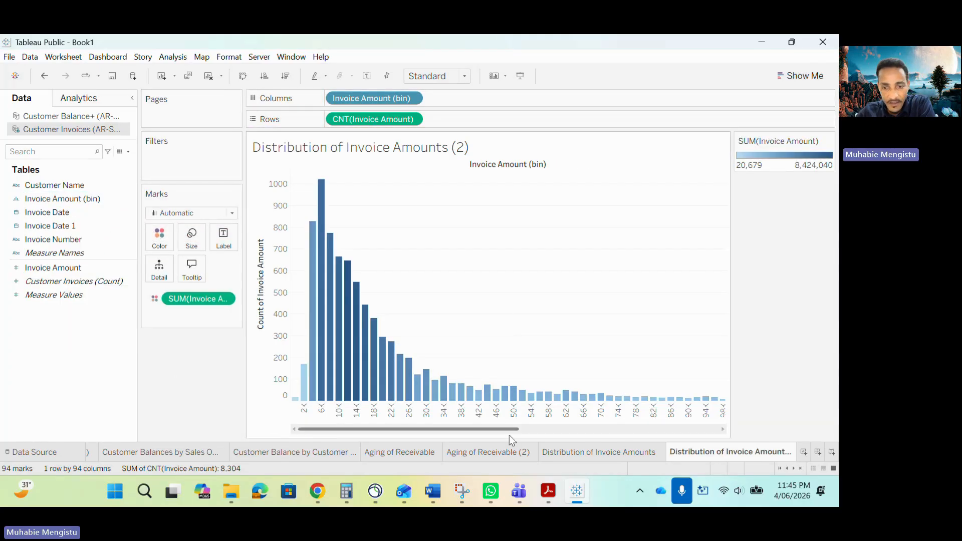
pyautogui.click(831, 142)
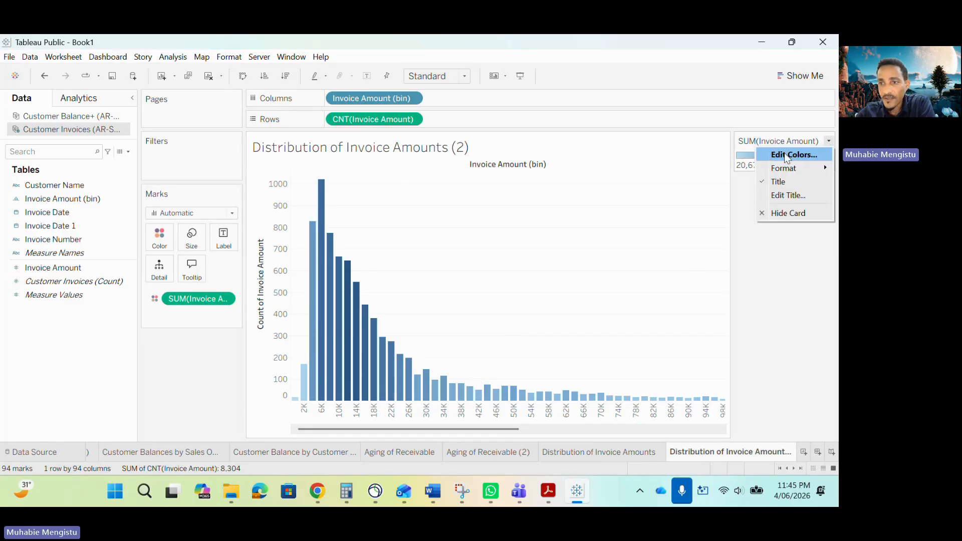
pyautogui.click(794, 155)
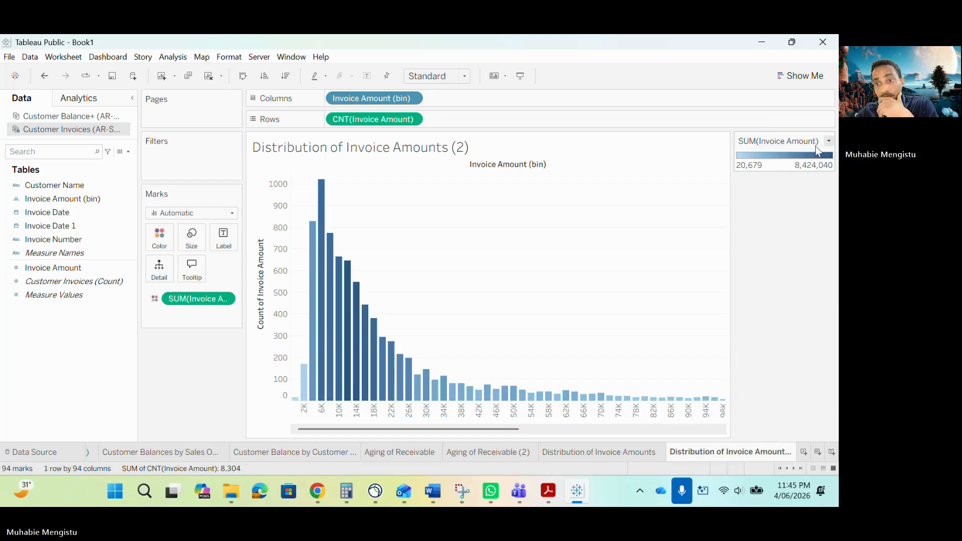
pyautogui.click(825, 145)
pyautogui.click(793, 155)
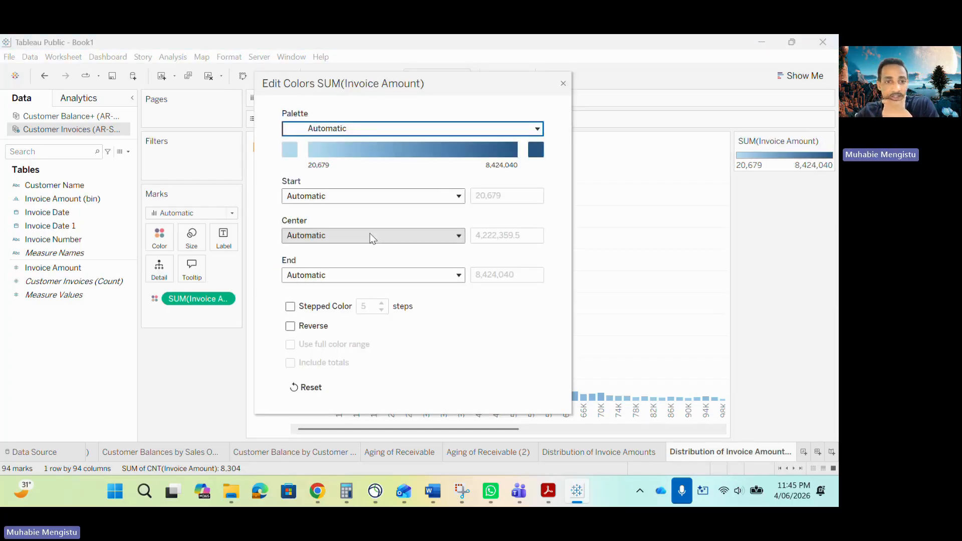
pyautogui.click(515, 128)
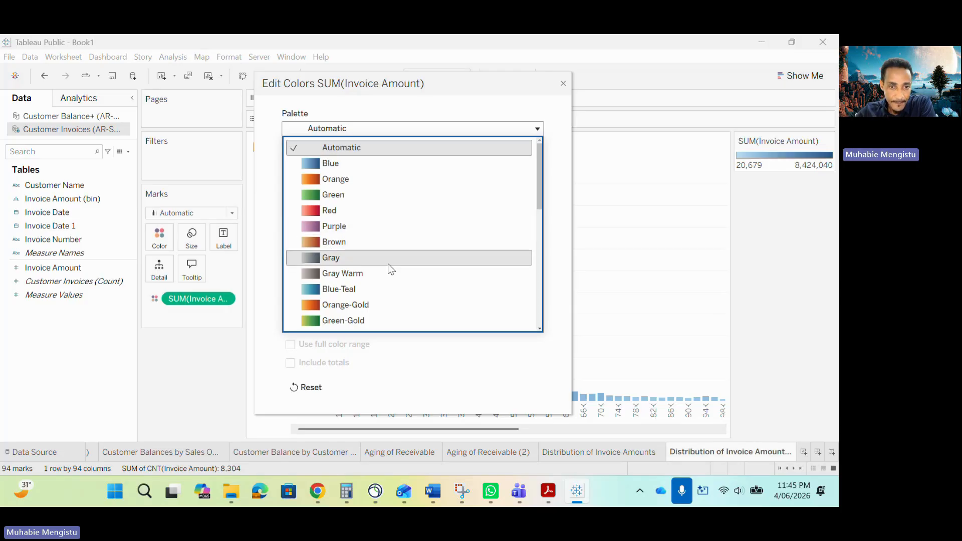
pyautogui.scroll(-1, 388, 264)
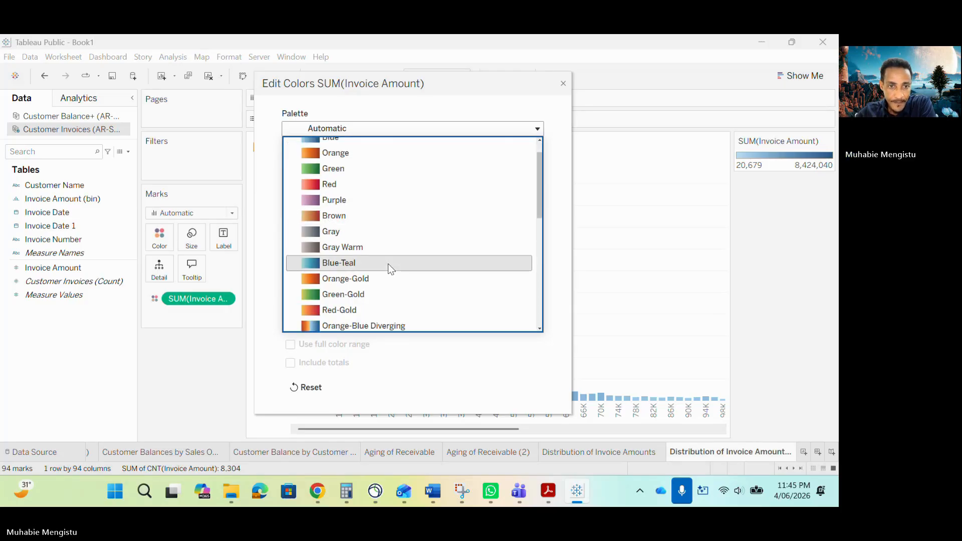
pyautogui.scroll(1, 388, 264)
pyautogui.scroll(-4, 388, 264)
pyautogui.scroll(4, 388, 264)
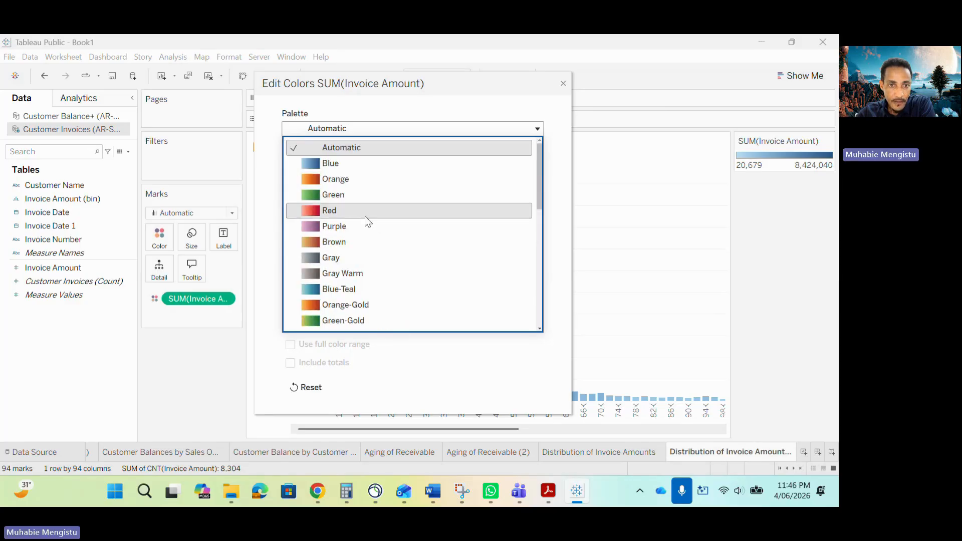
pyautogui.click(339, 164)
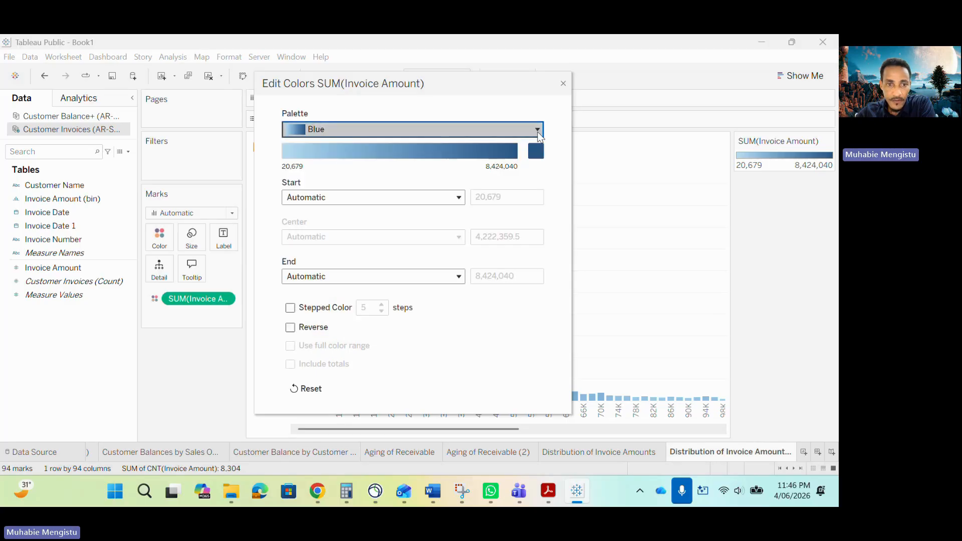
pyautogui.click(351, 130)
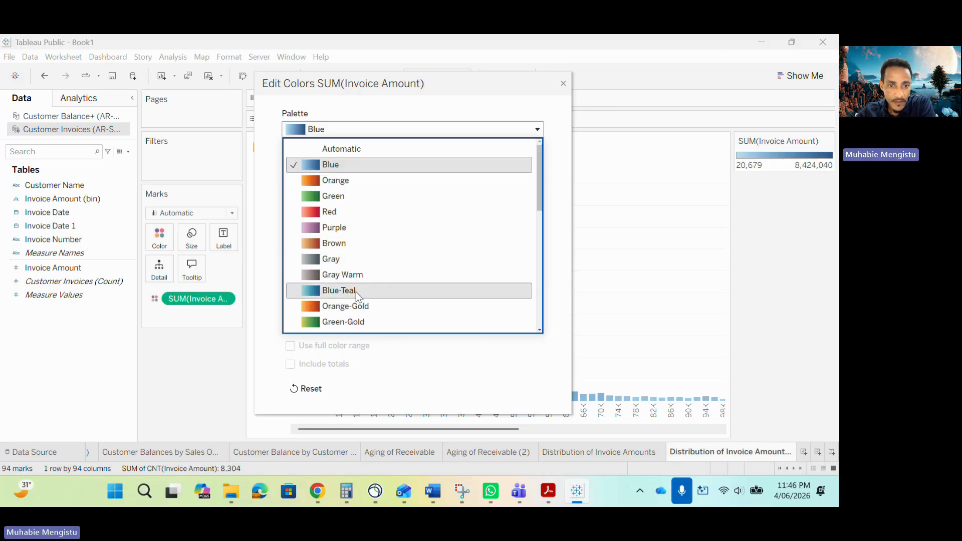
pyautogui.click(395, 290)
pyautogui.click(564, 83)
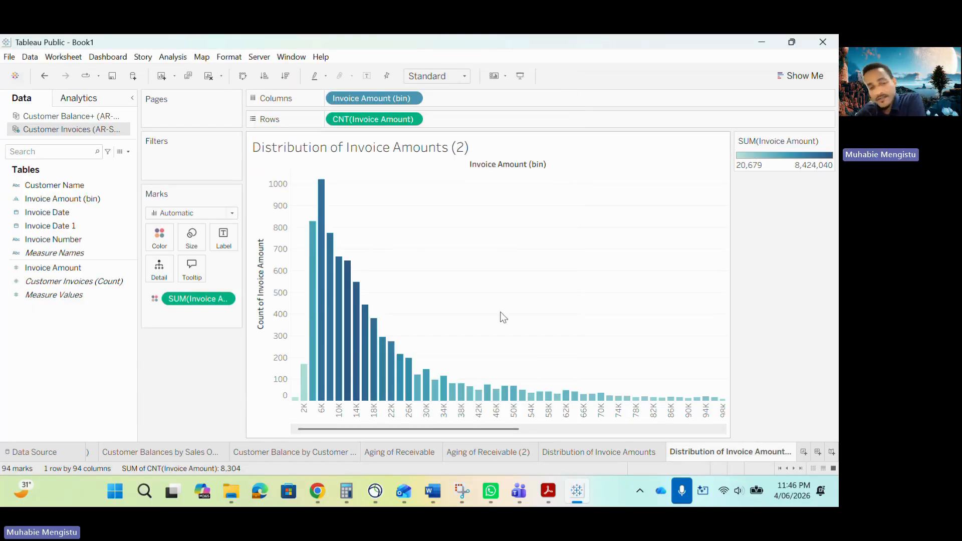
# - Switch to the sample report PDF and compare its Distribution of Invoice Amounts (2) histogram with the Tableau chart
pyautogui.click(548, 495)
pyautogui.scroll(-3, 467, 328)
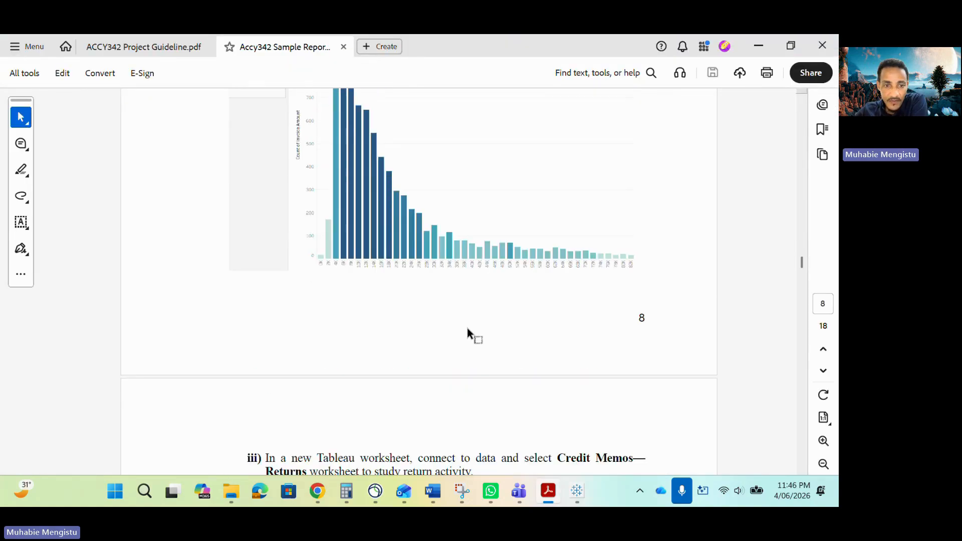
pyautogui.scroll(3, 467, 328)
pyautogui.scroll(1, 467, 327)
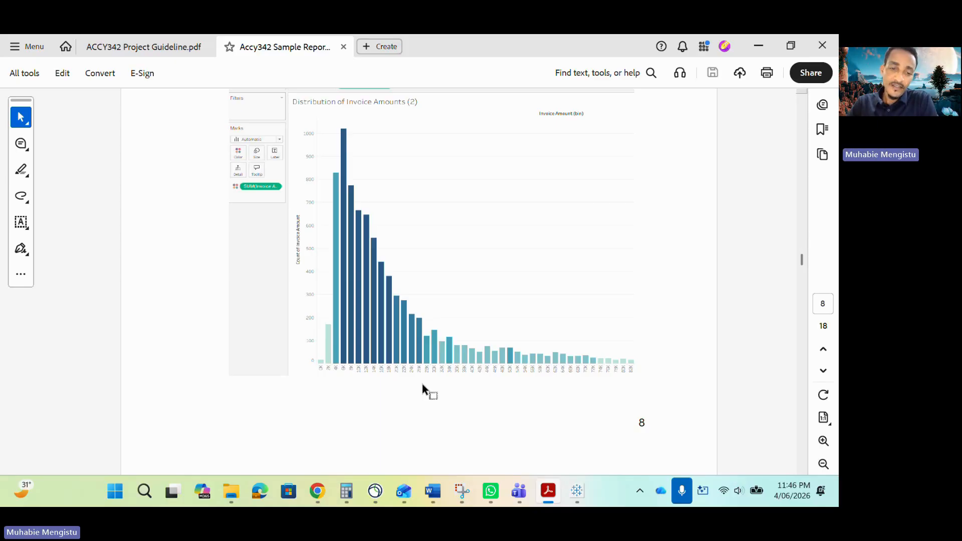
# - Review the sample report's remaining sections on Credit Memos returns, allowances and the client questions
pyautogui.scroll(-2, 392, 403)
pyautogui.scroll(-10, 392, 403)
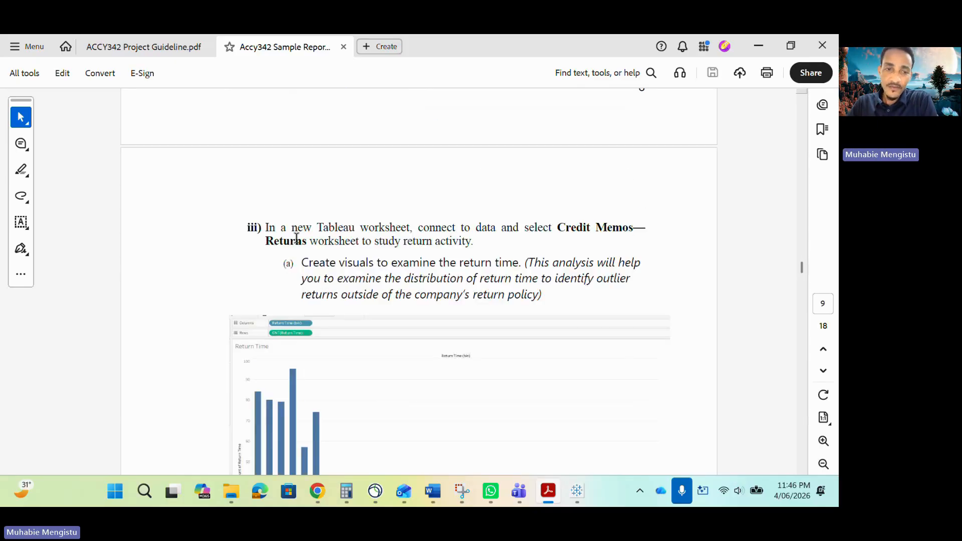
pyautogui.scroll(-5, 333, 273)
pyautogui.moveTo(803, 278); pyautogui.dragTo(802, 418)
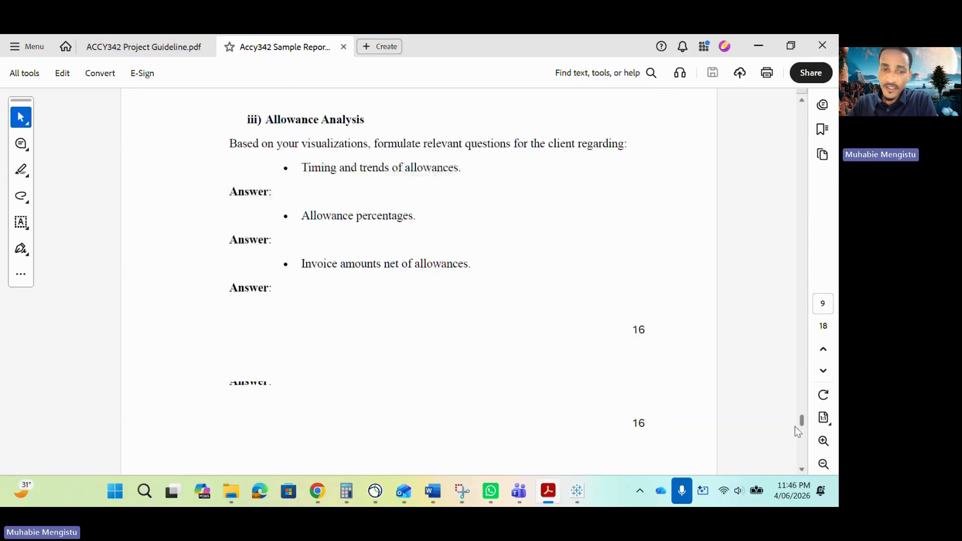
pyautogui.scroll(-1, 528, 303)
pyautogui.scroll(8, 509, 316)
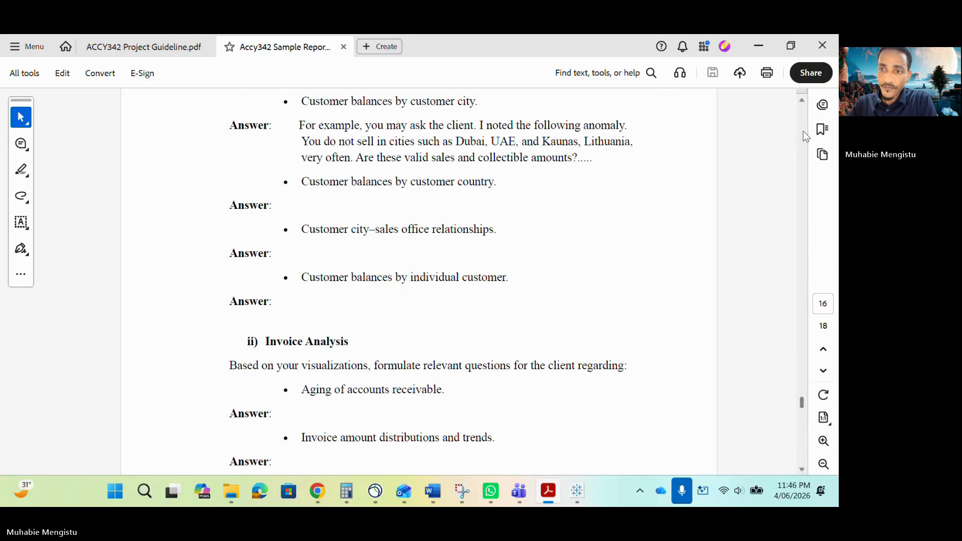
pyautogui.scroll(20, 542, 271)
pyautogui.scroll(10, 543, 271)
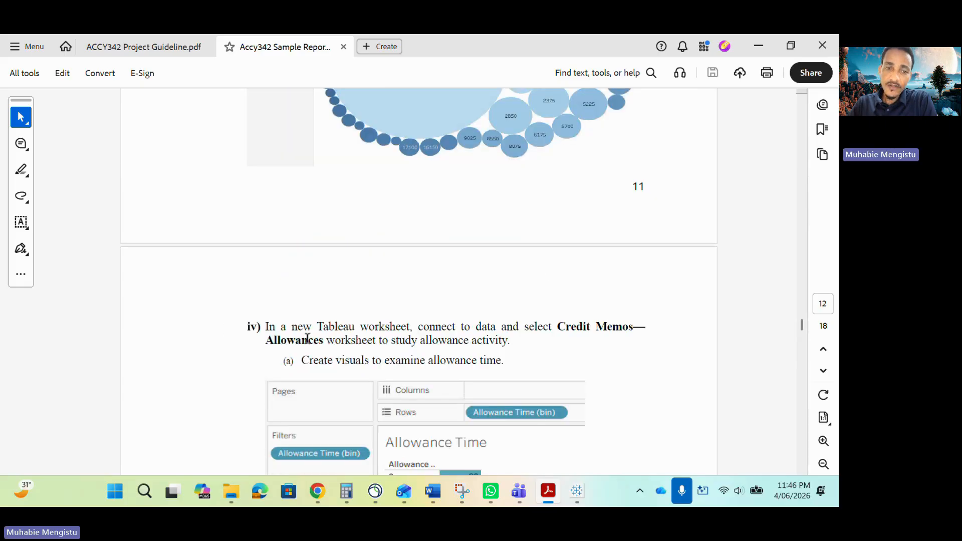
pyautogui.scroll(2, 307, 340)
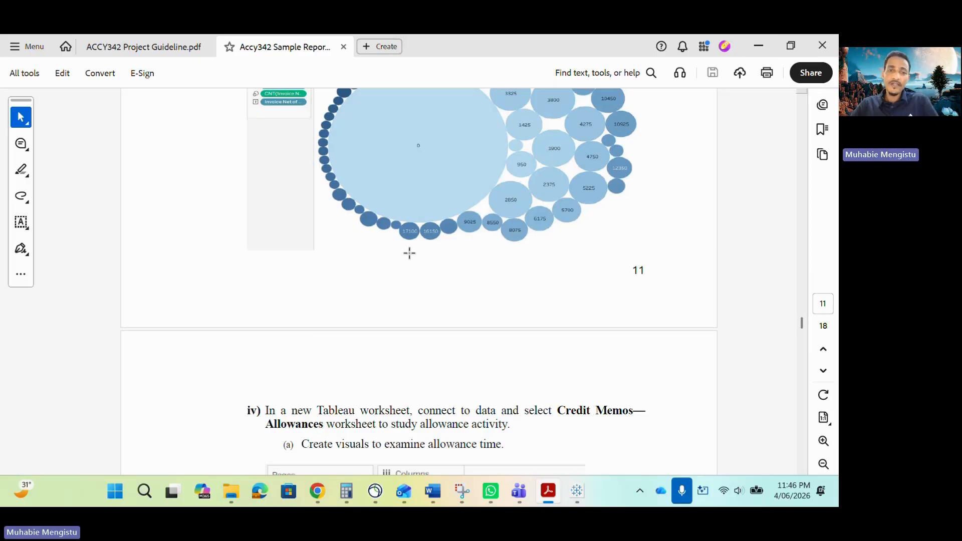
pyautogui.scroll(3, 408, 248)
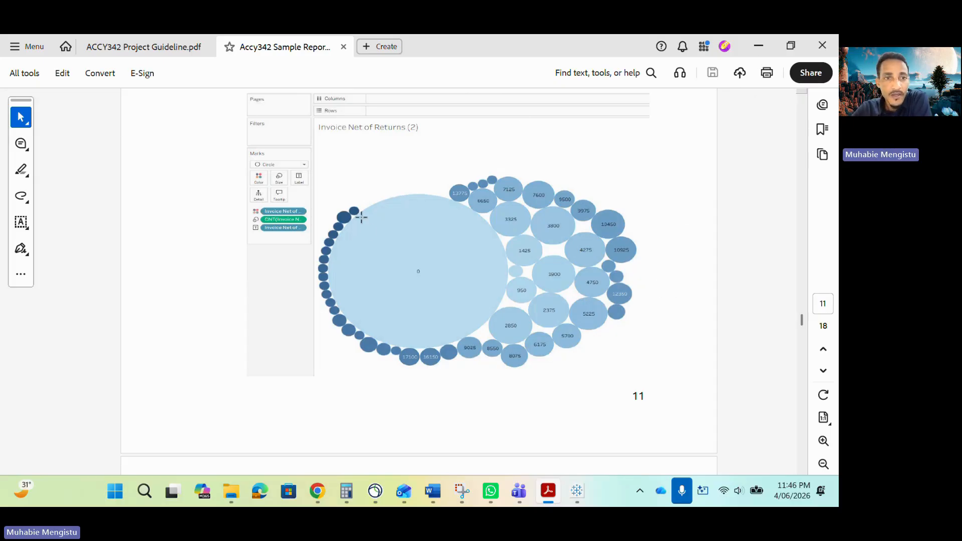
# - Check the histogram in Tableau again, then view the ACCY342 Project Guideline PDF in Acrobat
pyautogui.click(576, 491)
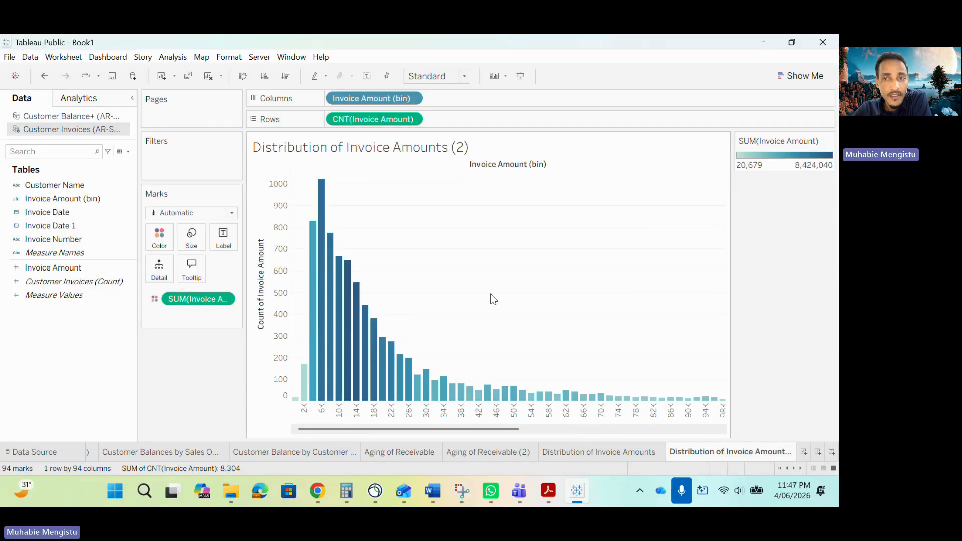
pyautogui.moveTo(550, 502)
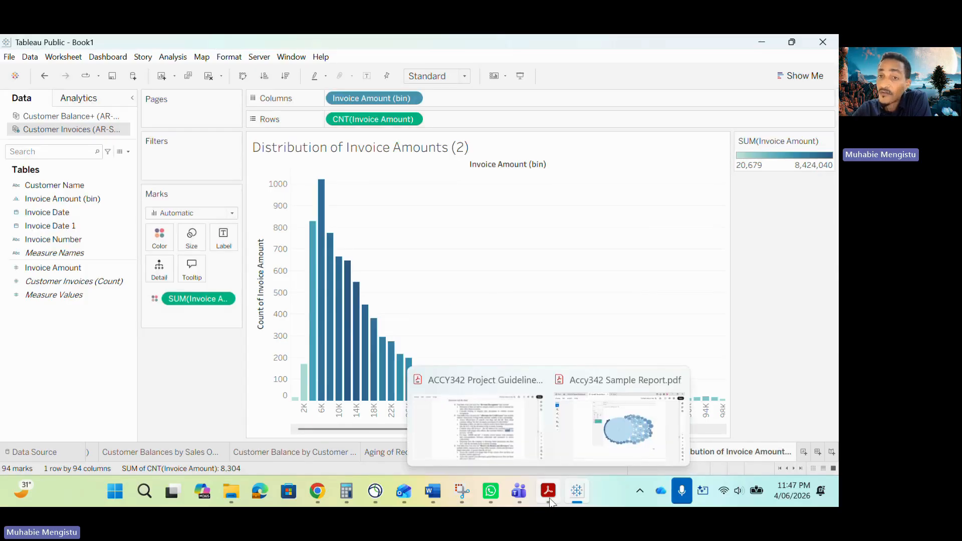
pyautogui.click(620, 426)
pyautogui.click(146, 50)
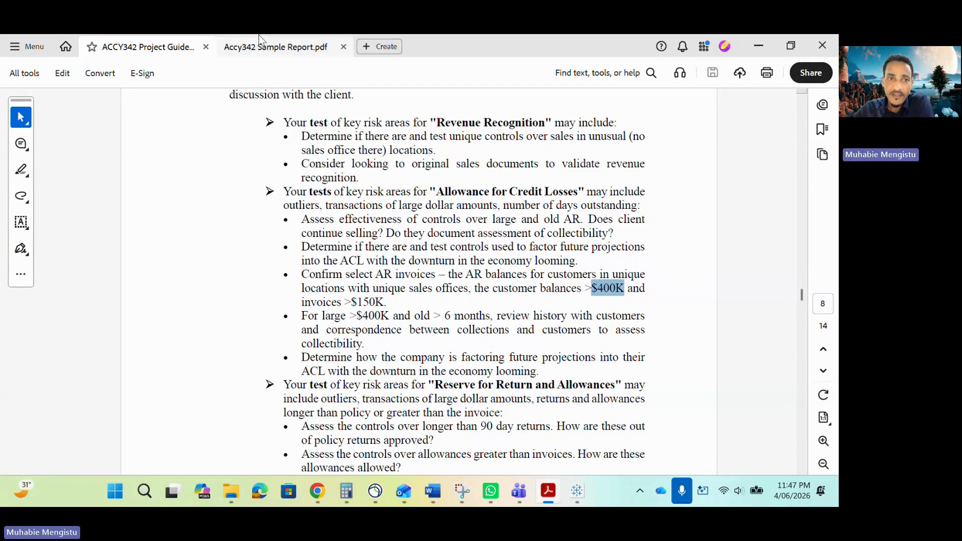
# - Find the Client Inquiry Development section in the sample report PDF and highlight the example answer on customer balances by customer city
pyautogui.click(265, 50)
pyautogui.scroll(5, 453, 184)
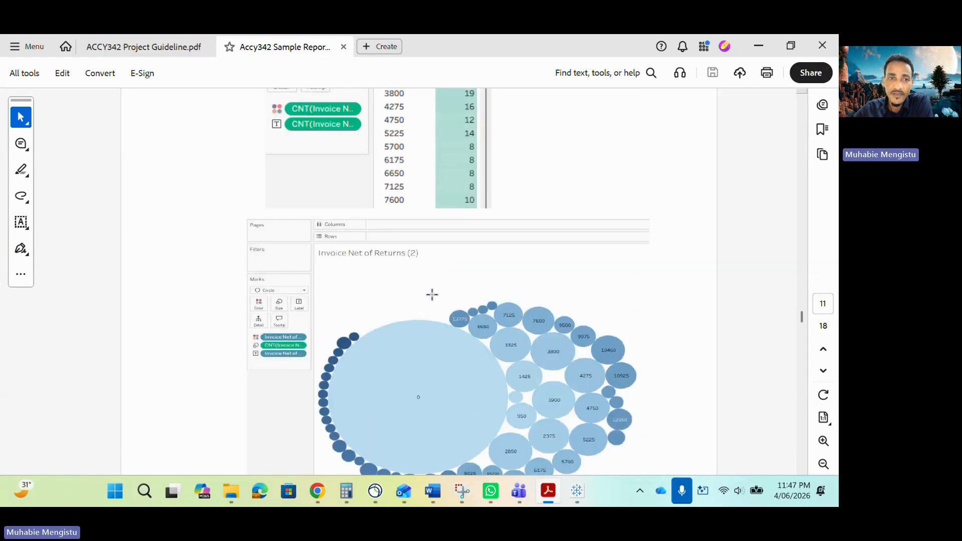
pyautogui.click(122, 46)
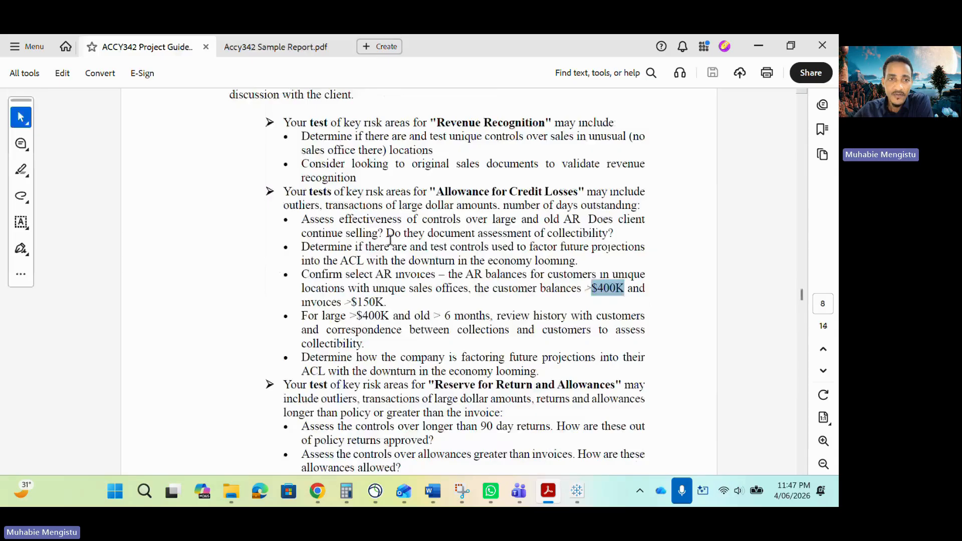
pyautogui.click(252, 50)
pyautogui.scroll(-3, 467, 336)
pyautogui.scroll(-3, 467, 337)
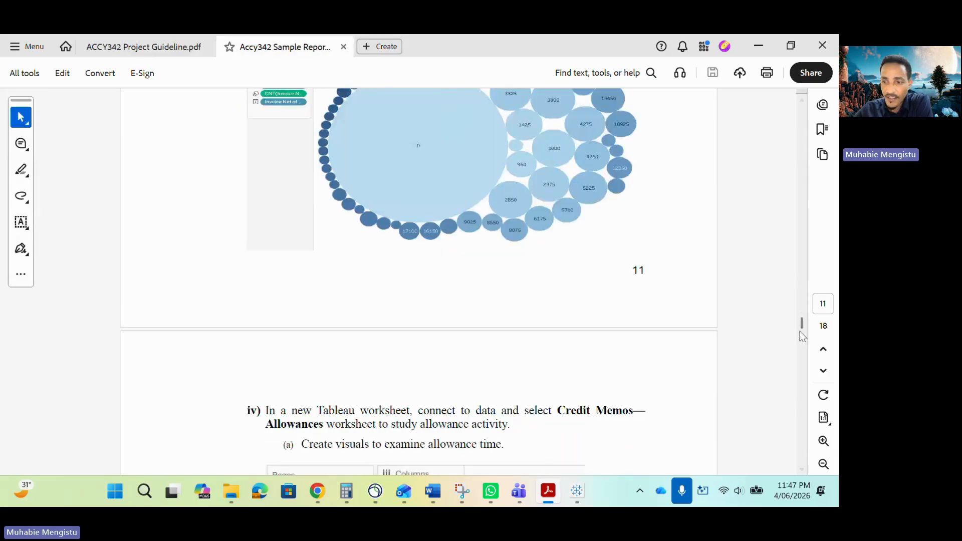
pyautogui.moveTo(801, 332); pyautogui.dragTo(797, 406)
pyautogui.scroll(3, 452, 290)
pyautogui.scroll(3, 453, 290)
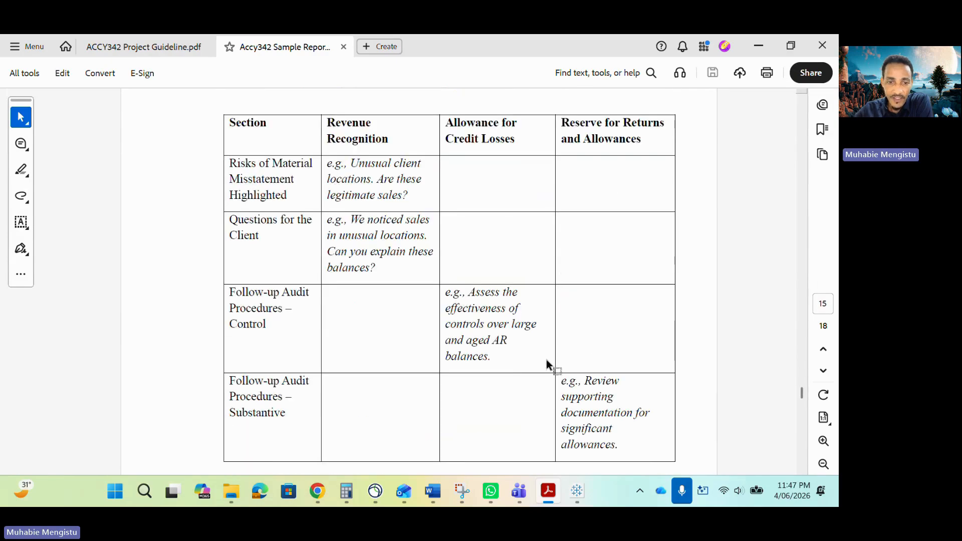
pyautogui.scroll(-10, 522, 398)
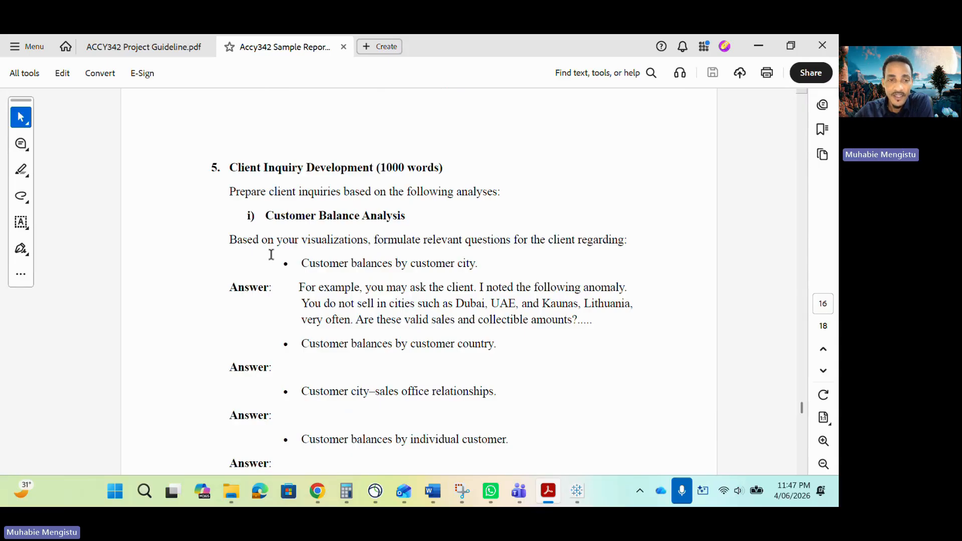
pyautogui.moveTo(299, 288); pyautogui.dragTo(594, 322)
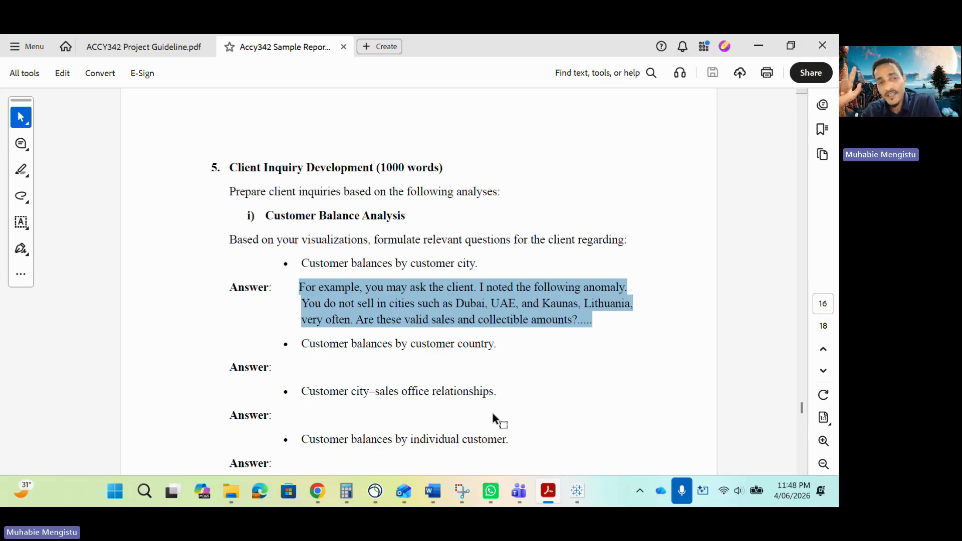
# - Switch to Tableau and go back through the worksheets to the Customer City–Sales Office treemap
pyautogui.click(577, 493)
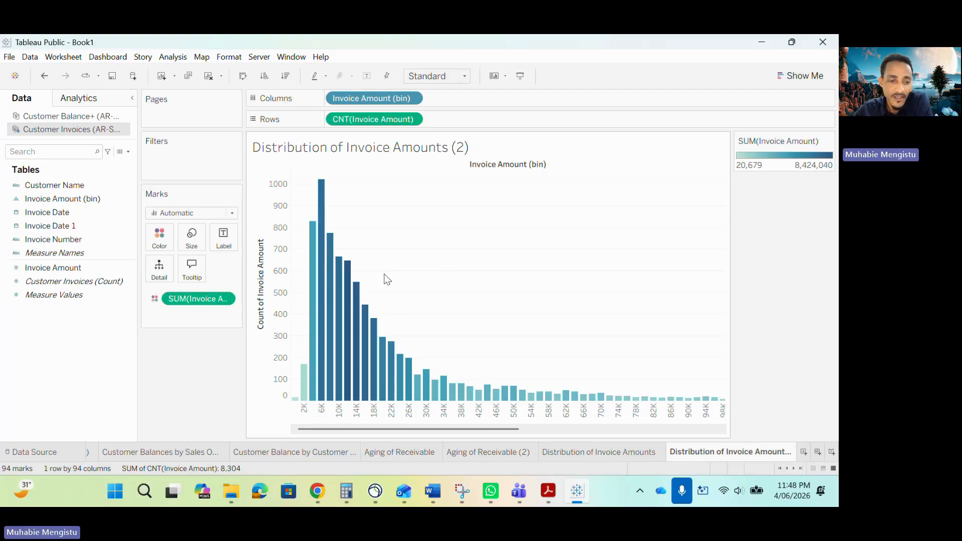
pyautogui.click(160, 456)
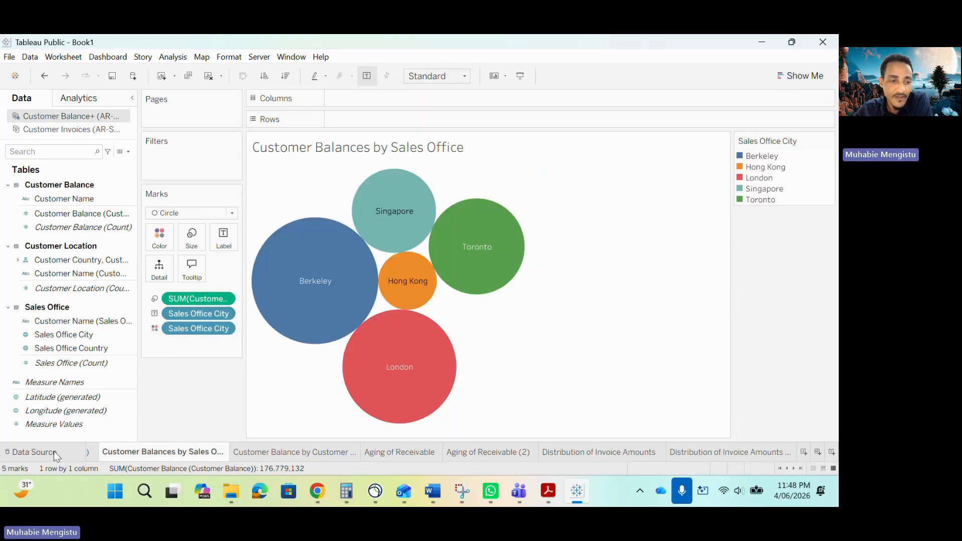
pyautogui.click(53, 452)
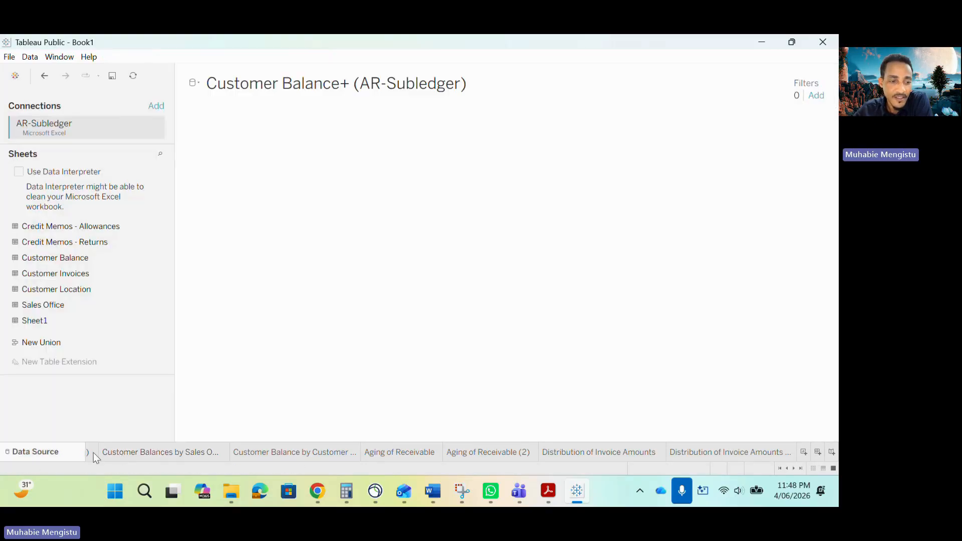
pyautogui.click(122, 456)
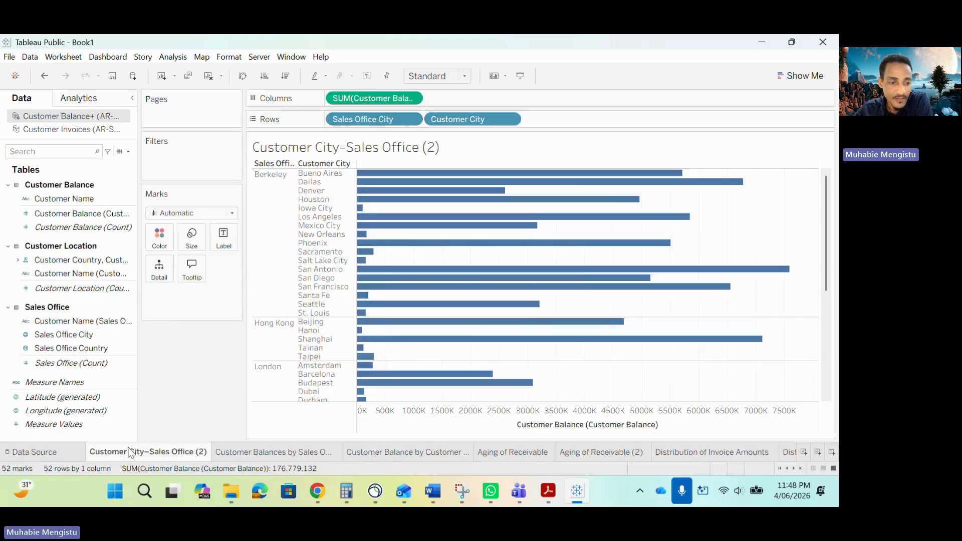
pyautogui.click(103, 454)
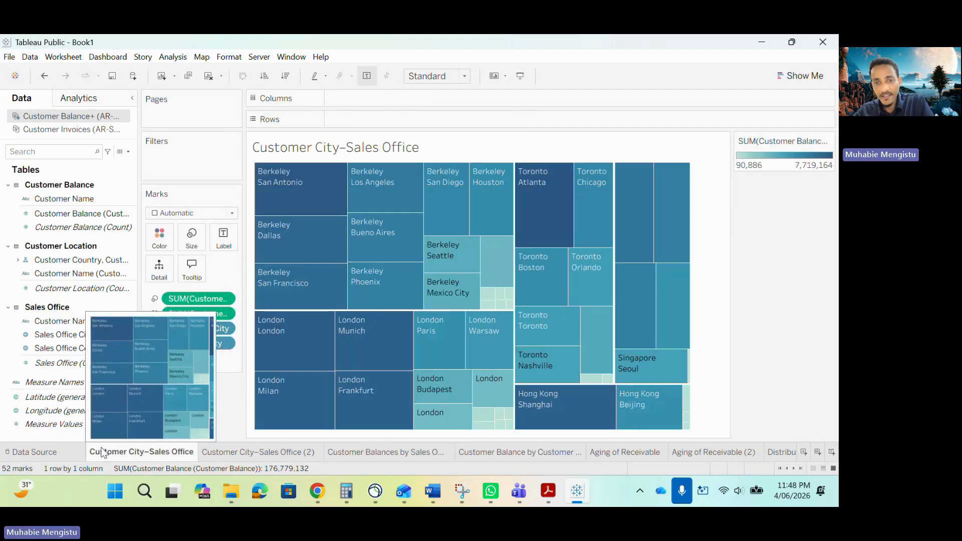
# - Look through the customer balance and receivable aging worksheets in sequence up to Distribution of Invoice Amounts
pyautogui.click(265, 452)
pyautogui.click(385, 452)
pyautogui.click(464, 452)
pyautogui.click(622, 452)
pyautogui.click(511, 452)
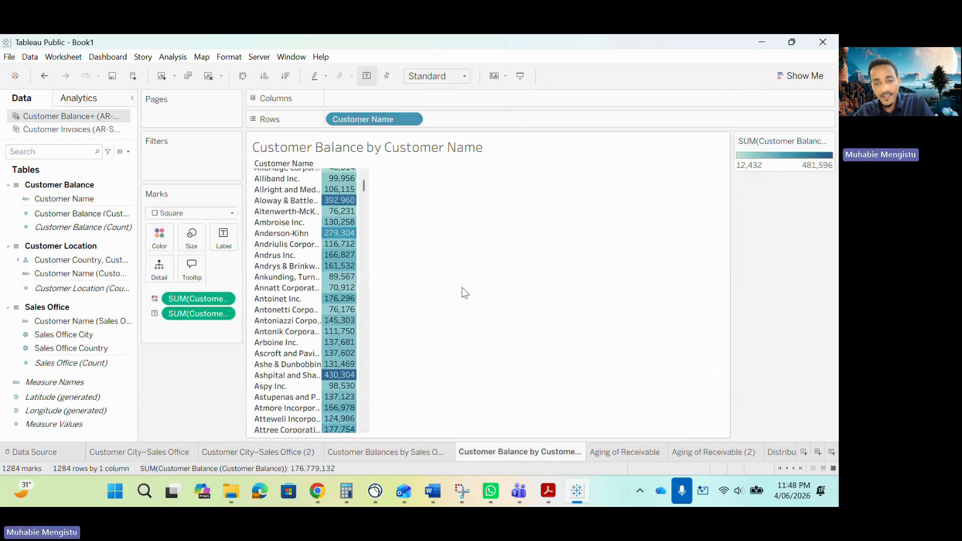
pyautogui.hotkey('ctrl', 'Tab')
pyautogui.hotkey('ctrl', 'Tab')
pyautogui.hotkey('ctrl', 'Tab')
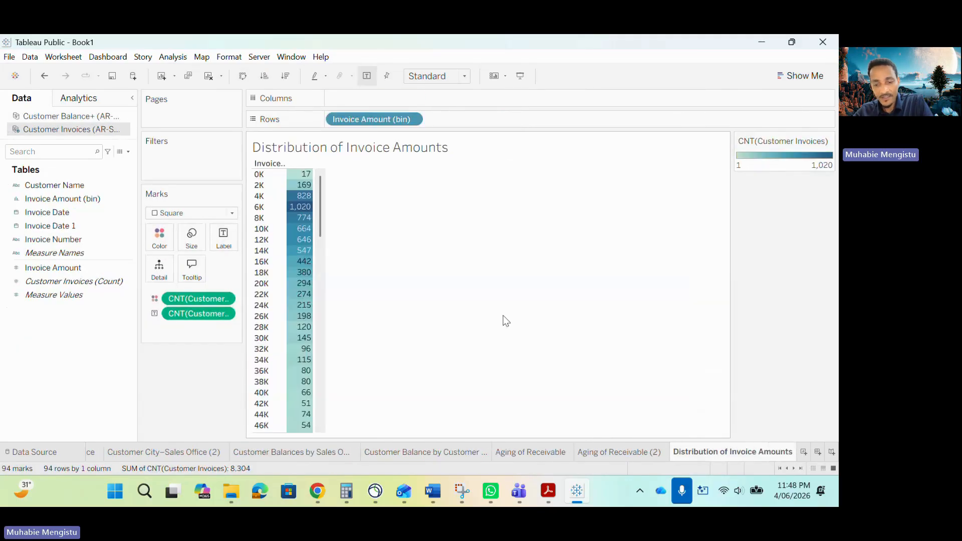
# - Examine the Customer Balances by Customer City map, then highlight the Client Inquiry Development (1000 words) heading in the sample report PDF
pyautogui.hotkey('ctrl', 'shift', 'Tab')
pyautogui.hotkey('ctrl', 'shift', 'Tab')
pyautogui.hotkey('ctrl', 'shift', 'Tab')
pyautogui.hotkey('ctrl', 'shift', 'Tab')
pyautogui.hotkey('ctrl', 'shift', 'Tab')
pyautogui.hotkey('ctrl', 'shift', 'Tab')
pyautogui.hotkey('ctrl', 'shift', 'Tab')
pyautogui.hotkey('ctrl', 'shift', 'Tab')
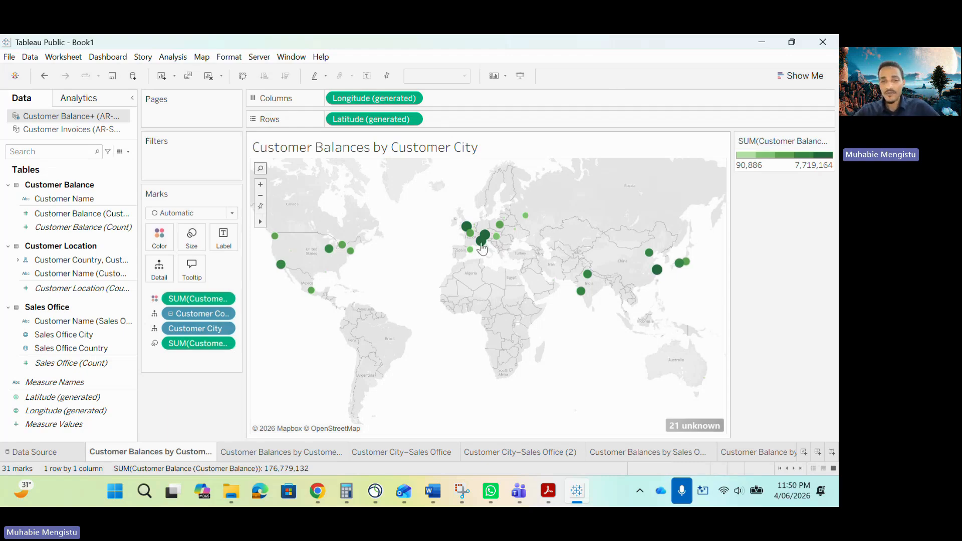
pyautogui.moveTo(480, 241)
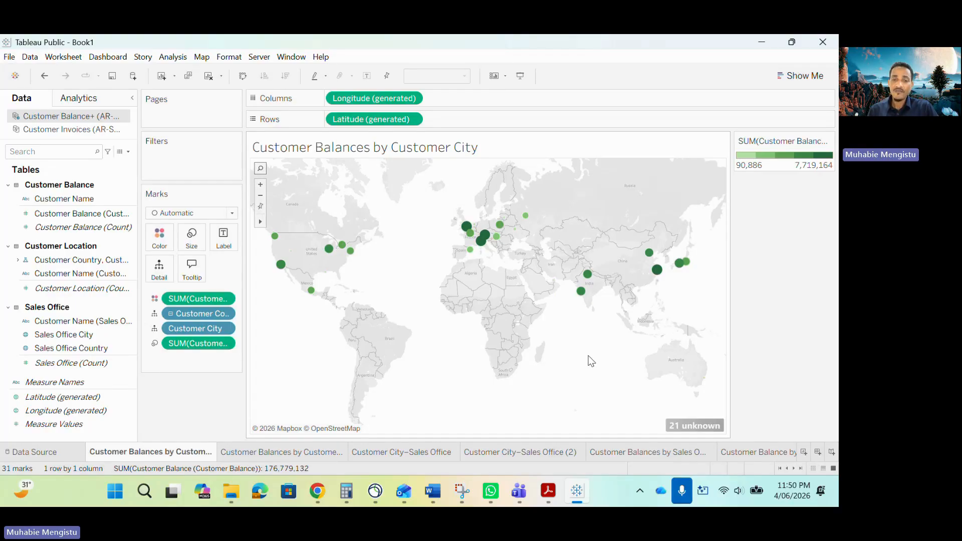
pyautogui.click(557, 491)
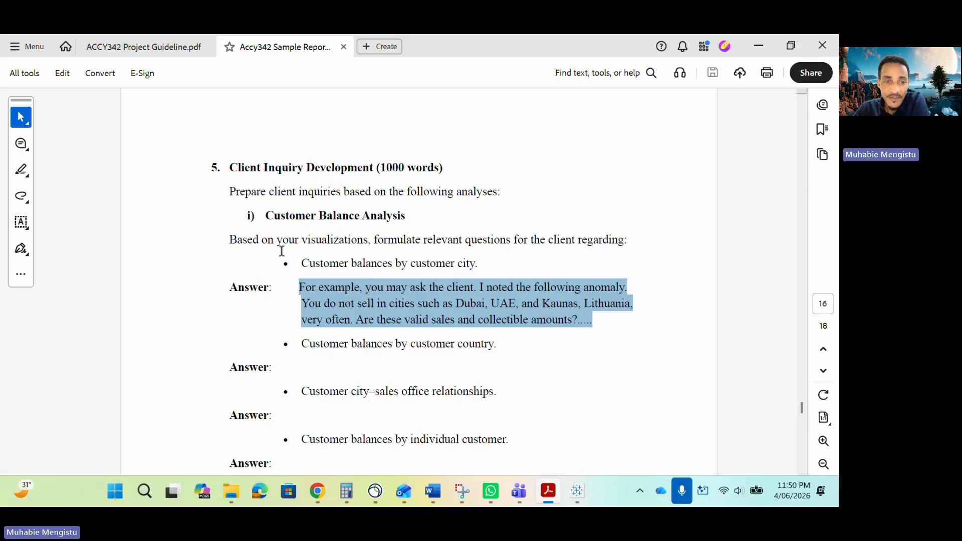
pyautogui.moveTo(233, 167); pyautogui.dragTo(444, 167)
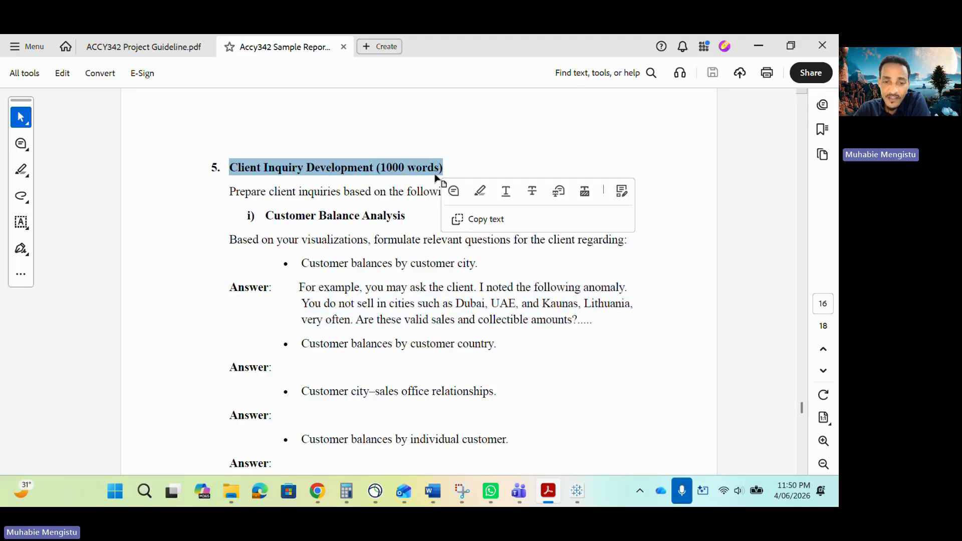
# - Open the Accy342 Tableau Project workbook from Downloads > Accy342 Spr 2026 Project > Assignment 2026, maximize it and show the Allowance Percentage worksheet
pyautogui.click(228, 492)
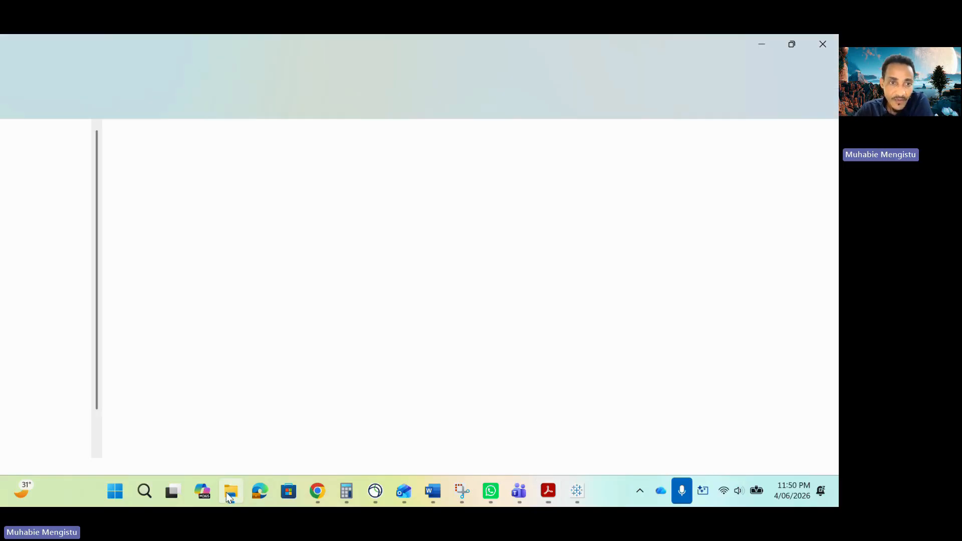
pyautogui.click(17, 73)
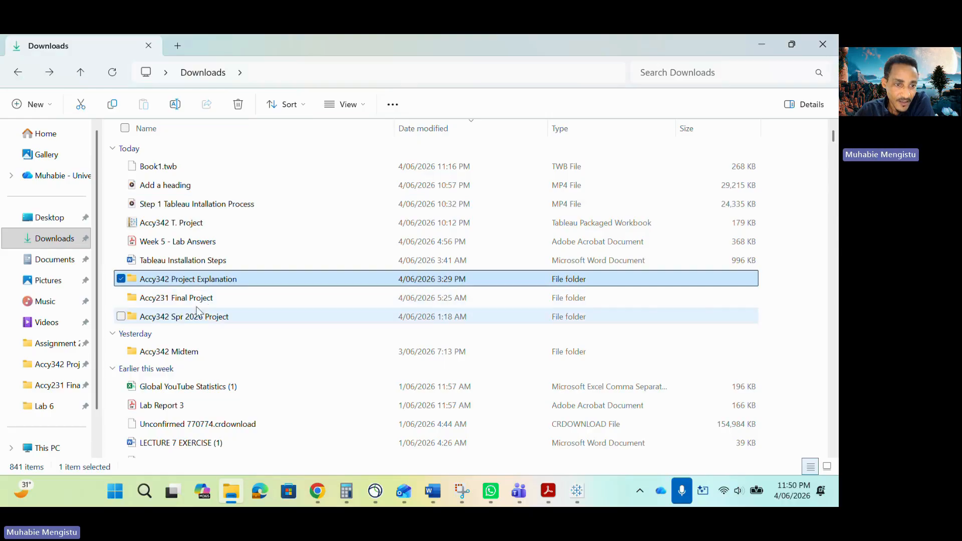
pyautogui.doubleClick(196, 322)
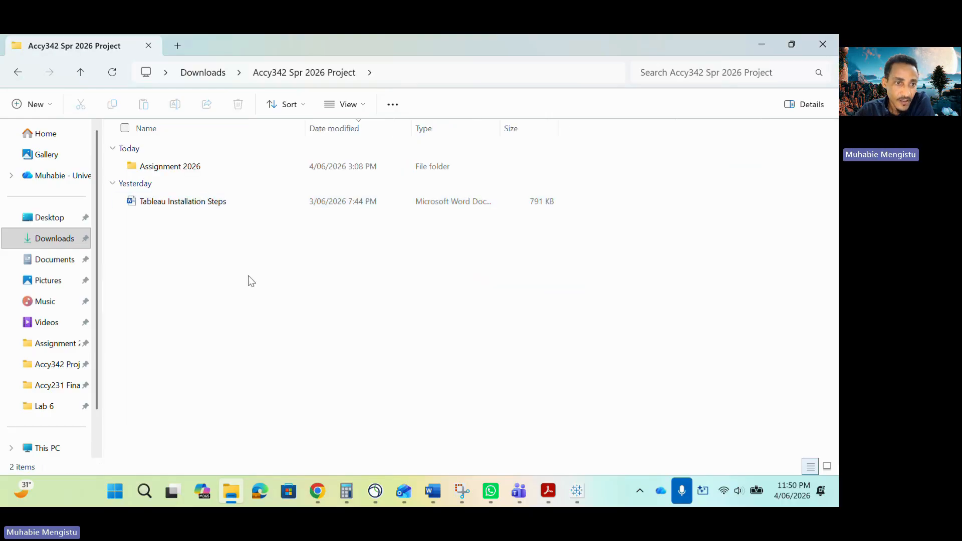
pyautogui.click(183, 170)
pyautogui.doubleClick(183, 169)
pyautogui.click(221, 168)
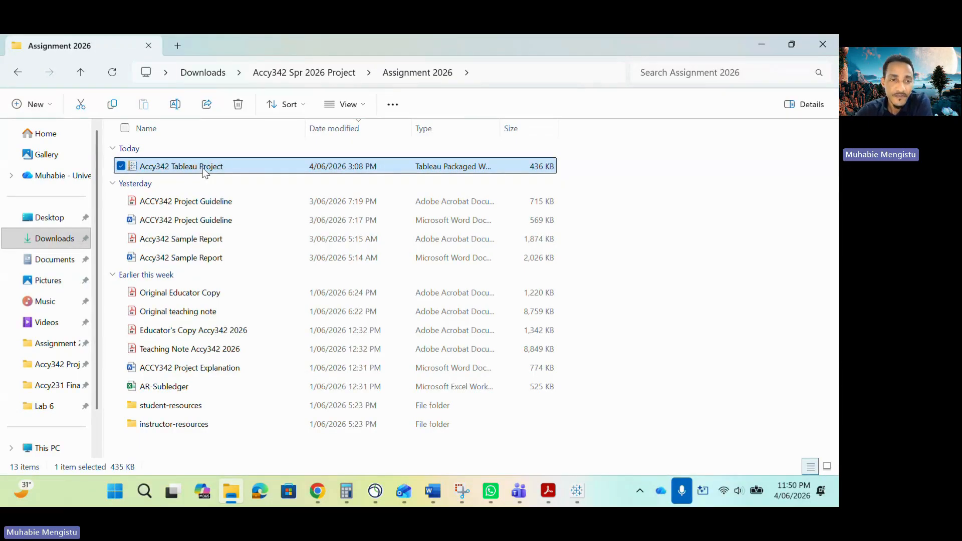
pyautogui.doubleClick(235, 166)
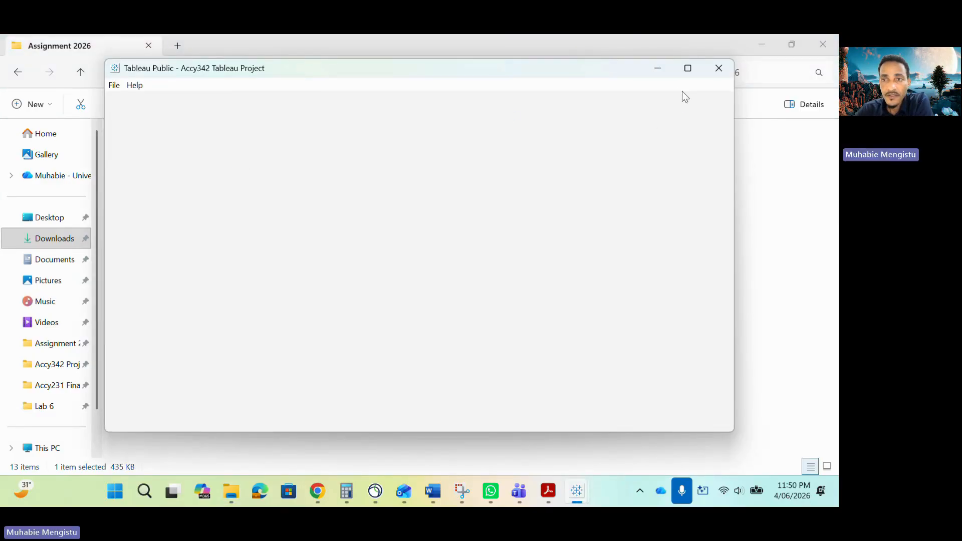
pyautogui.click(688, 68)
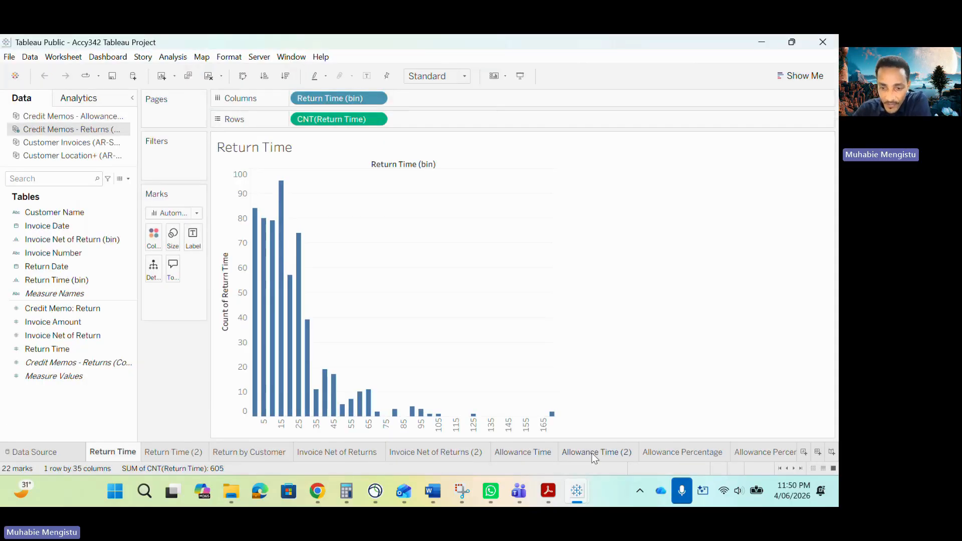
pyautogui.click(680, 453)
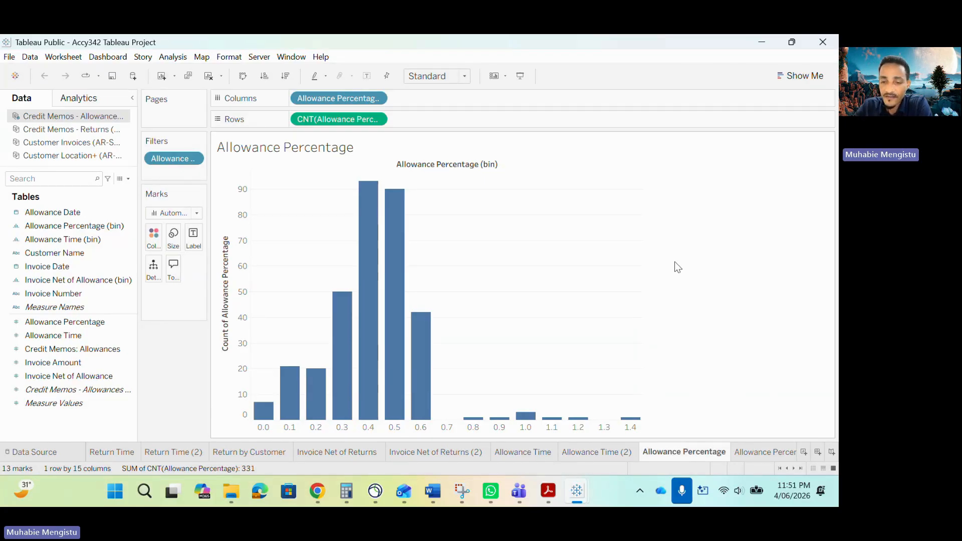
# - Switch to the sample report PDF and locate the Allowance percentages question under Allowance Analysis
pyautogui.click(550, 489)
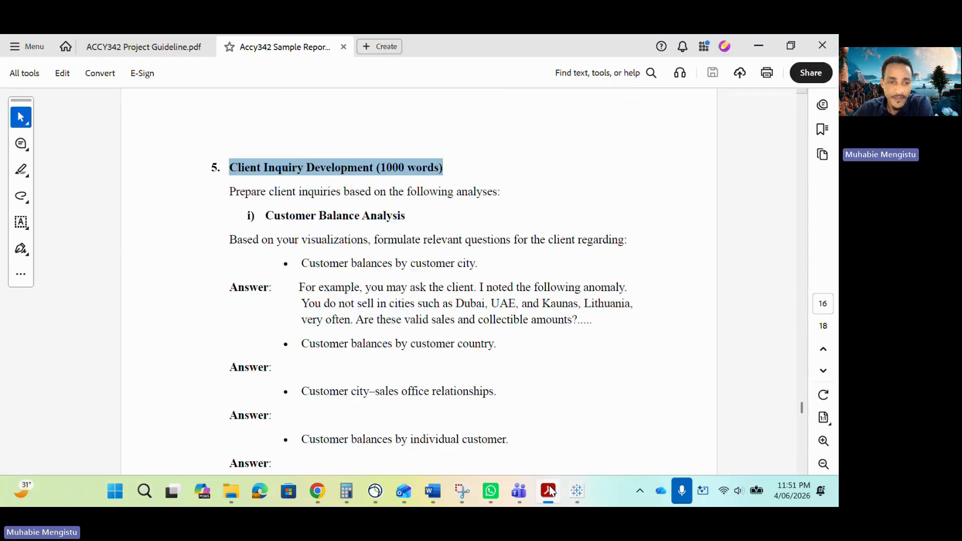
pyautogui.scroll(-8, 486, 389)
pyautogui.scroll(-1, 351, 384)
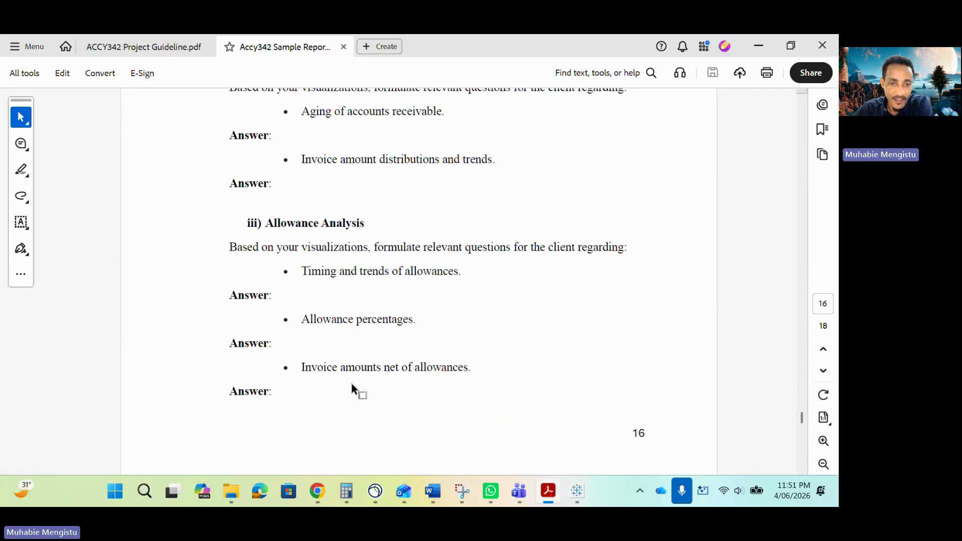
pyautogui.moveTo(302, 321); pyautogui.dragTo(422, 322)
pyautogui.click(279, 345)
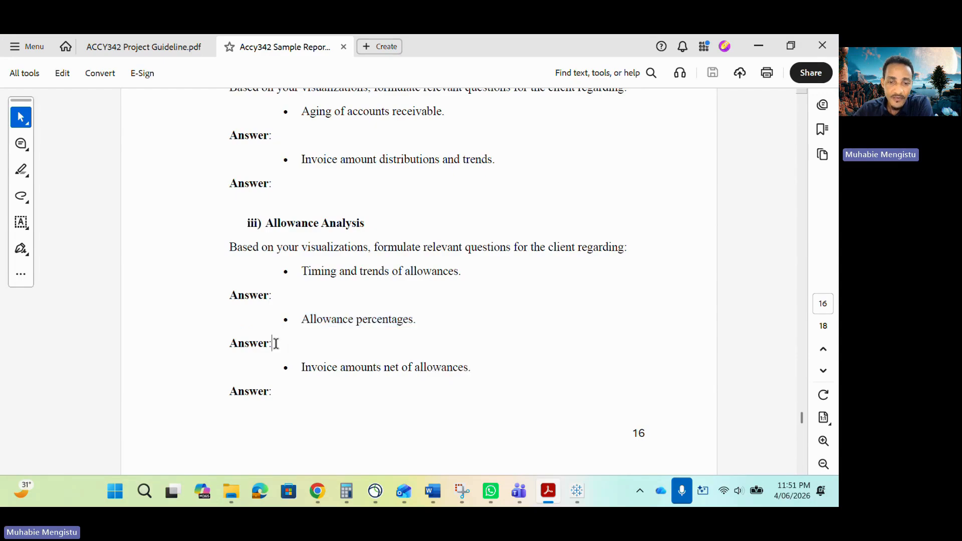
# - Return to the Accy342 Tableau Project workbook and examine the Allowance Percentage histogram's bars from 1.0 to 1.4
pyautogui.moveTo(575, 485)
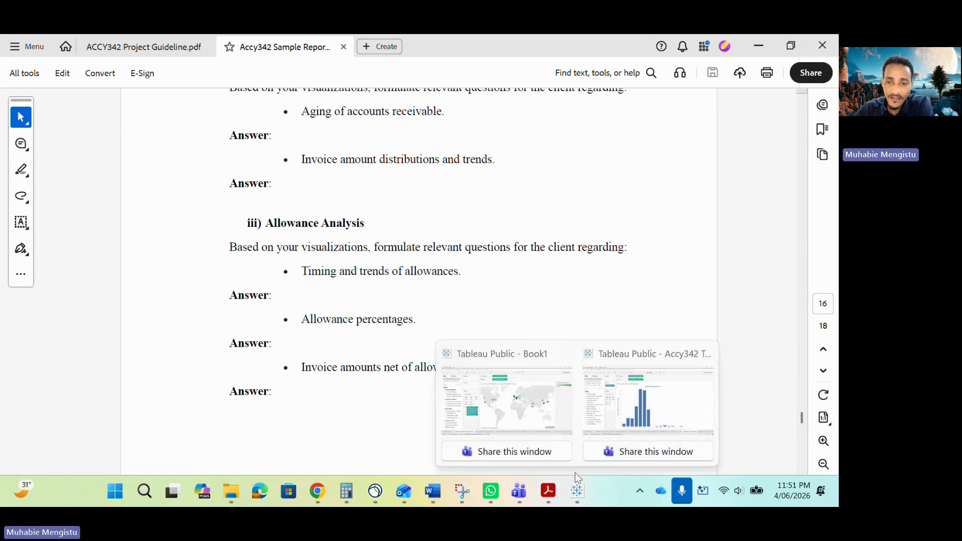
pyautogui.click(633, 402)
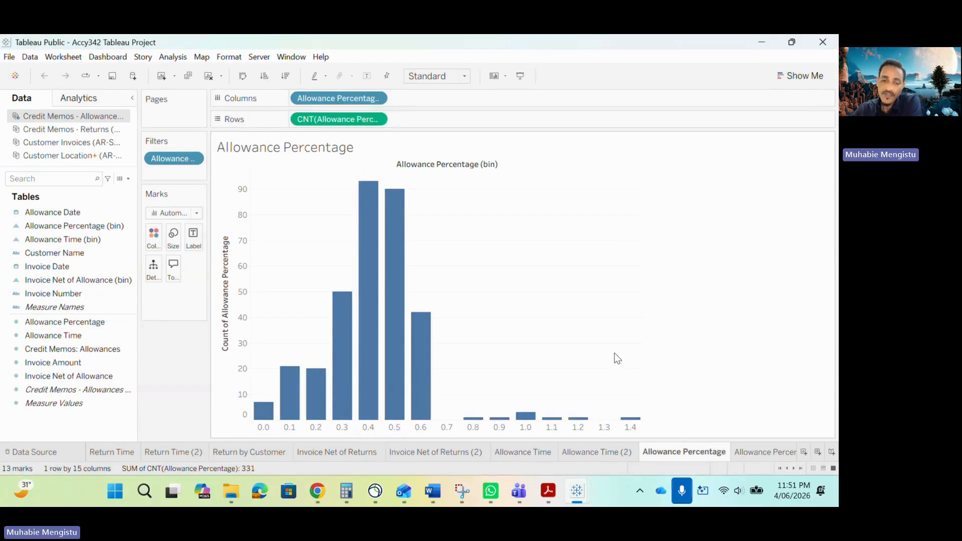
pyautogui.moveTo(527, 421)
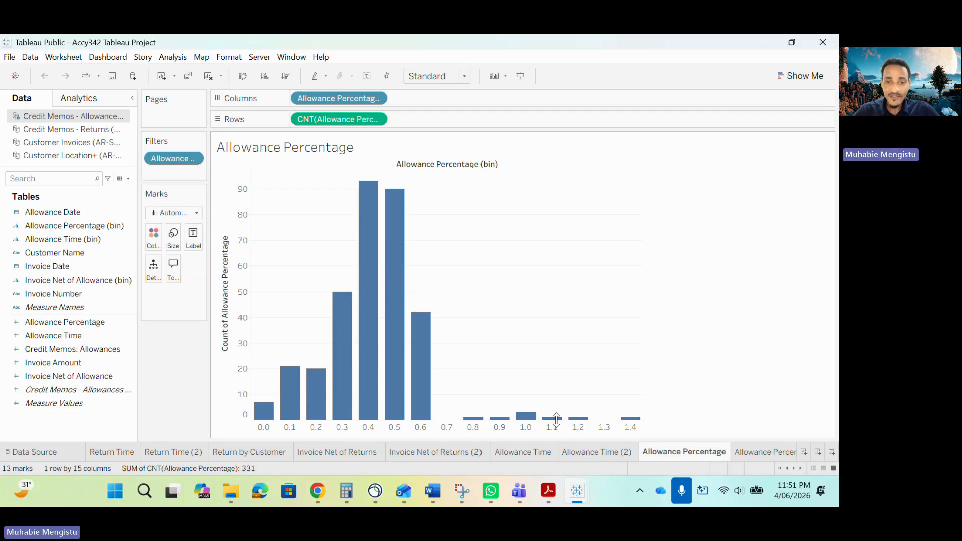
pyautogui.moveTo(560, 426)
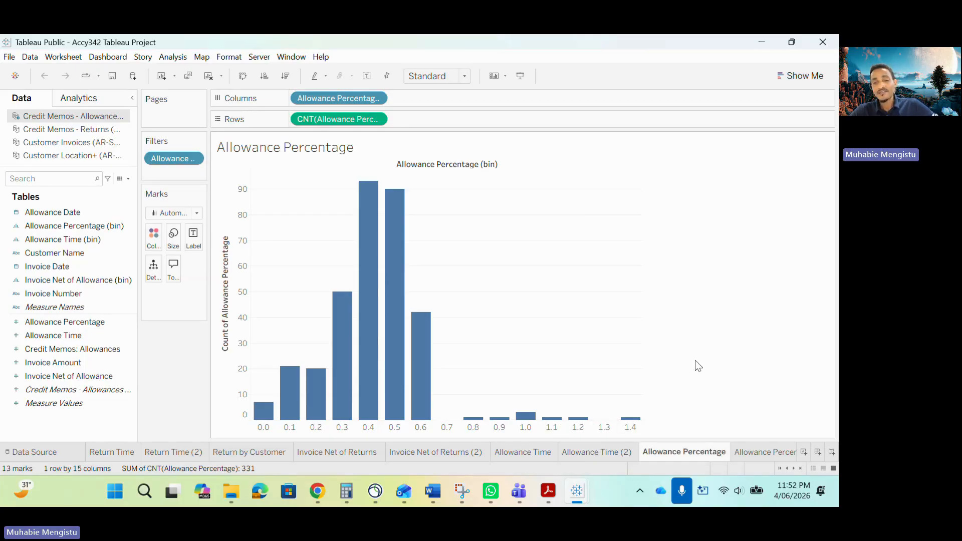
pyautogui.moveTo(633, 423)
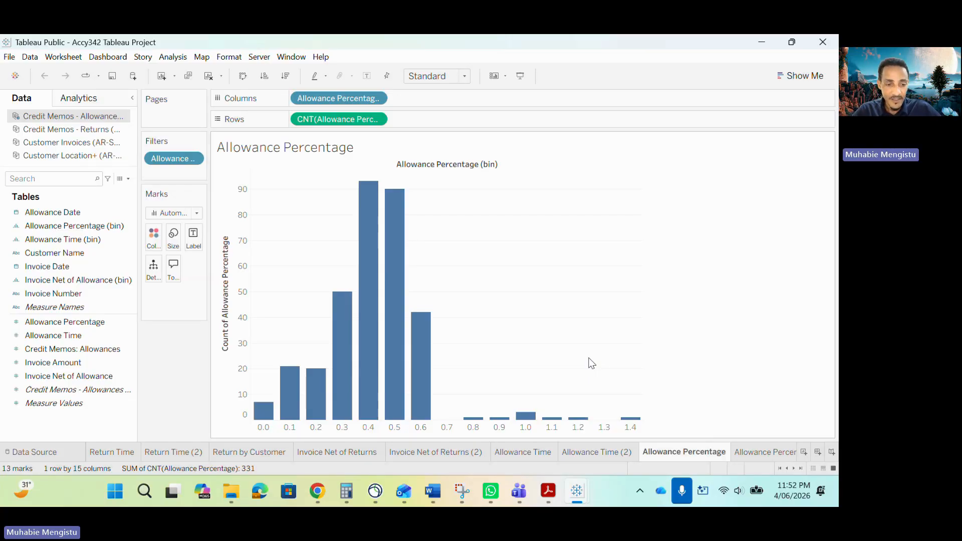
# - Show the Return by Customer worksheet and review the return counts listed per customer
pyautogui.click(244, 453)
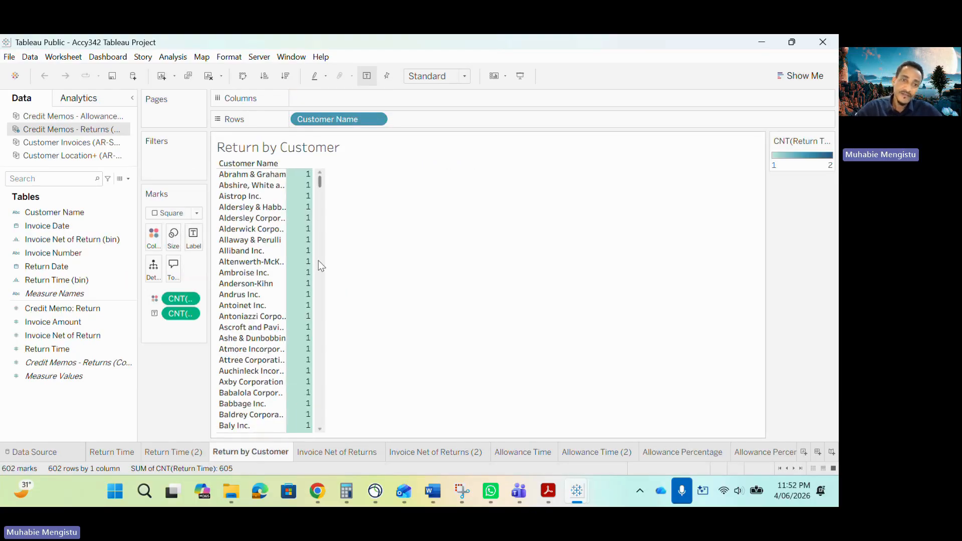
pyautogui.scroll(-5, 316, 261)
pyautogui.scroll(5, 307, 264)
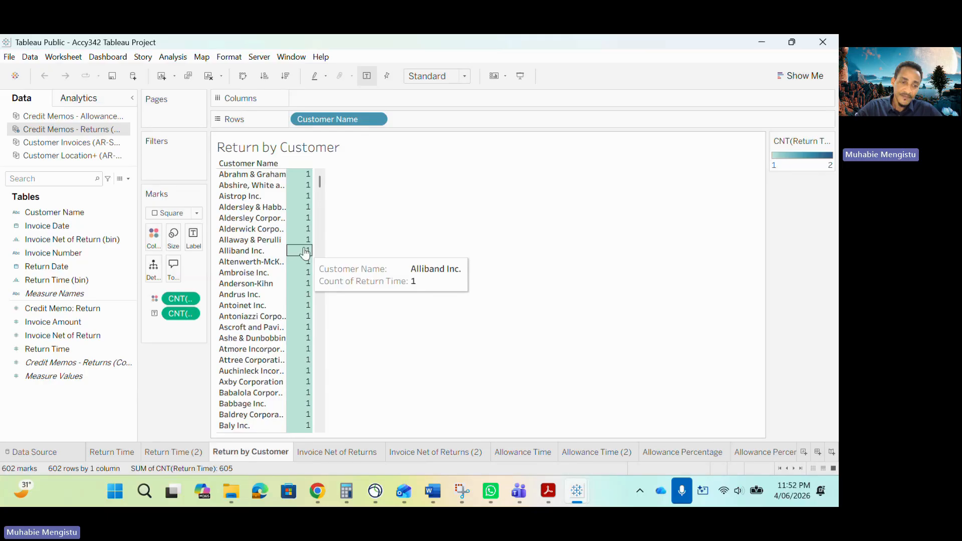
pyautogui.scroll(-10, 310, 275)
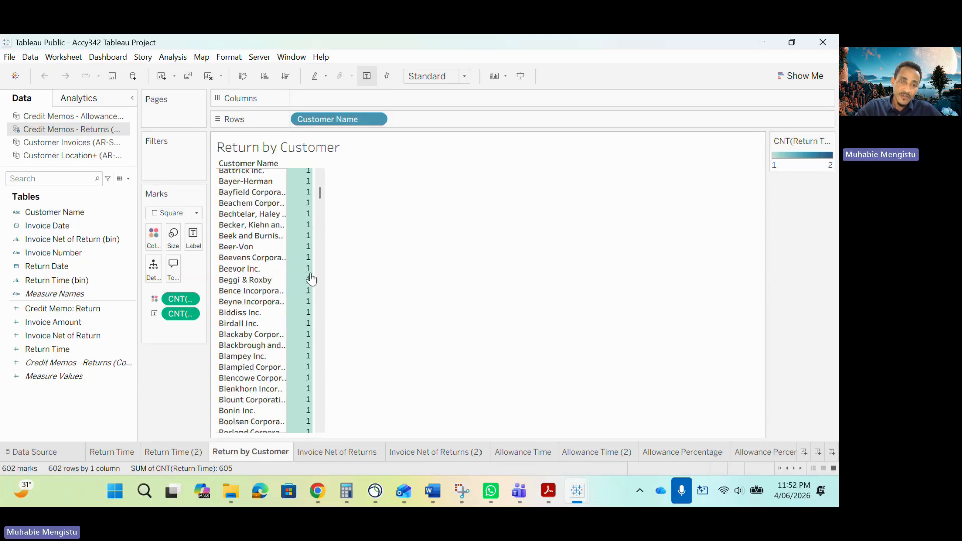
# - Examine the Return by Customer counts for the customers beginning with A, G and H, looking for repeat returns
pyautogui.scroll(7, 311, 265)
pyautogui.scroll(2, 313, 251)
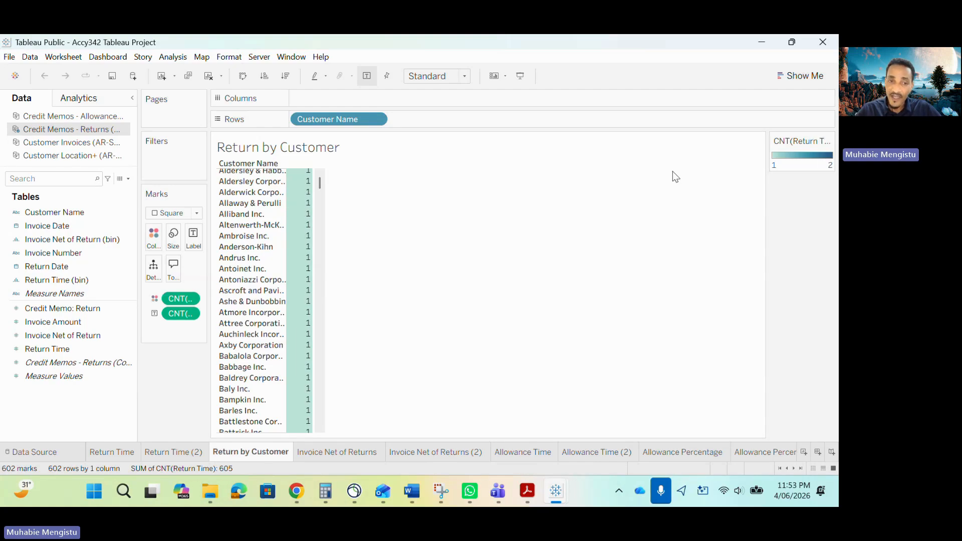
pyautogui.moveTo(310, 195)
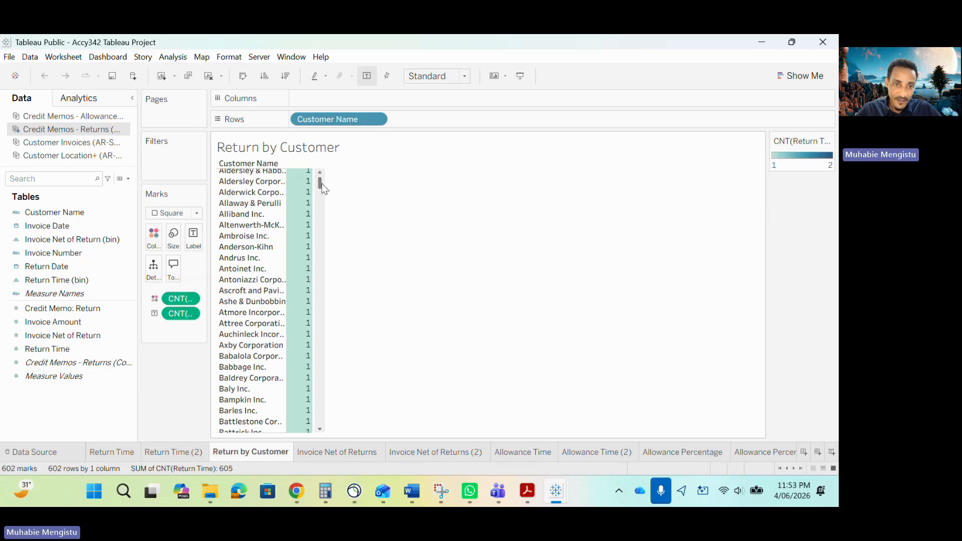
pyautogui.moveTo(322, 184); pyautogui.dragTo(319, 271)
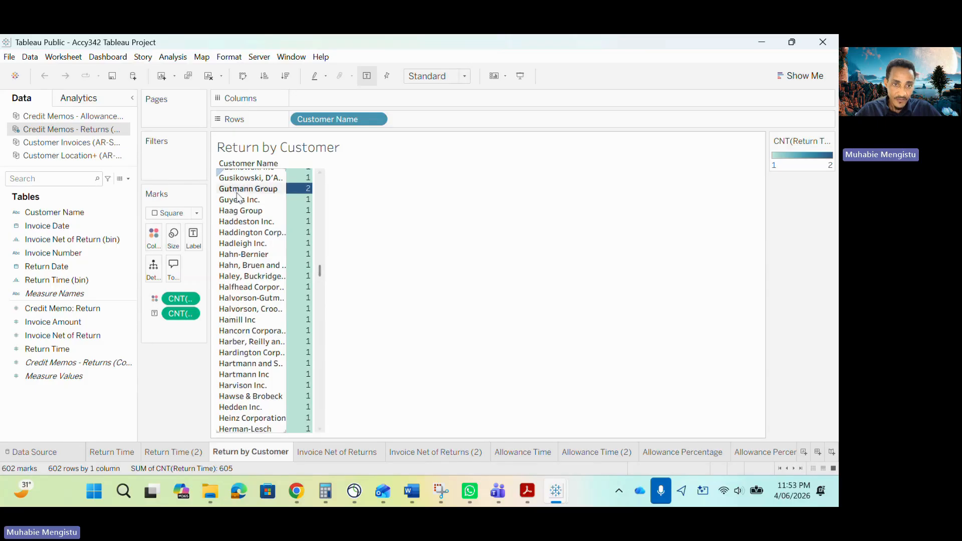
pyautogui.moveTo(304, 194)
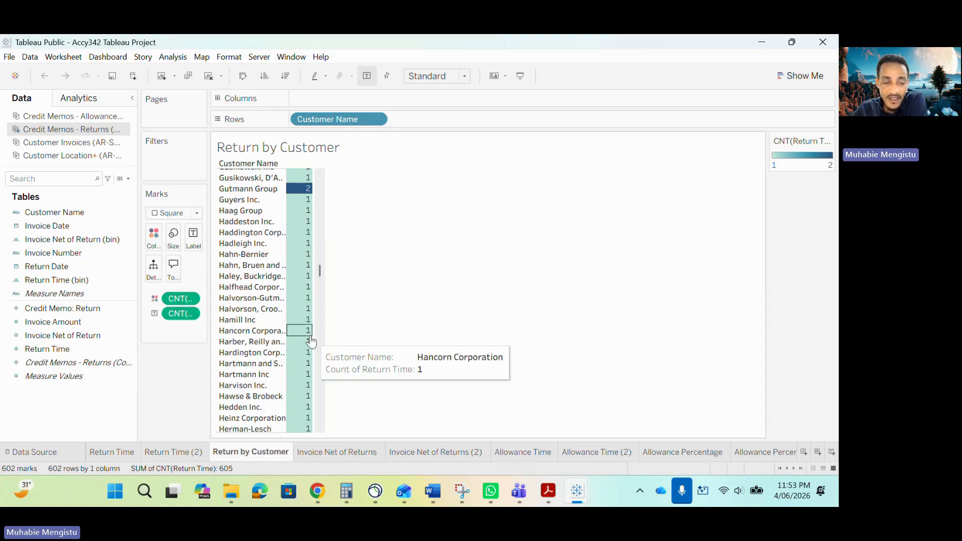
# - Switch to the ACCY342 Project Guideline PDF and review the key risk tests, selecting the ">$400K" customer balance threshold and "90 day returns" wording
pyautogui.click(550, 492)
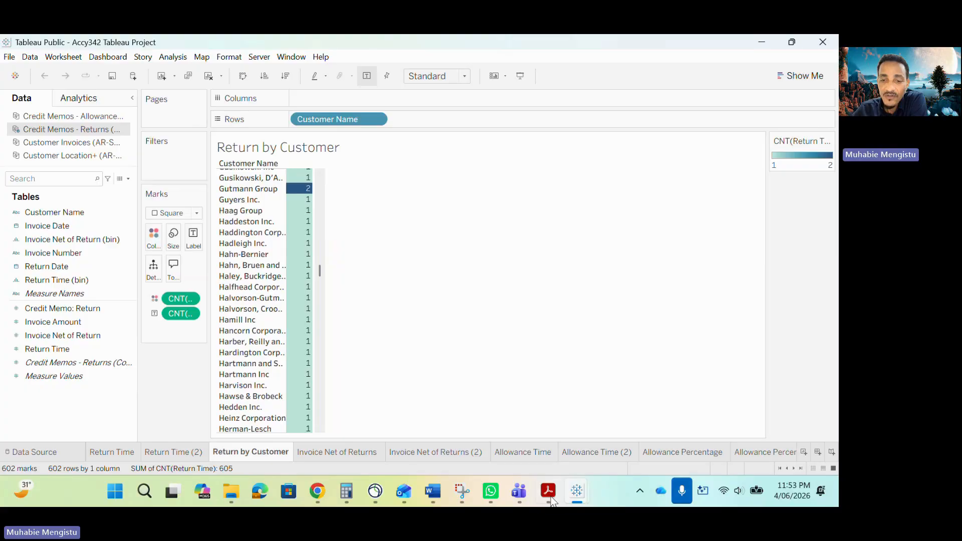
pyautogui.scroll(3, 601, 355)
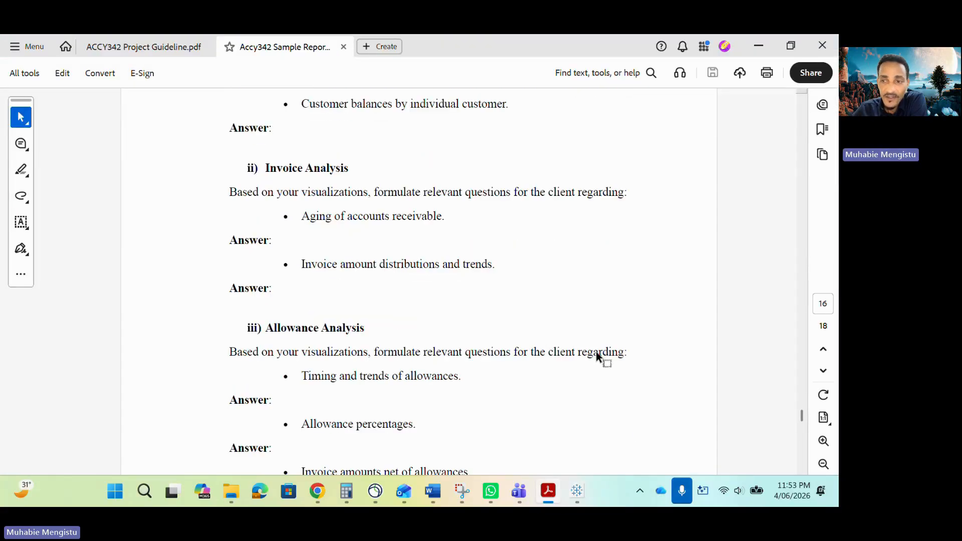
pyautogui.click(144, 47)
pyautogui.scroll(-3, 371, 274)
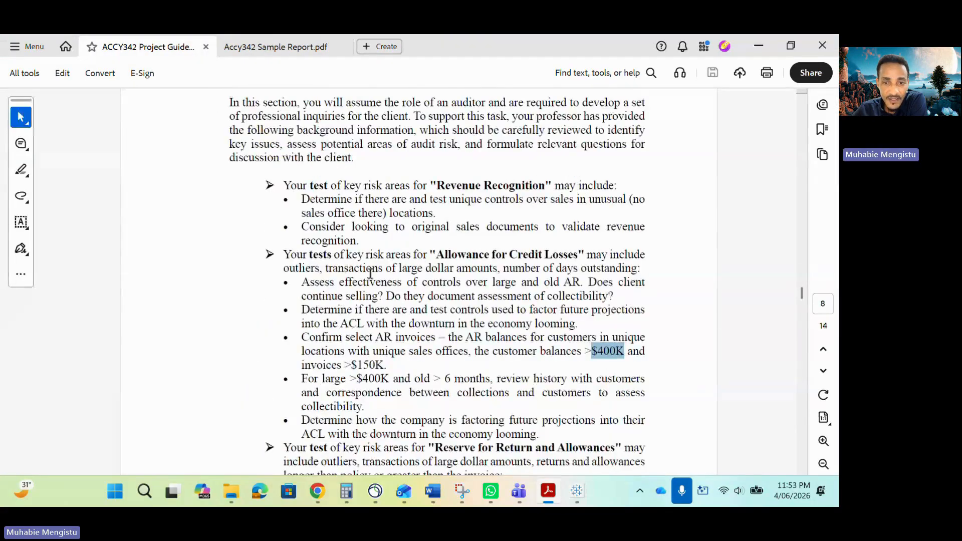
pyautogui.scroll(-1, 400, 280)
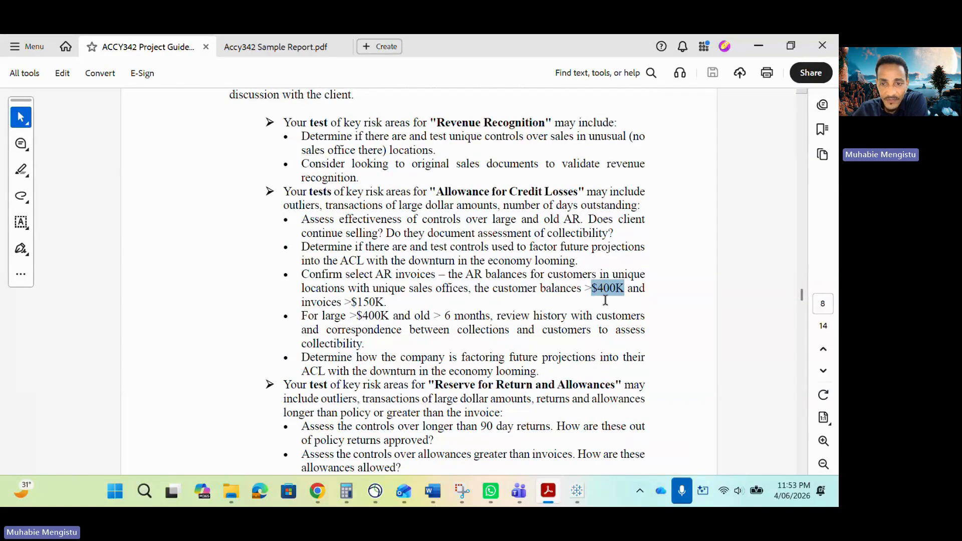
pyautogui.click(614, 288)
pyautogui.moveTo(624, 288); pyautogui.dragTo(584, 289)
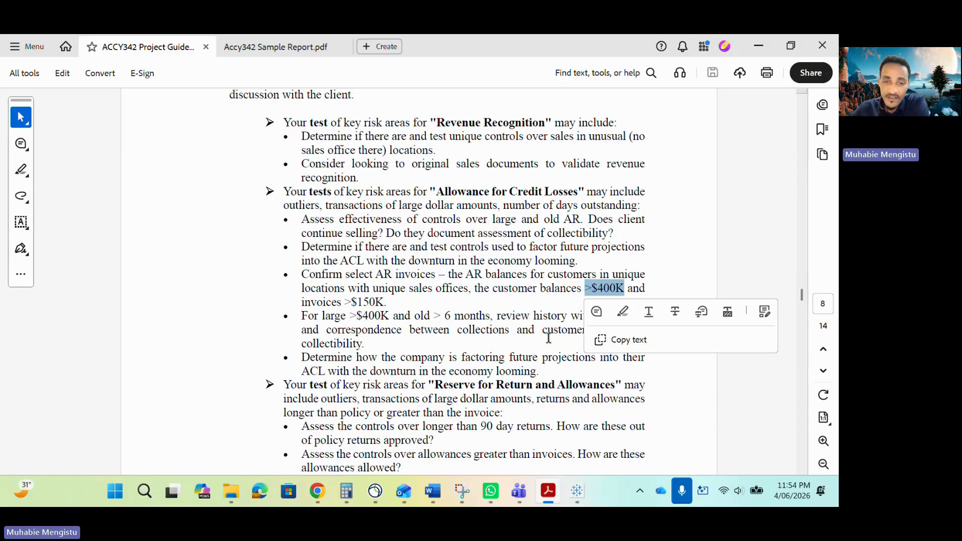
pyautogui.scroll(-1, 510, 373)
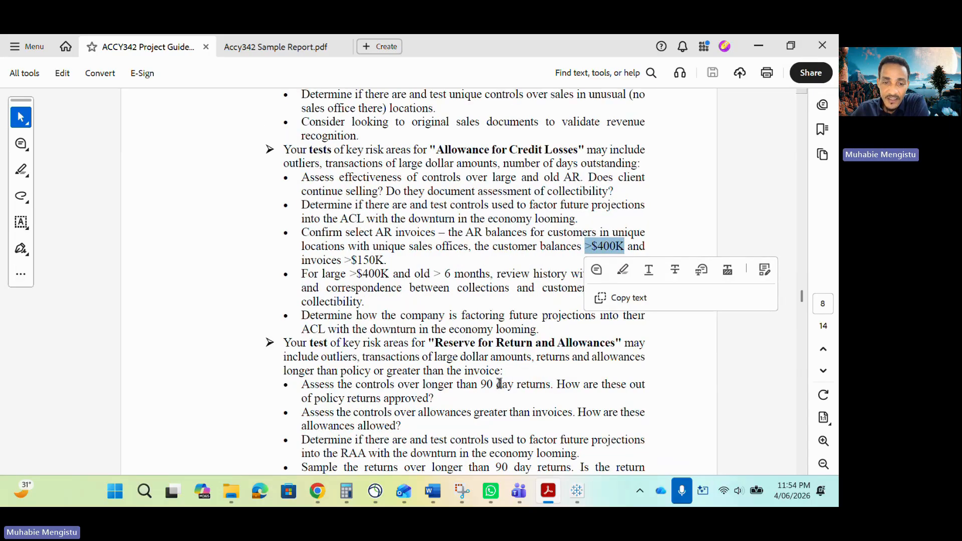
pyautogui.moveTo(551, 384); pyautogui.dragTo(480, 385)
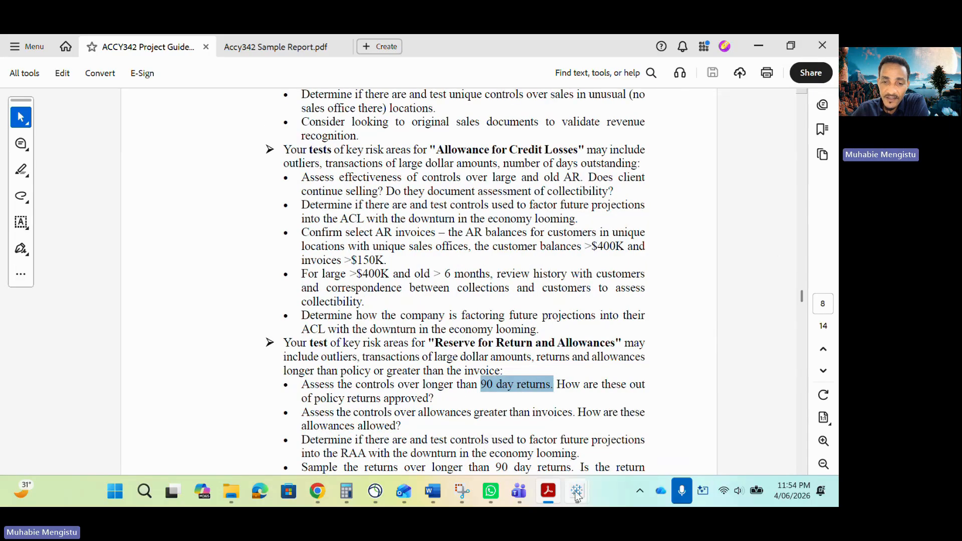
# - Return to the Accy342 Tableau Project workbook and examine the counts for the 90 to 170 day bins on the Return Time (2) worksheet
pyautogui.moveTo(577, 491)
pyautogui.click(532, 416)
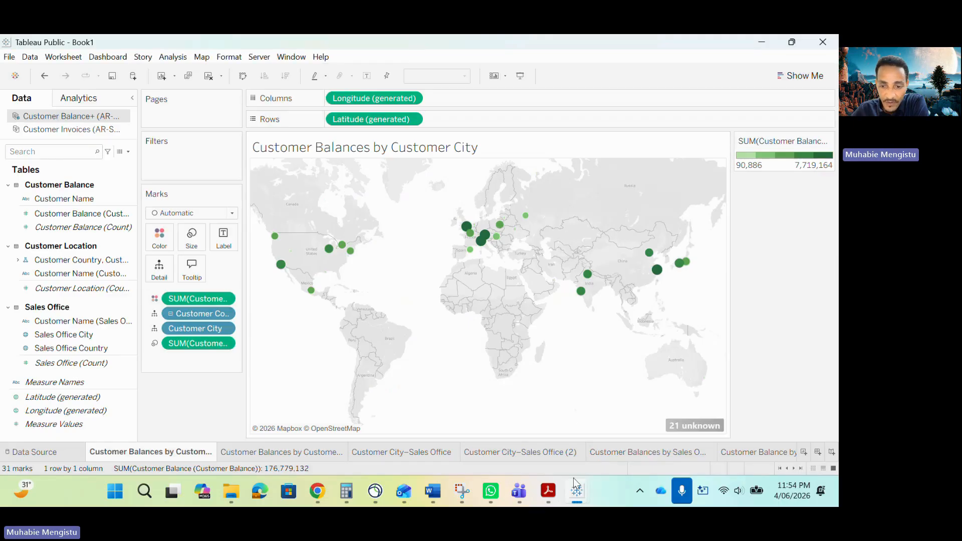
pyautogui.click(650, 406)
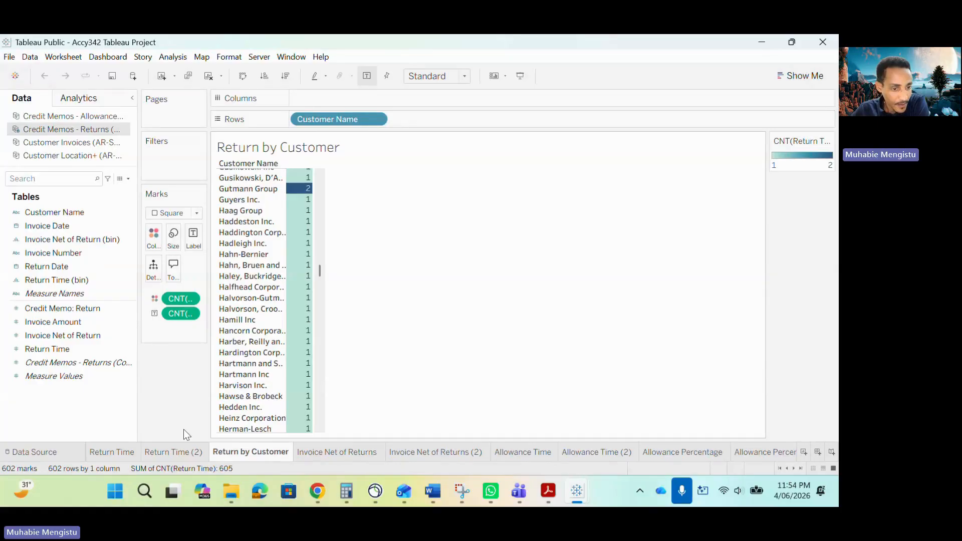
pyautogui.click(170, 453)
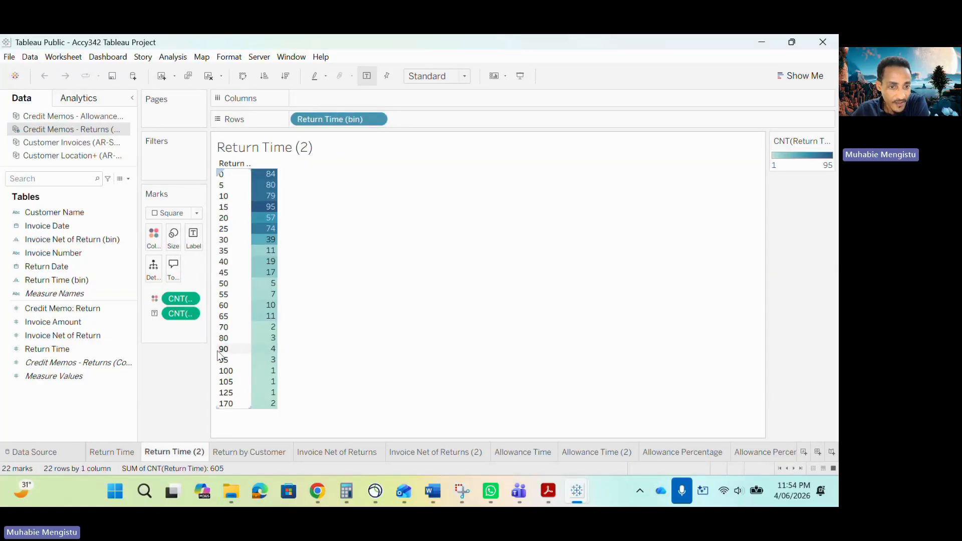
pyautogui.moveTo(268, 355)
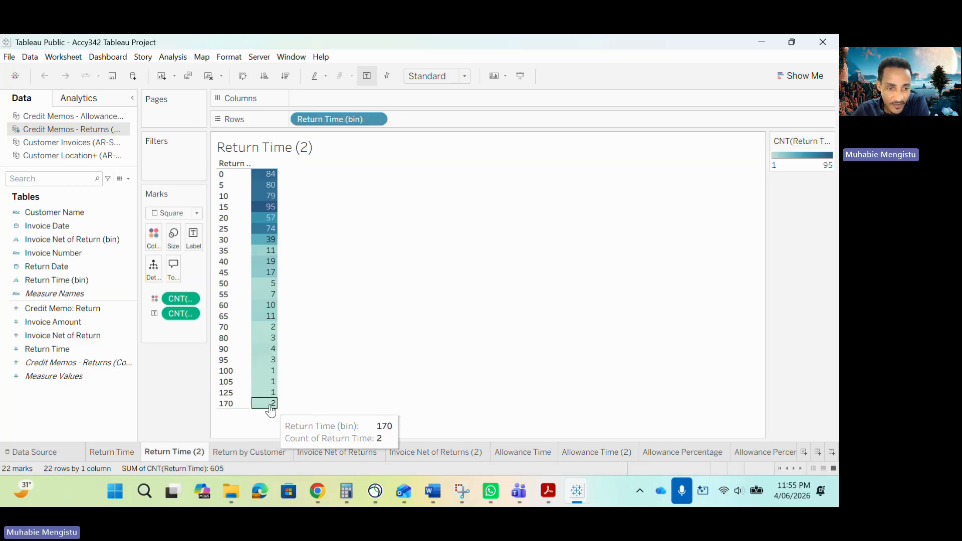
pyautogui.moveTo(273, 404)
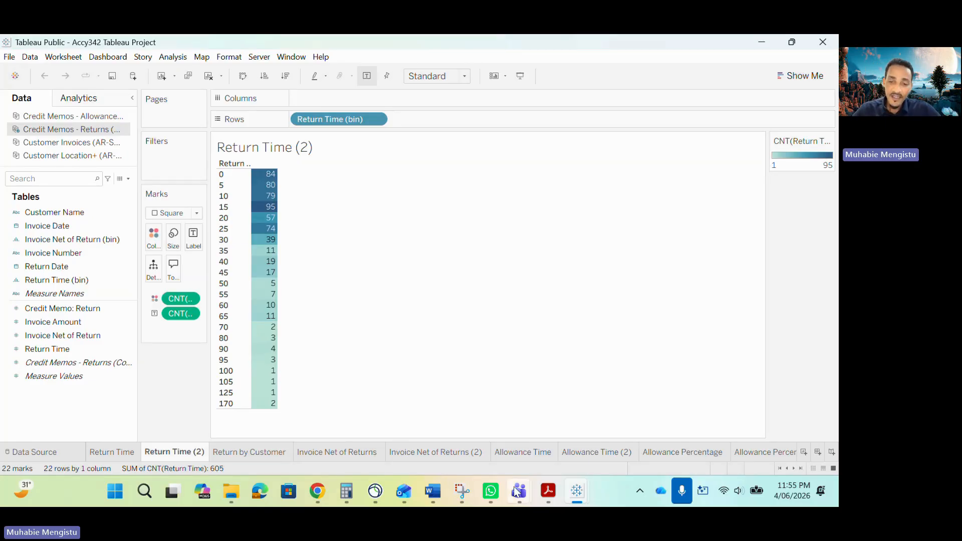
# - Switch to the Accy342 Sample Report PDF and locate the client questions under Return Analysis
pyautogui.click(548, 491)
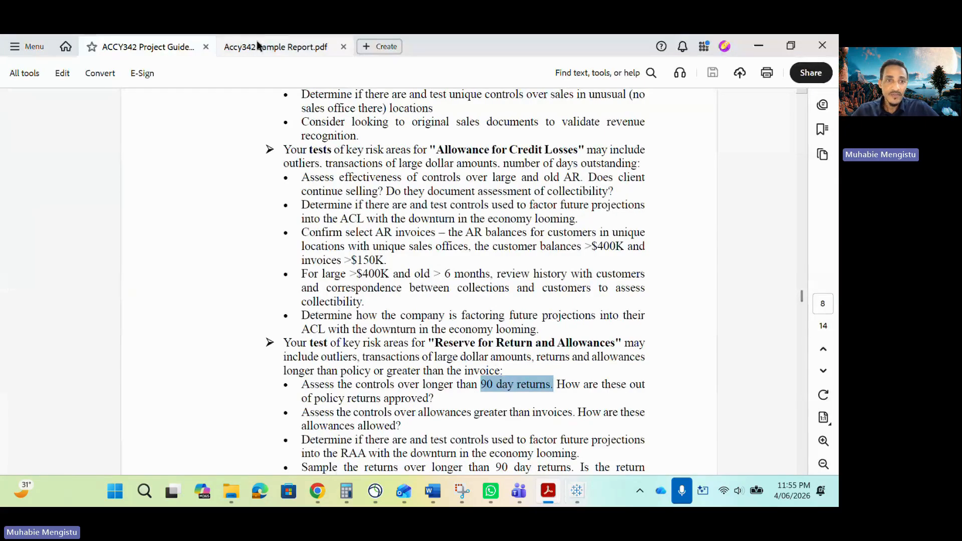
pyautogui.click(260, 47)
pyautogui.scroll(-3, 504, 378)
pyautogui.scroll(2, 377, 341)
pyautogui.scroll(3, 377, 341)
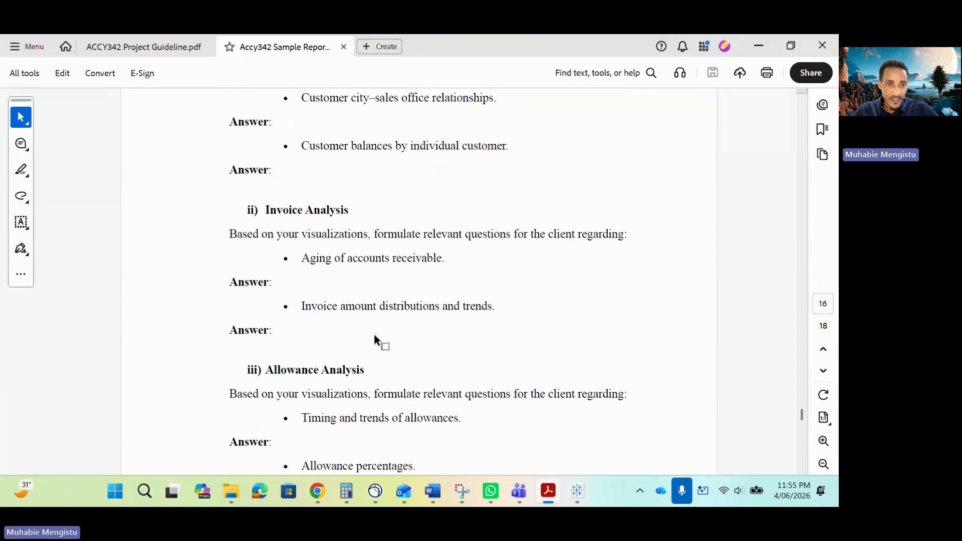
pyautogui.scroll(-9, 354, 301)
pyautogui.scroll(-2, 353, 304)
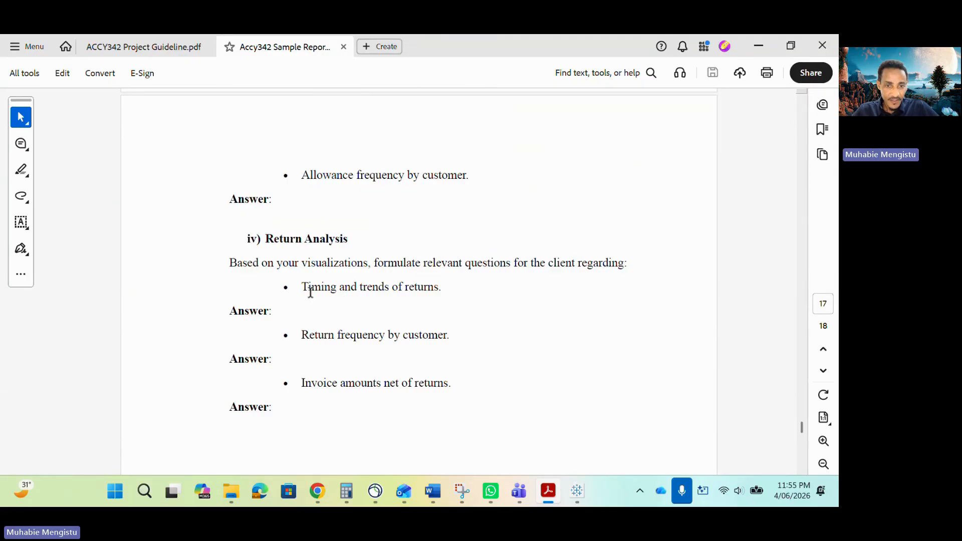
pyautogui.scroll(-1, 323, 311)
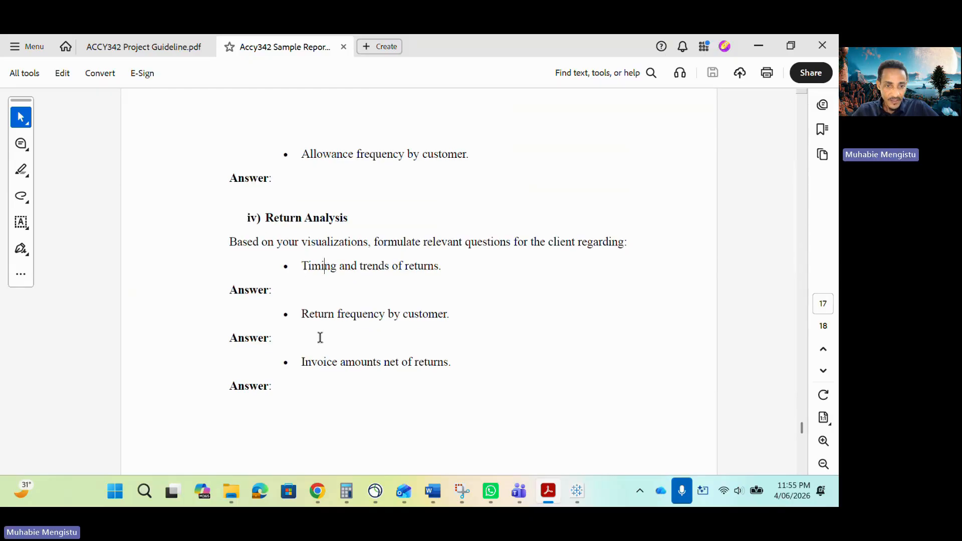
# - Select the "Return frequency by customer" question text, followed by "Timing and trends of returns", in the Return Analysis section
pyautogui.moveTo(302, 315); pyautogui.dragTo(452, 314)
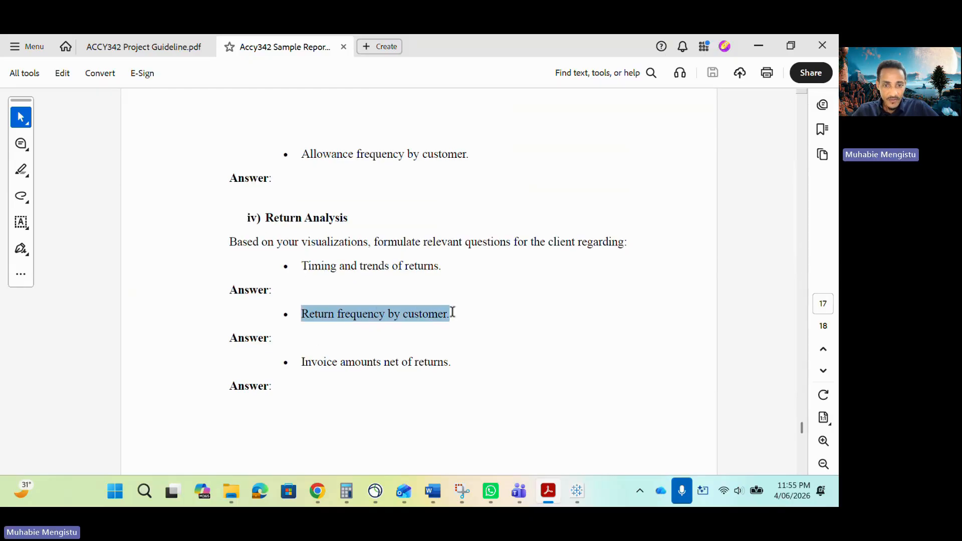
pyautogui.click(384, 321)
pyautogui.moveTo(302, 265); pyautogui.dragTo(443, 266)
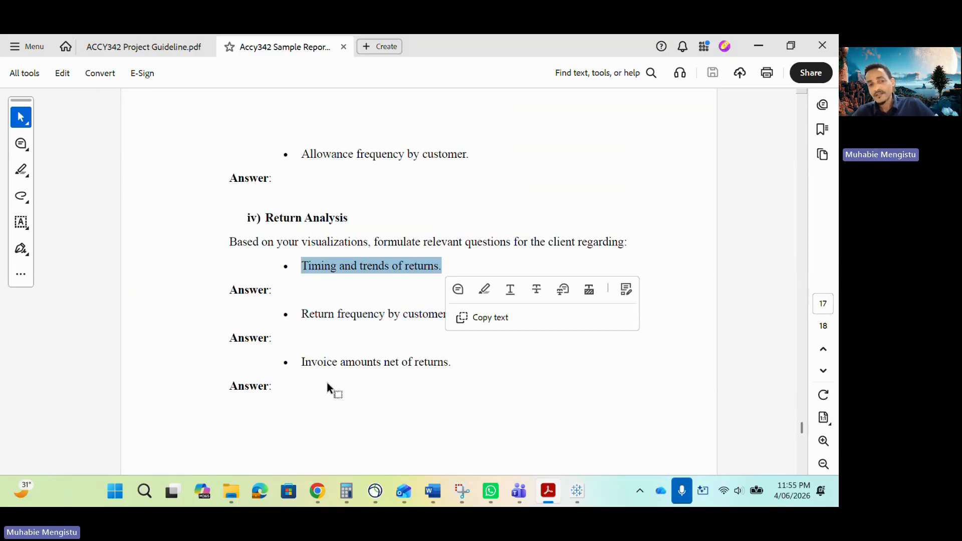